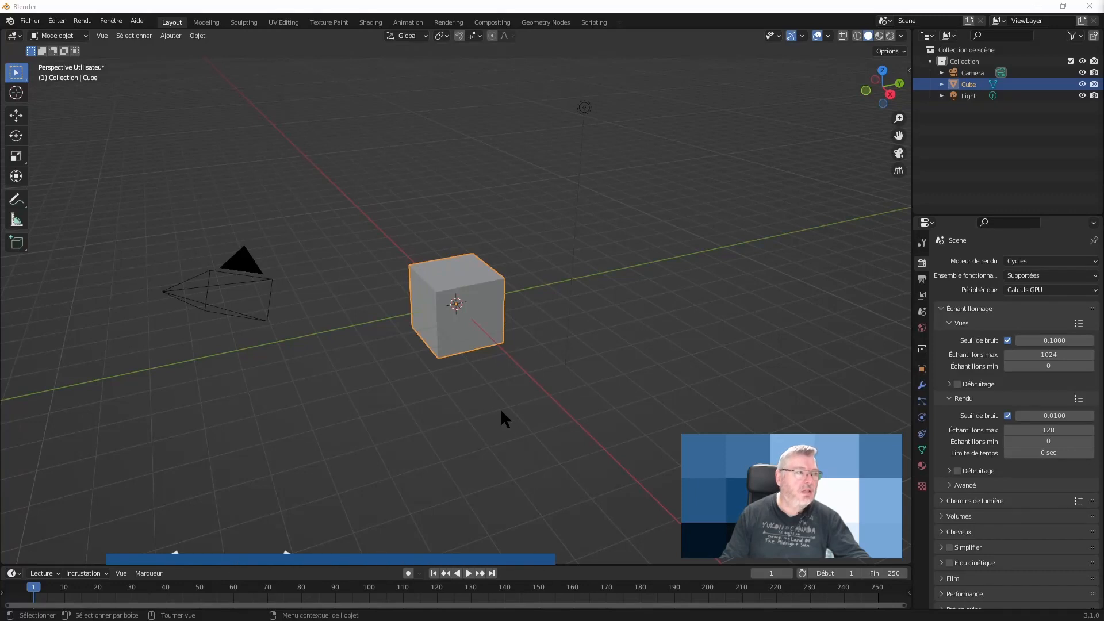
- Delete the camera and the light from the scene, keeping only the cube
{"action": "middle_click_drag", "start_coordinate": [500, 408], "coordinate": [518, 409]}
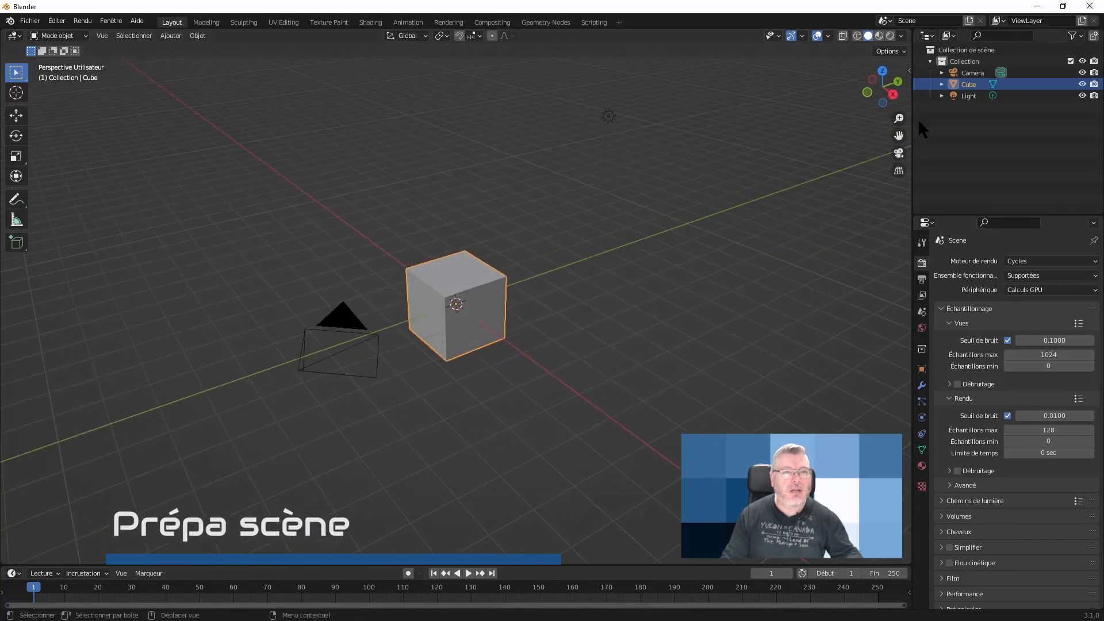
{"action": "left_click", "coordinate": [970, 72]}
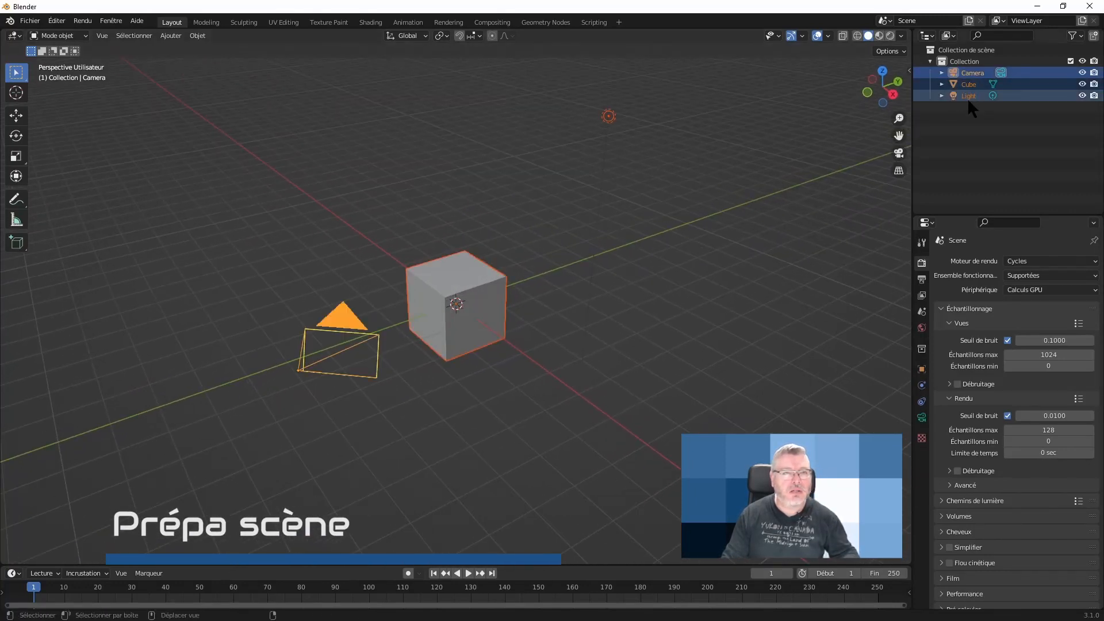
{"action": "left_click", "coordinate": [968, 96], "text": "ctrl"}
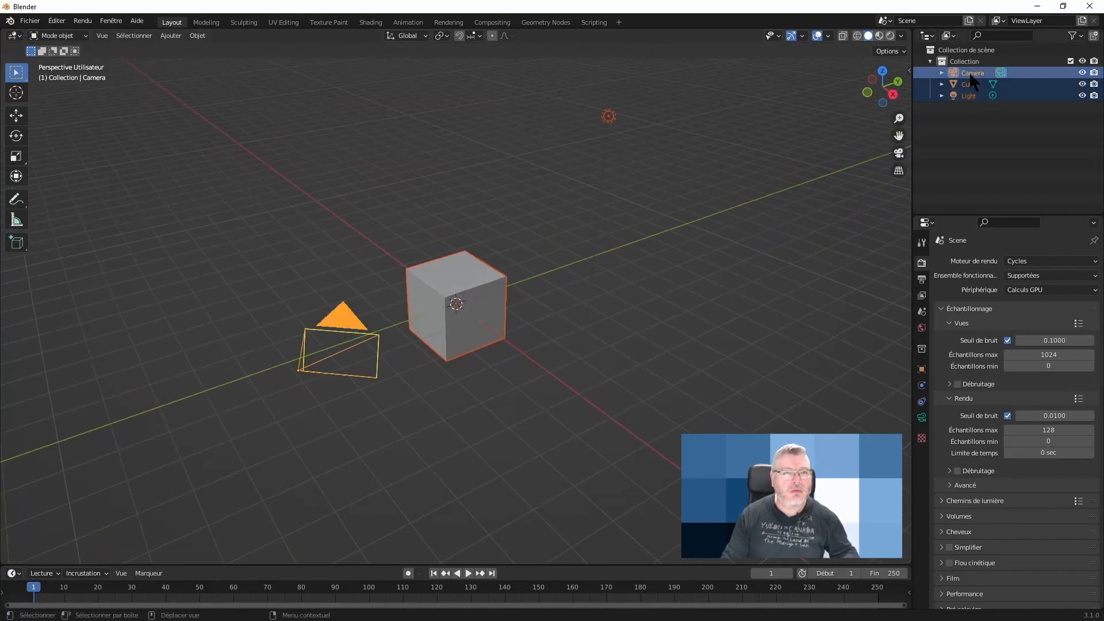
{"action": "key", "text": "x"}
{"action": "left_click", "coordinate": [745, 178]}
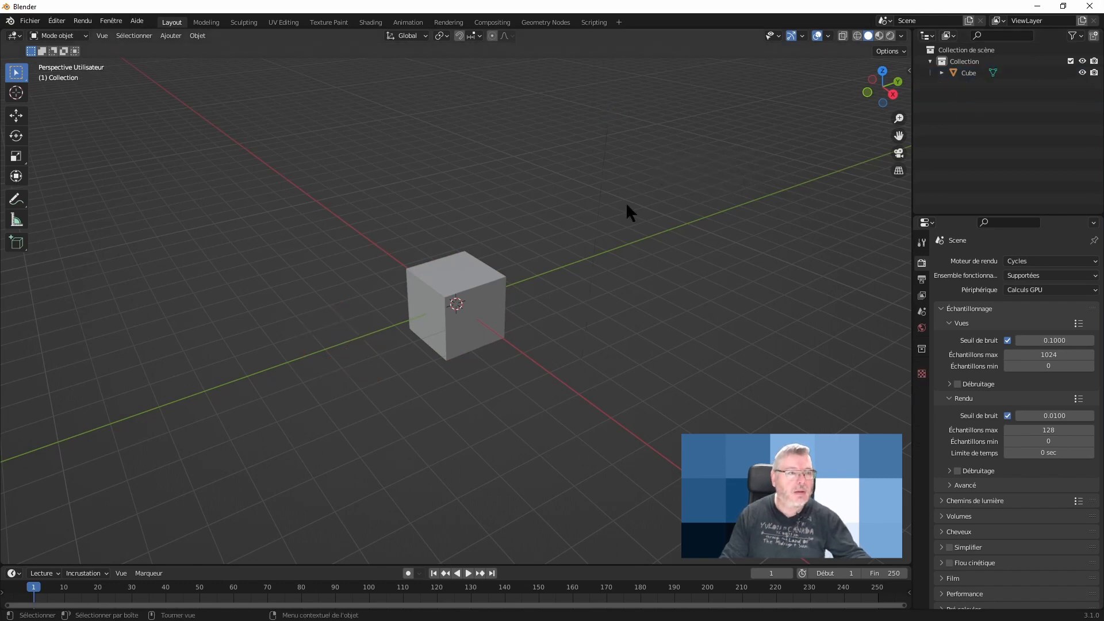
- Add an Array (Tableau) modifier to the cube
{"action": "left_click", "coordinate": [493, 285]}
{"action": "middle_click_drag", "start_coordinate": [616, 316], "coordinate": [555, 257]}
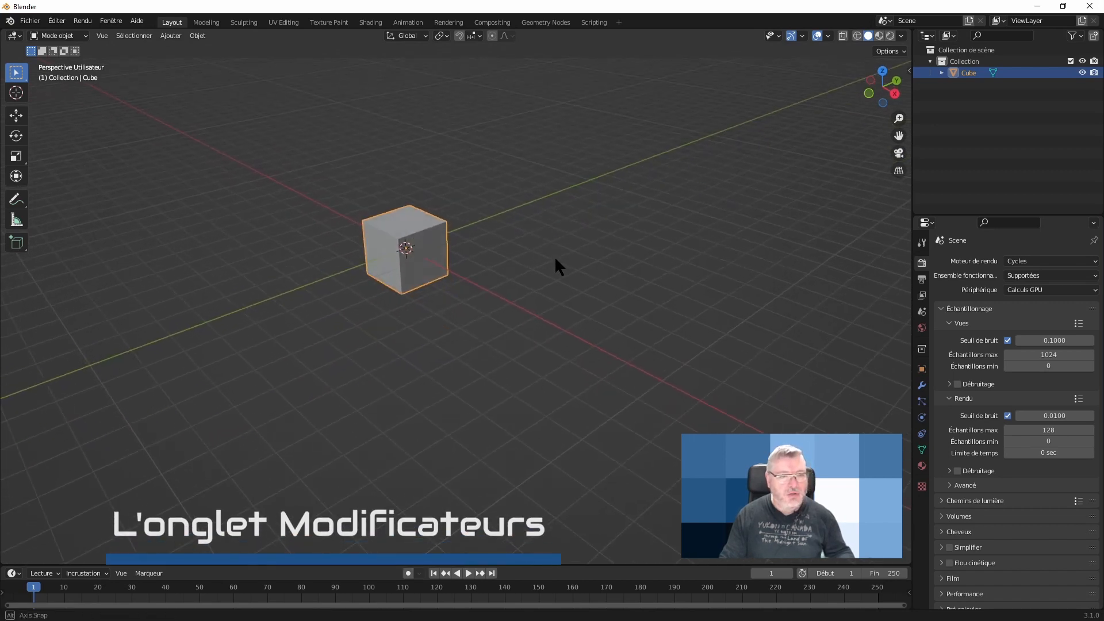
{"action": "left_click", "coordinate": [922, 385]}
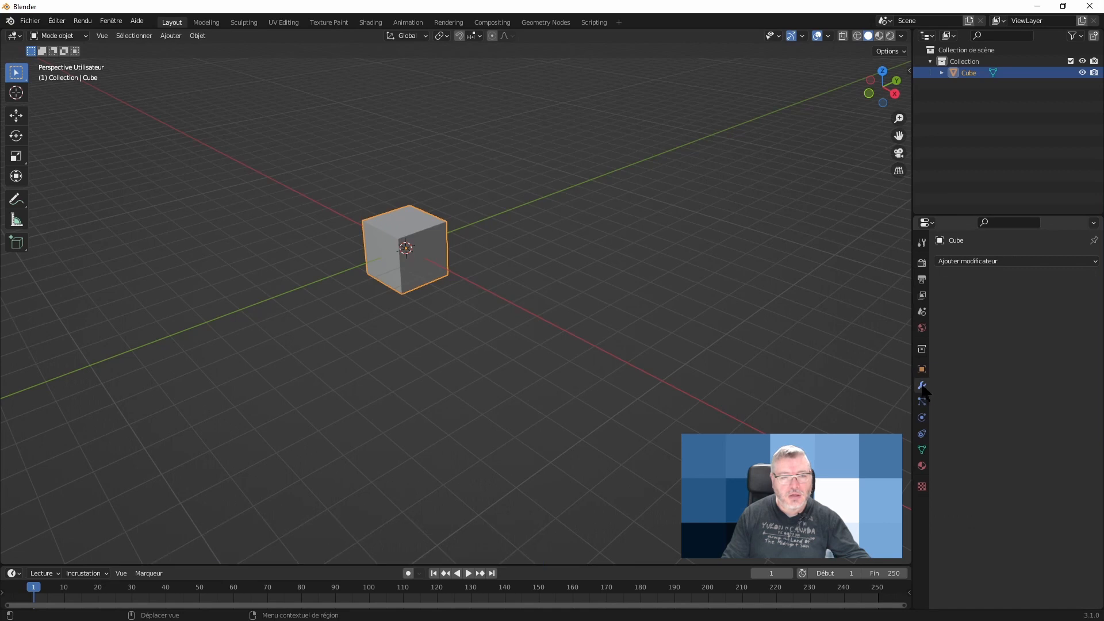
{"action": "left_click", "coordinate": [964, 262]}
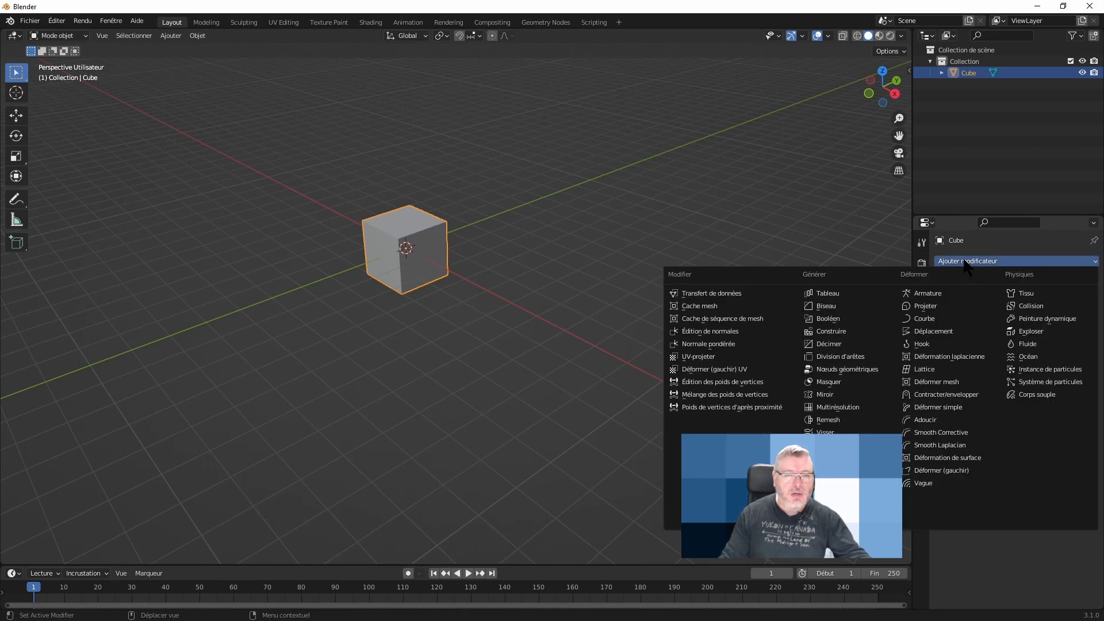
{"action": "left_click", "coordinate": [834, 295]}
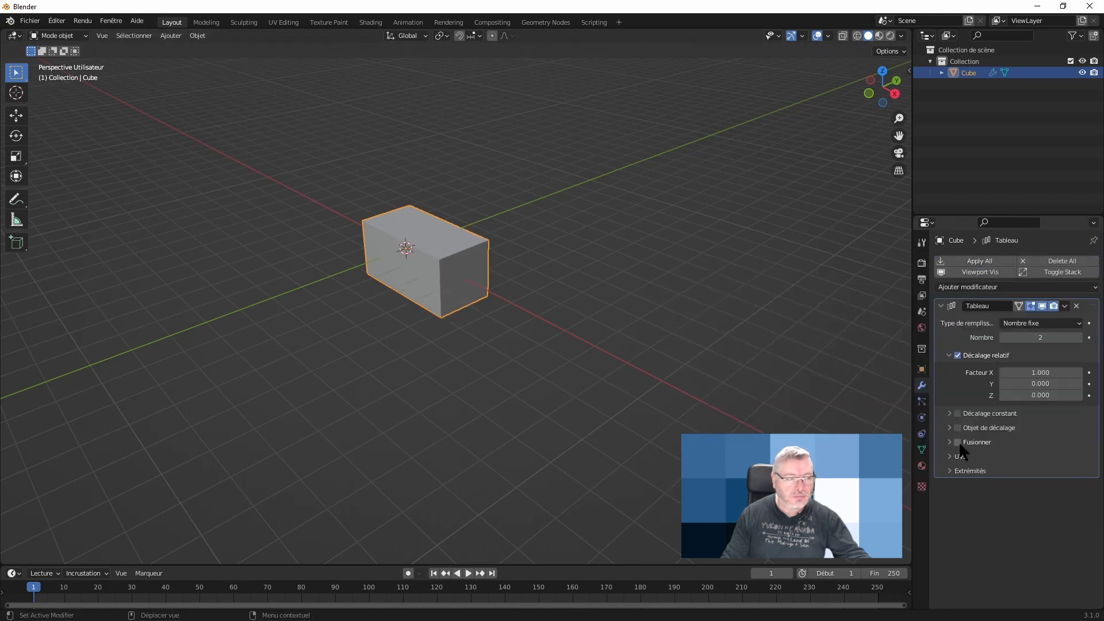
- Set the array's relative offset factor X to 1.1 to leave a gap between the two cubes
{"action": "middle_click_drag", "start_coordinate": [392, 233], "coordinate": [540, 280]}
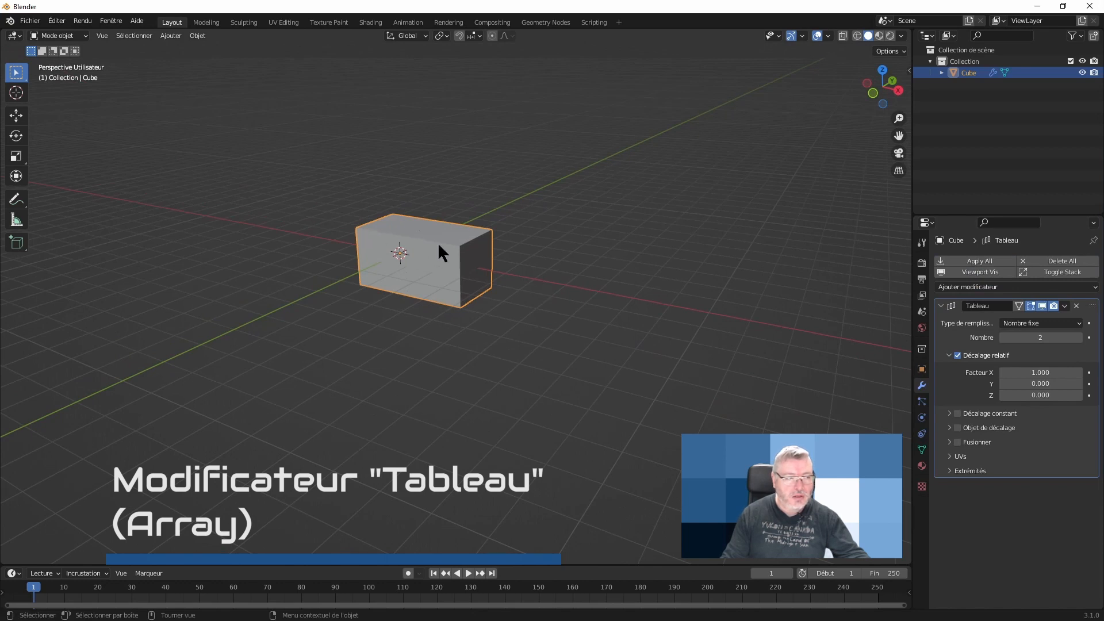
{"action": "scroll", "coordinate": [437, 242], "scroll_direction": "up", "scroll_amount": 4}
{"action": "middle_click_drag", "start_coordinate": [439, 239], "coordinate": [471, 266]}
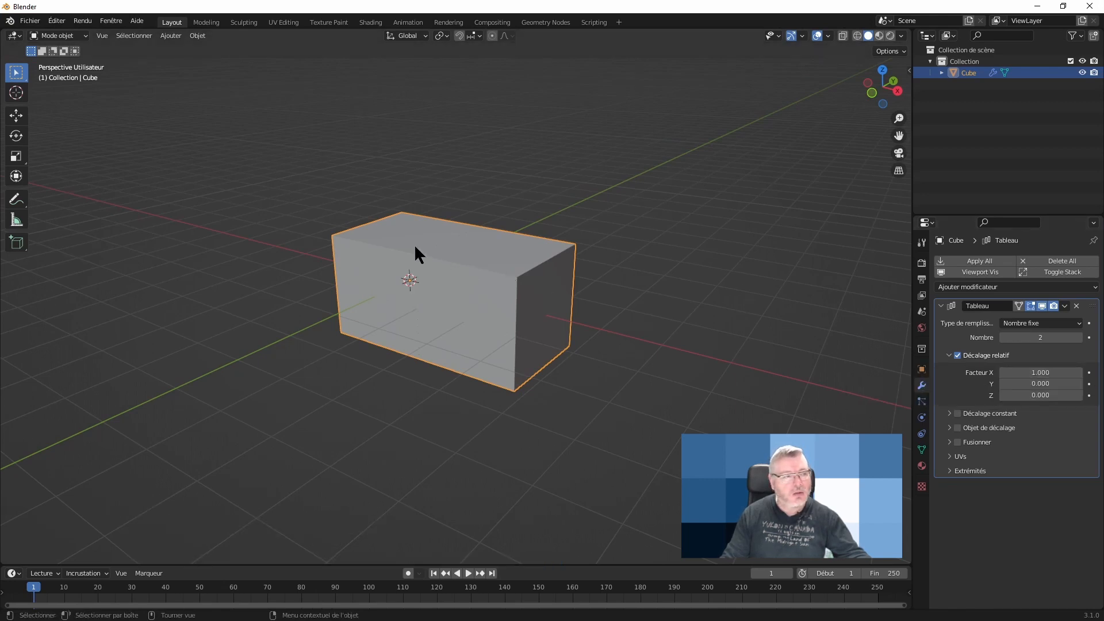
{"action": "left_click", "coordinate": [1077, 372]}
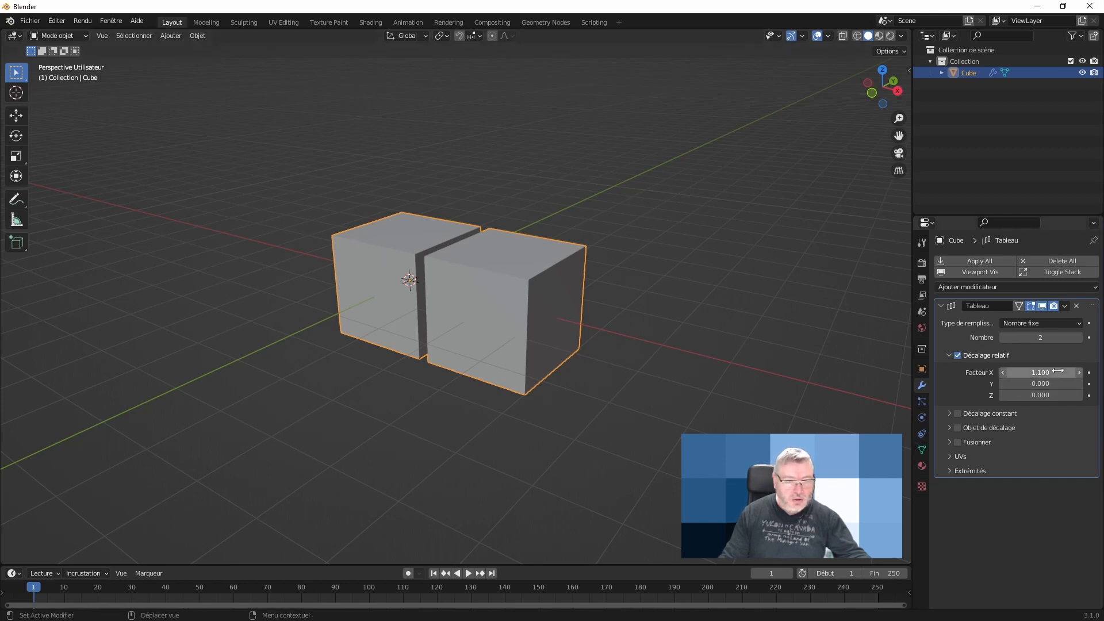
{"action": "scroll", "coordinate": [621, 344], "scroll_direction": "down", "scroll_amount": 3}
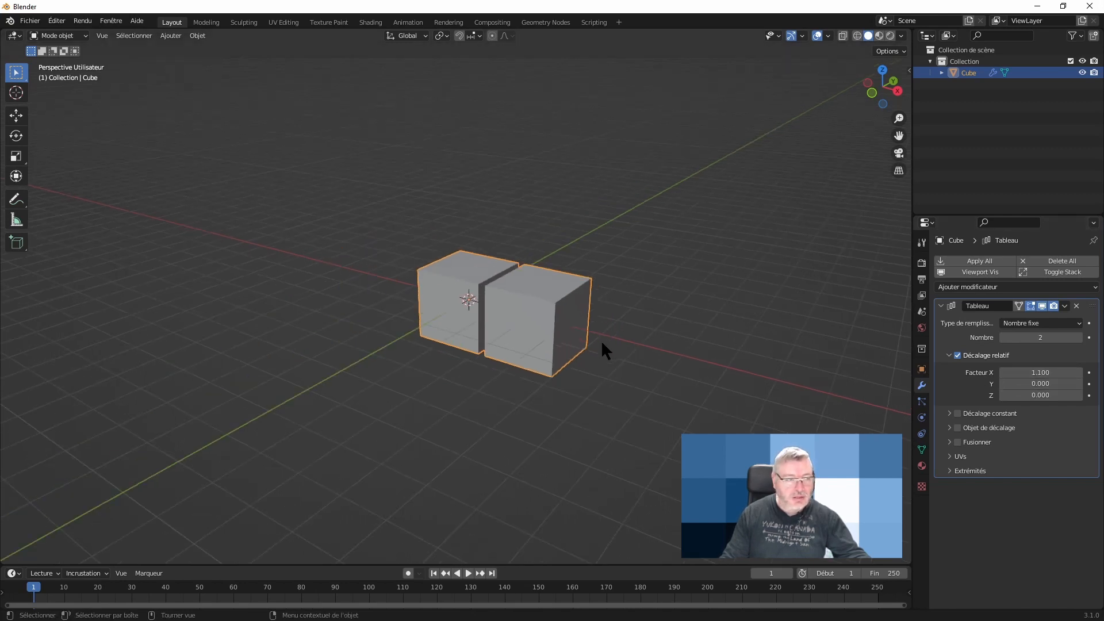
{"action": "middle_click_drag", "start_coordinate": [706, 302], "coordinate": [622, 267], "text": "shift"}
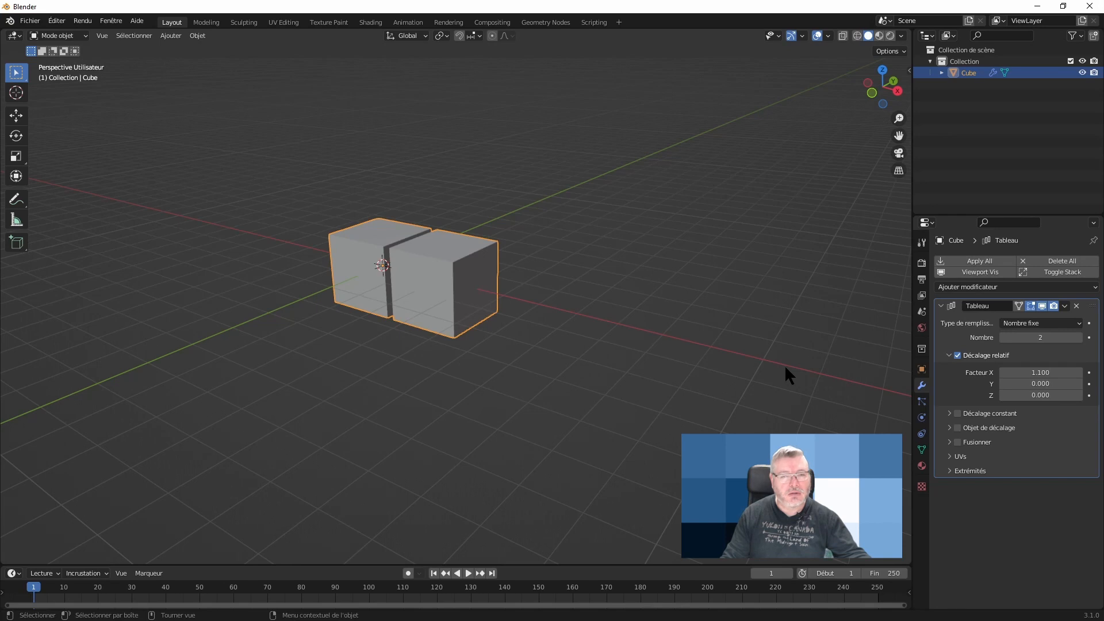
- Set the array's relative offset factors Z and Y to 0.5 each
{"action": "left_click", "coordinate": [1040, 396]}
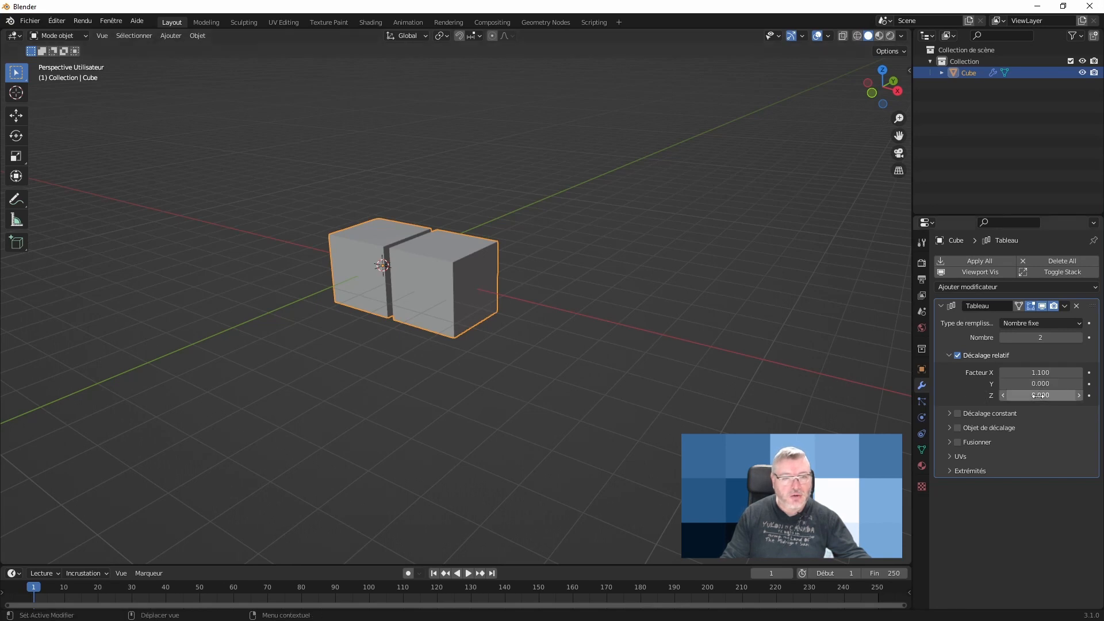
{"action": "key", "text": "BackSpace"}
{"action": "type", "text": "0.5"}
{"action": "key", "text": "Return"}
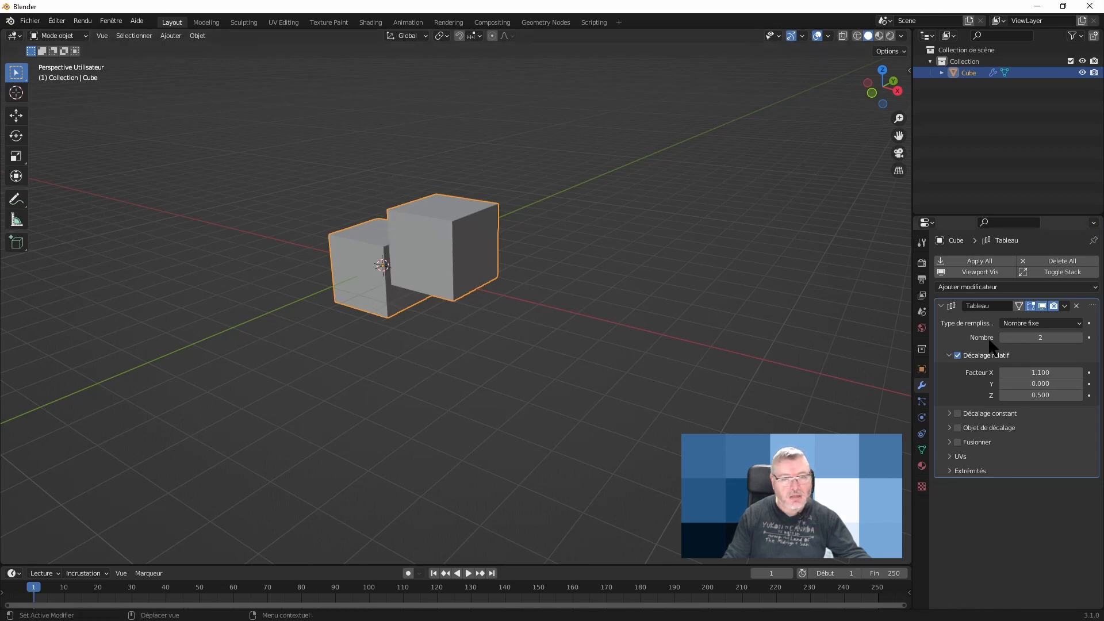
{"action": "left_click", "coordinate": [1062, 384]}
{"action": "type", "text": ".5"}
{"action": "key", "text": "Return"}
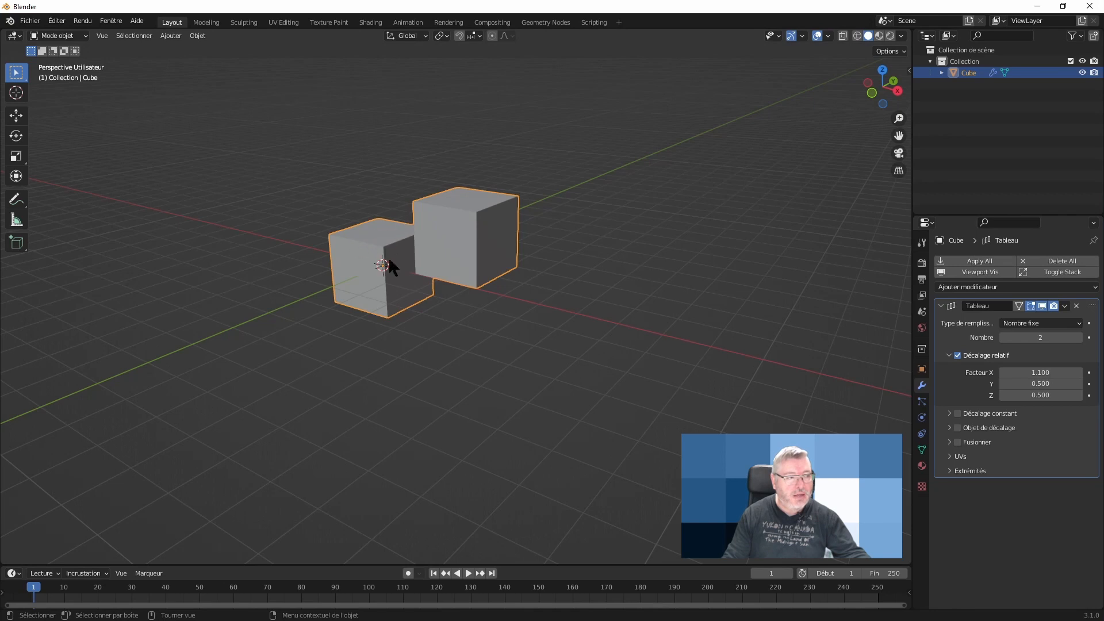
- Try scaling the original cube's mesh in Edit Mode, cancel the scaling and return to Object Mode
{"action": "middle_click_drag", "start_coordinate": [398, 256], "coordinate": [411, 279]}
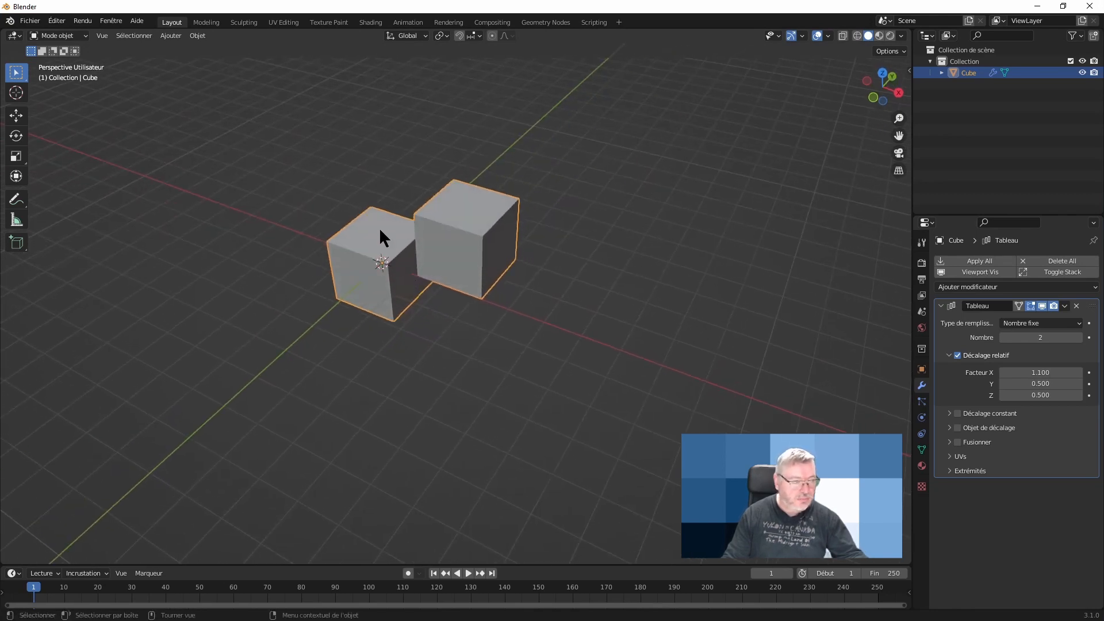
{"action": "key", "text": "Tab"}
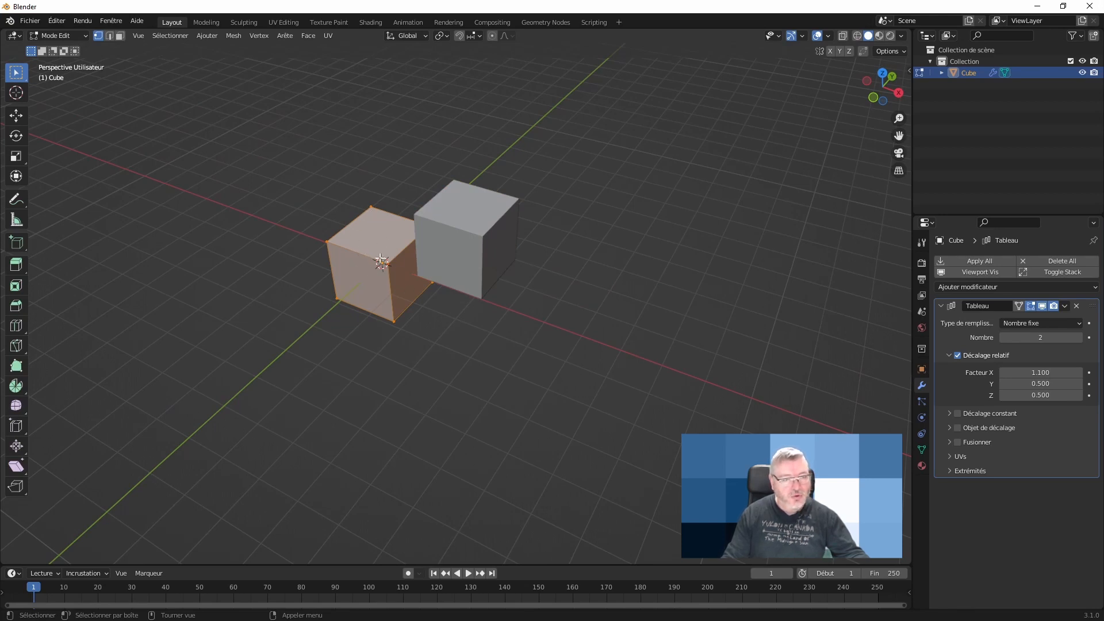
{"action": "key", "text": "s"}
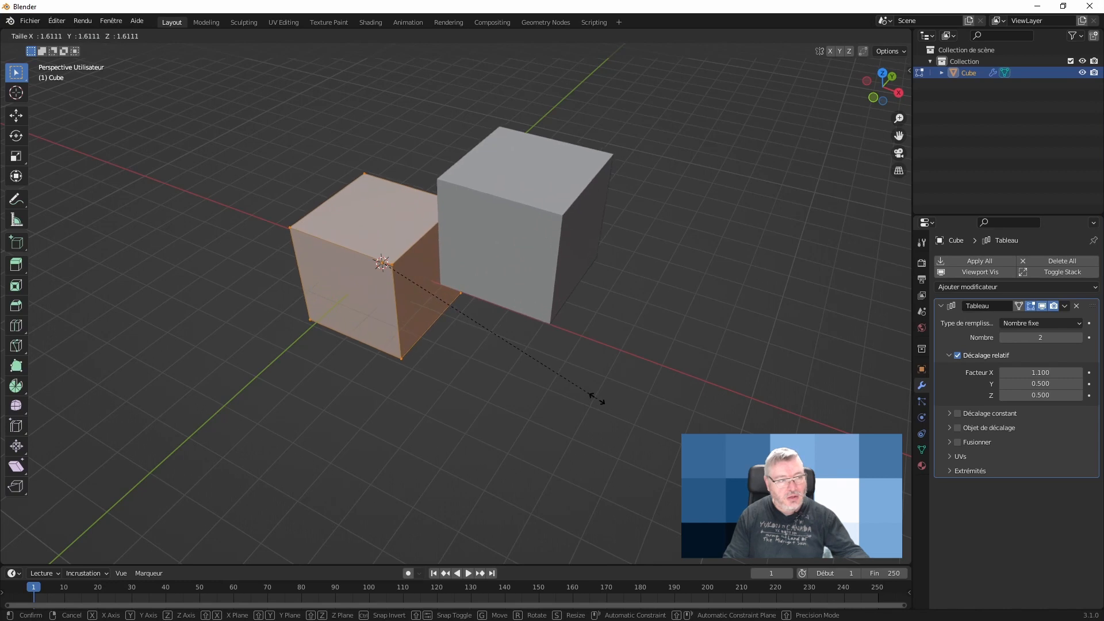
{"action": "key", "text": "Escape"}
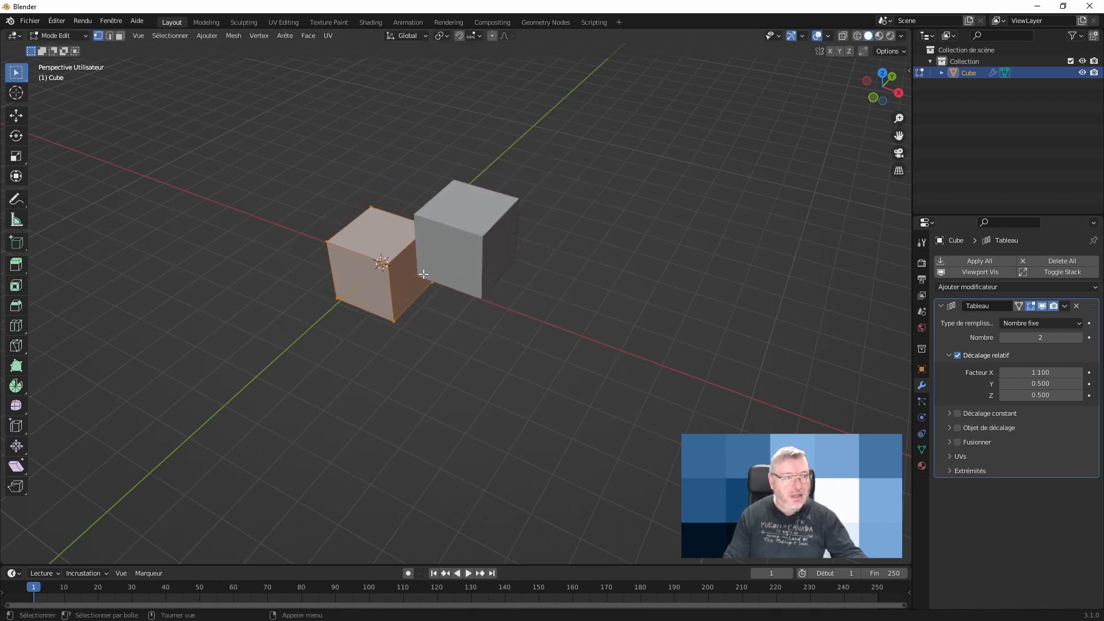
{"action": "middle_click_drag", "start_coordinate": [478, 357], "coordinate": [528, 316]}
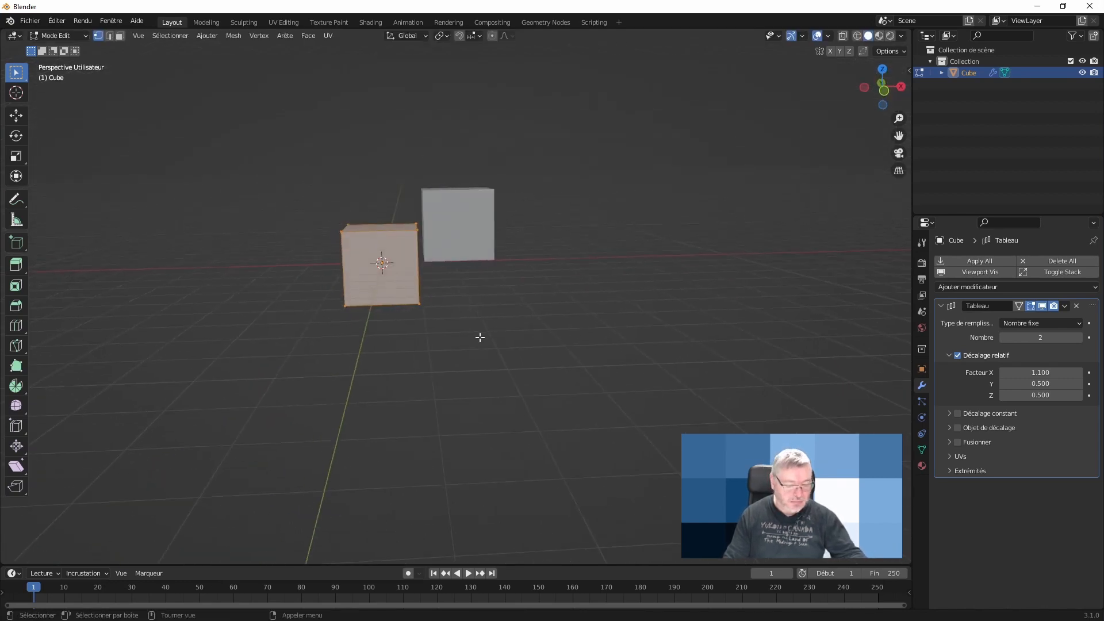
{"action": "key", "text": "s"}
{"action": "key", "text": "Escape"}
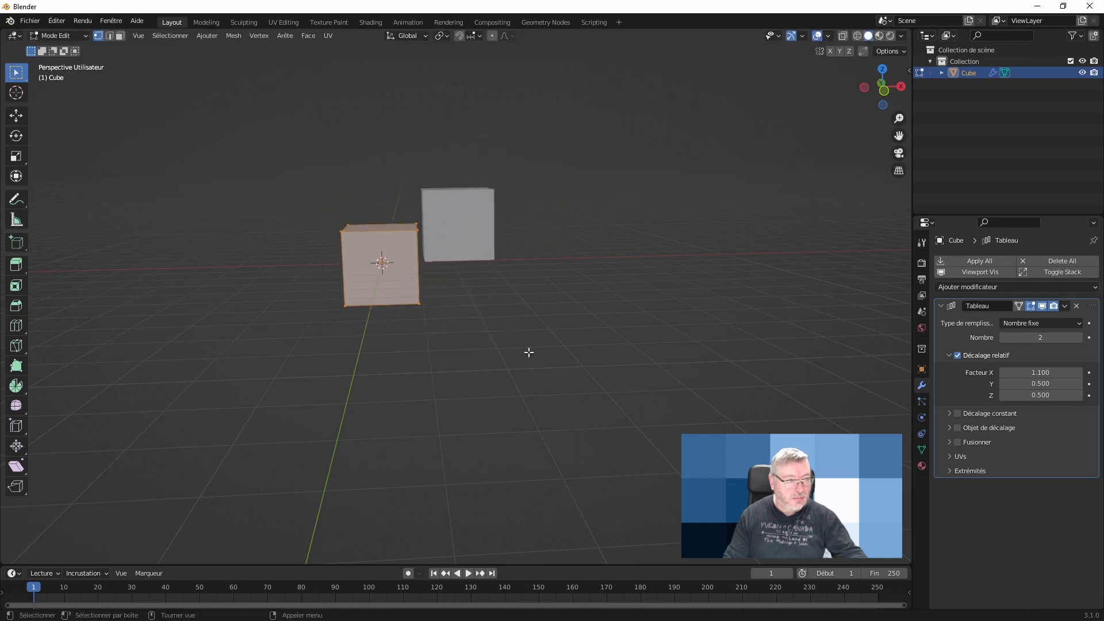
{"action": "middle_click_drag", "start_coordinate": [525, 352], "coordinate": [450, 299]}
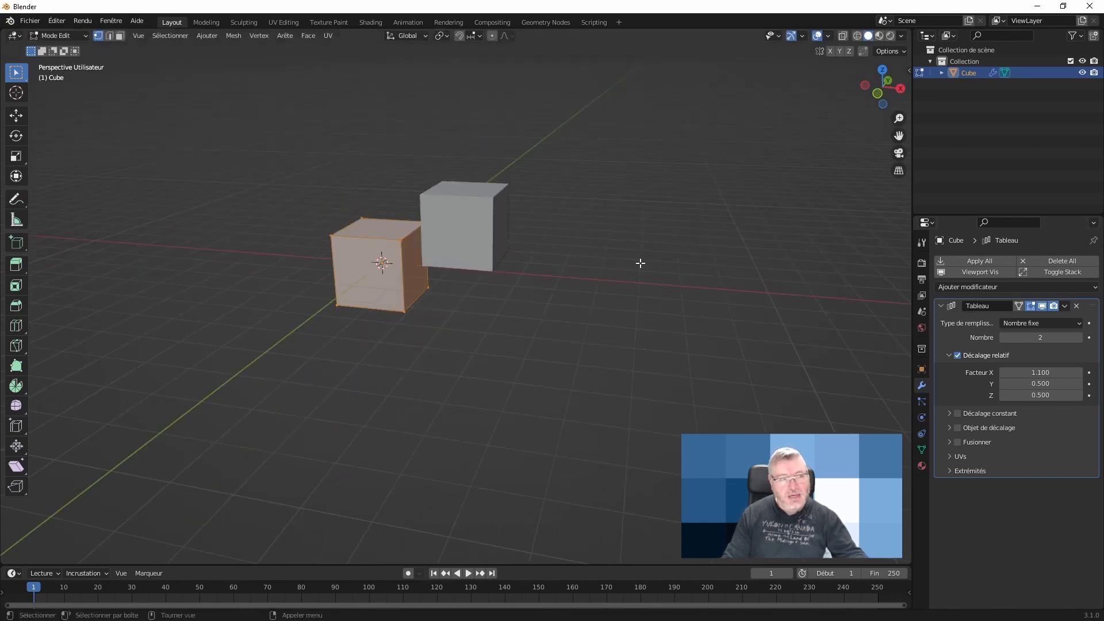
{"action": "key", "text": "Tab"}
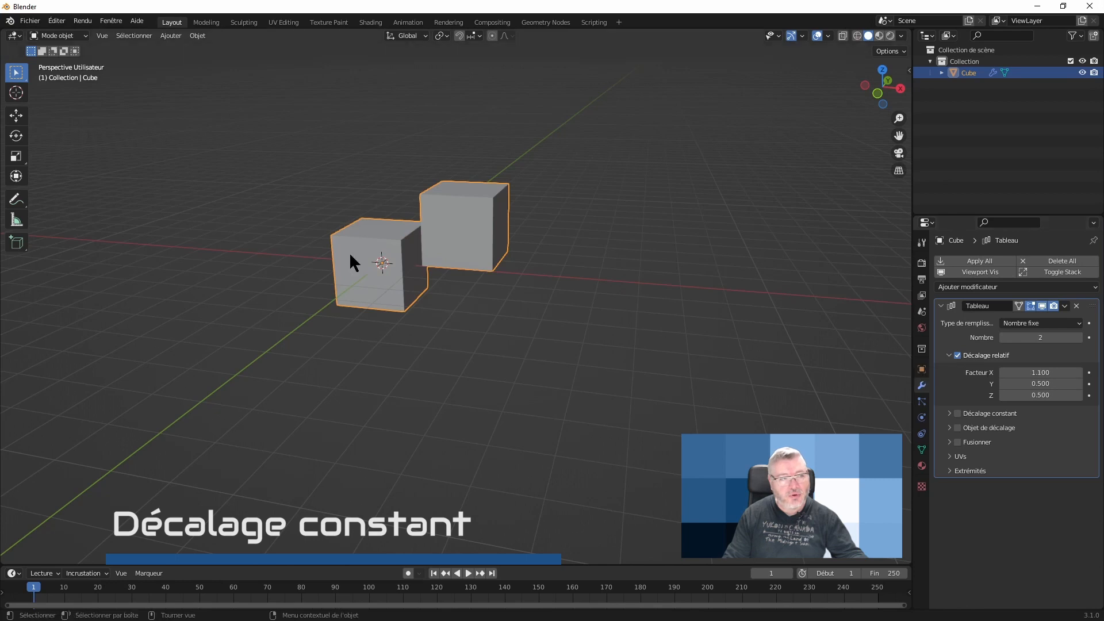
- Replace the array's relative offset with a constant offset (Décalage constant) of 2.2 m along X
{"action": "left_click", "coordinate": [957, 356]}
{"action": "left_click", "coordinate": [953, 413]}
{"action": "left_click", "coordinate": [957, 413]}
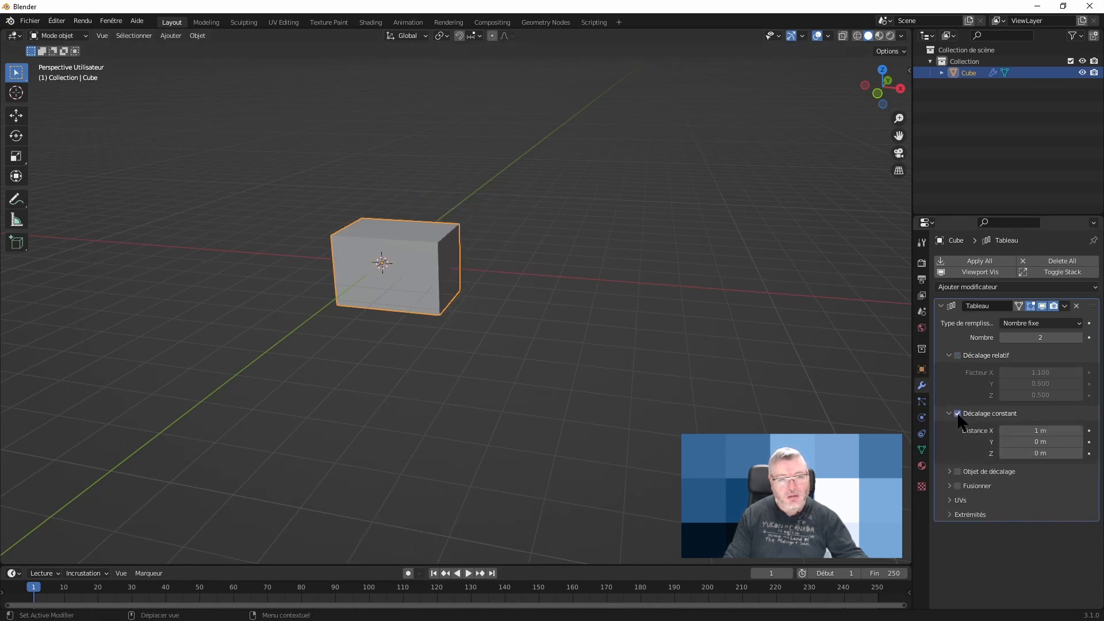
{"action": "left_click", "coordinate": [1052, 431]}
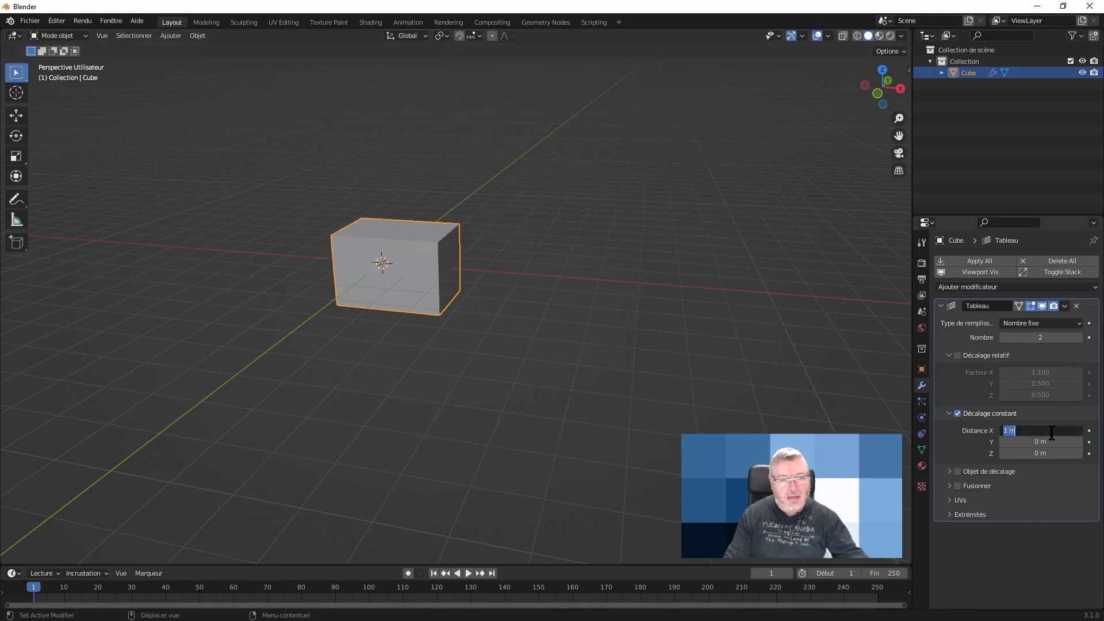
{"action": "type", "text": "1.1"}
{"action": "key", "text": "Return"}
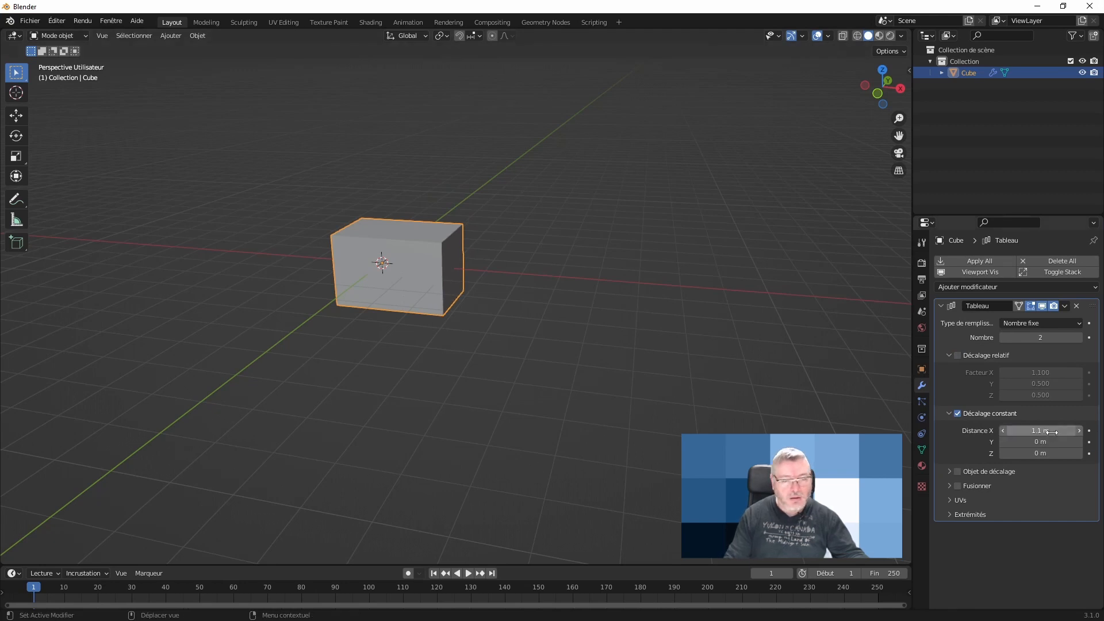
{"action": "left_click", "coordinate": [1044, 433]}
{"action": "type", "text": "2.2"}
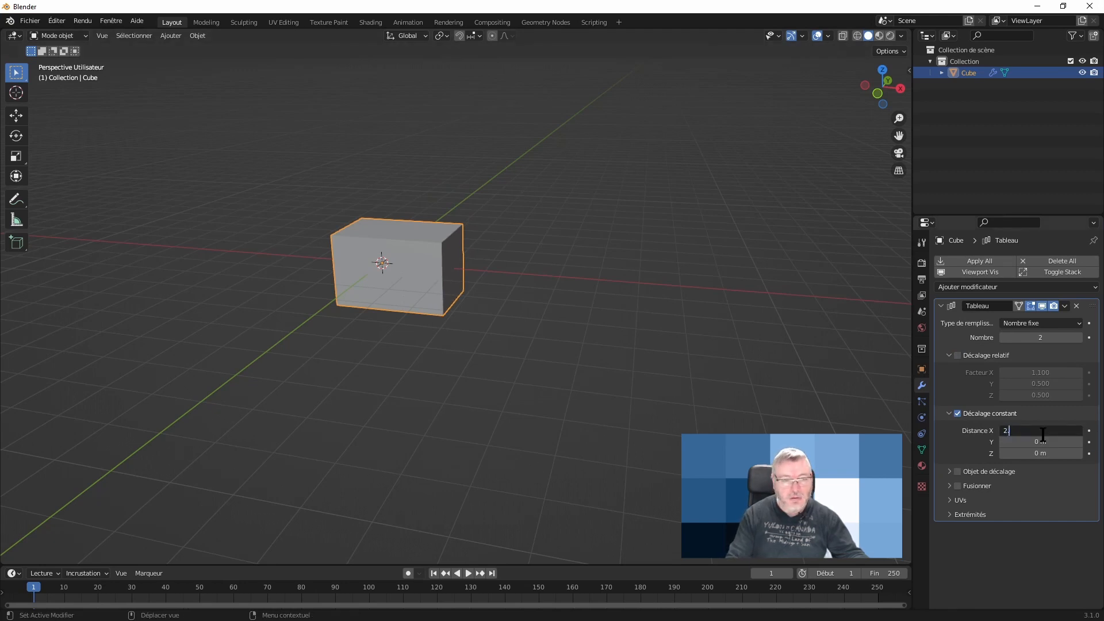
{"action": "key", "text": "Return"}
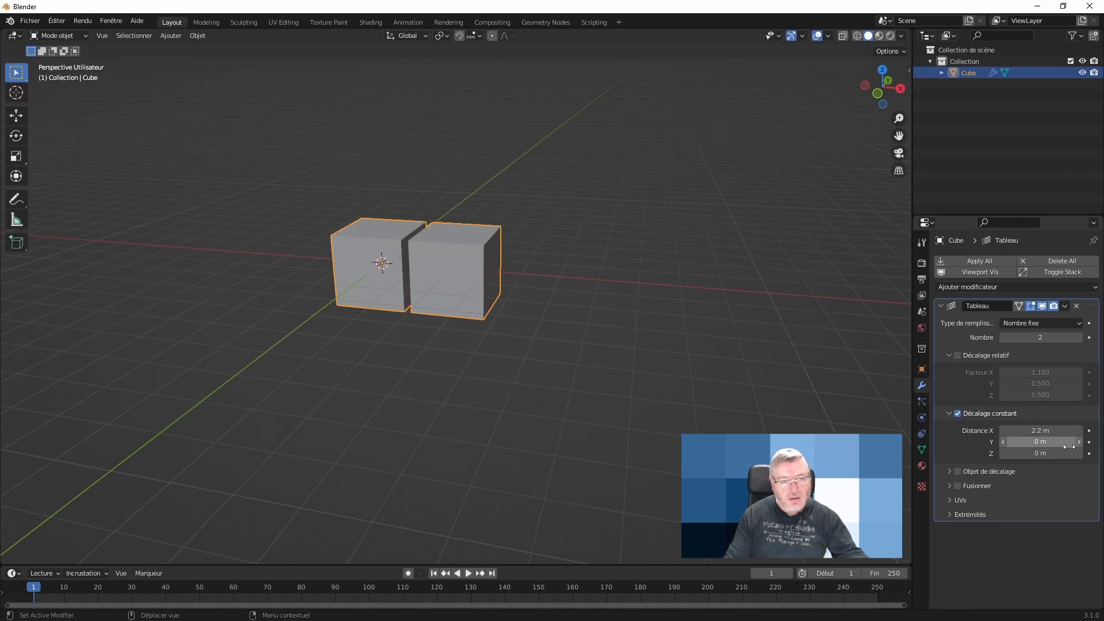
- Set the array's constant offset distances Y and Z to 1 m each
{"action": "middle_click_drag", "start_coordinate": [677, 389], "coordinate": [695, 383]}
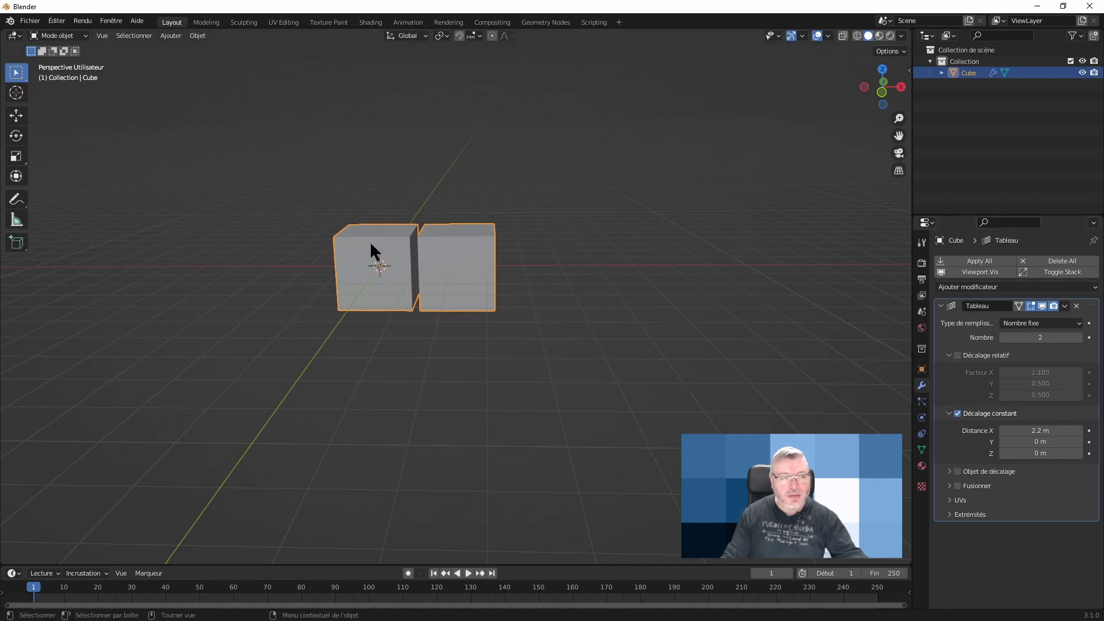
{"action": "left_click", "coordinate": [1040, 442]}
{"action": "type", "text": "1"}
{"action": "key", "text": "Return"}
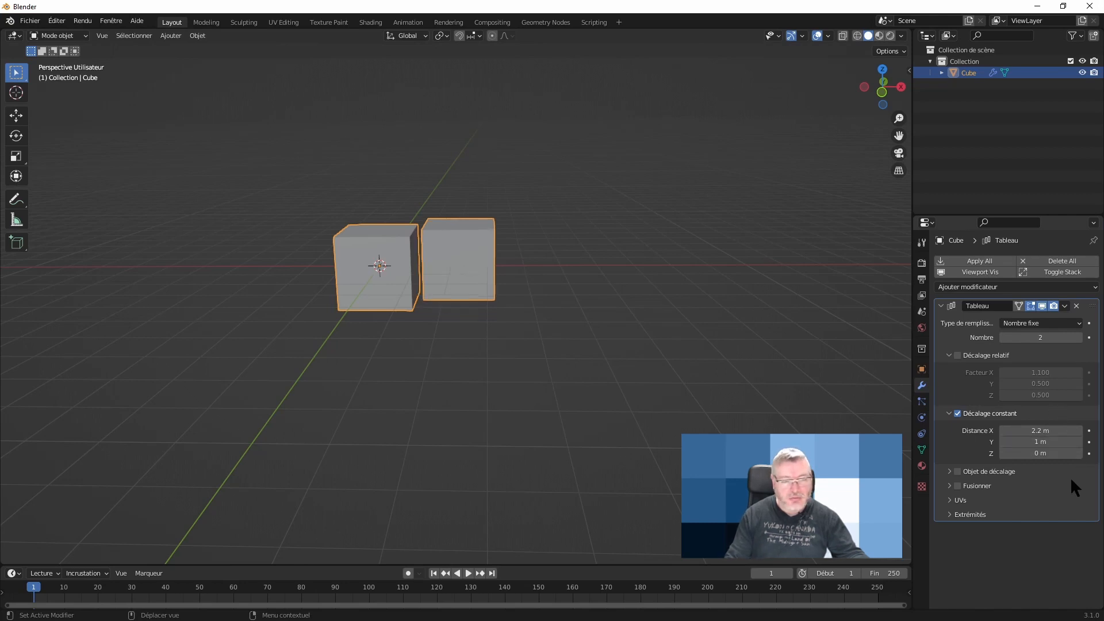
{"action": "left_click", "coordinate": [1040, 454]}
{"action": "type", "text": "1"}
{"action": "key", "text": "Return"}
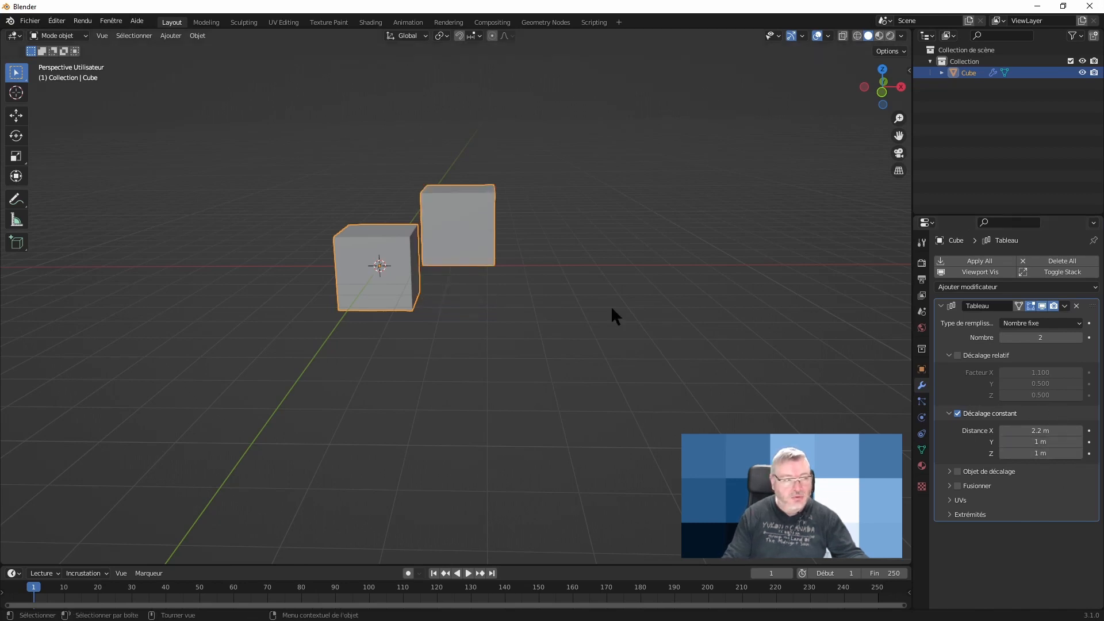
- Compare the offset types by switching the array to relative offset and back to constant offset
{"action": "middle_click_drag", "start_coordinate": [611, 305], "coordinate": [537, 322]}
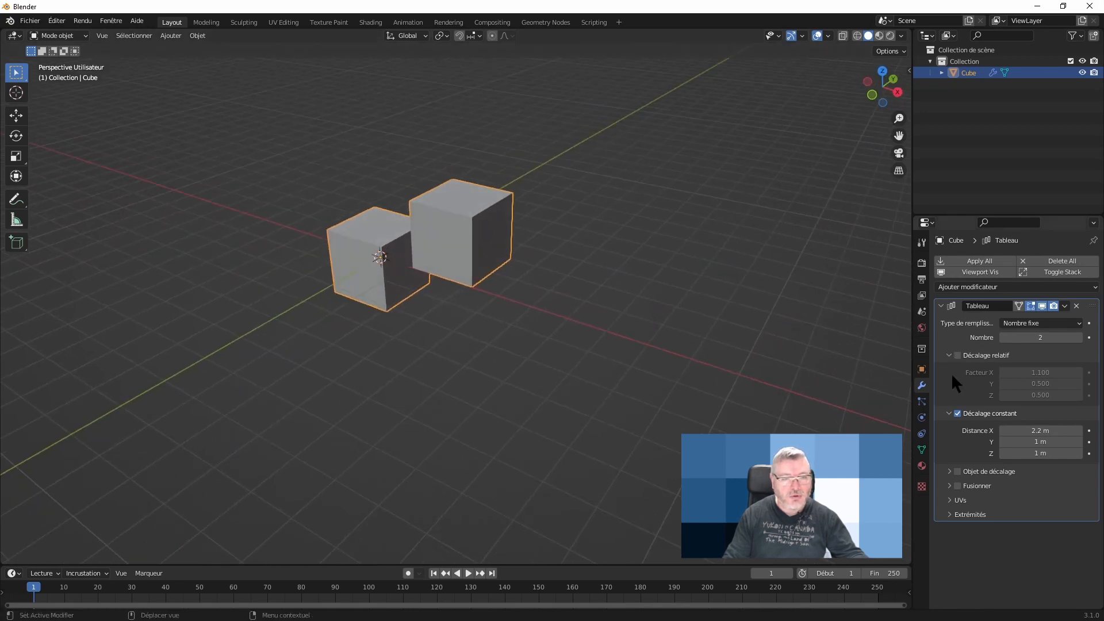
{"action": "left_click", "coordinate": [957, 414]}
{"action": "left_click", "coordinate": [958, 356]}
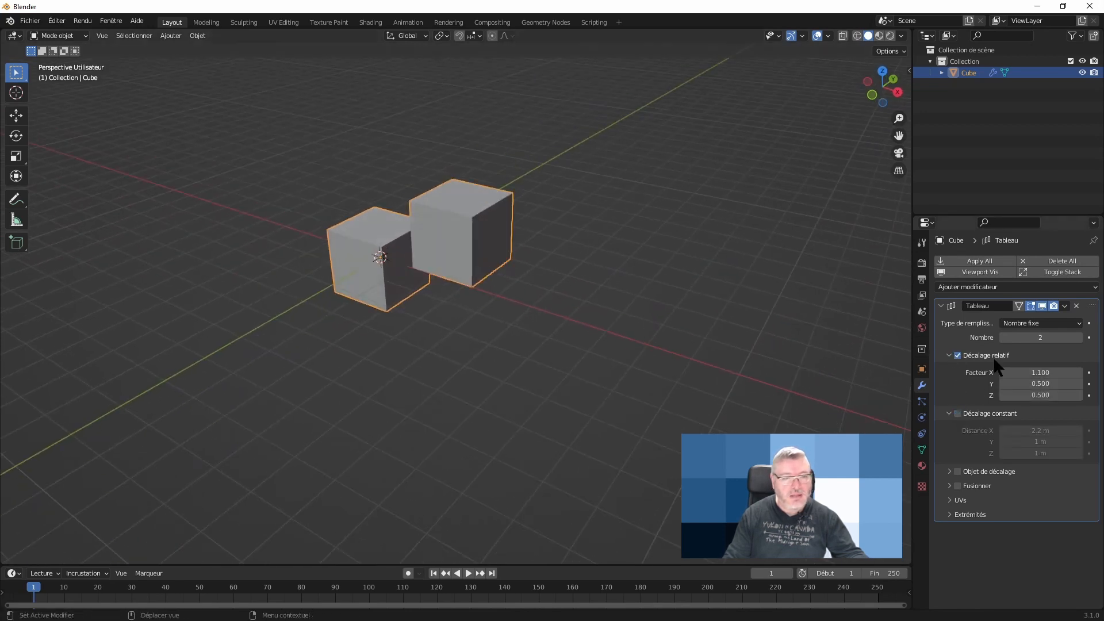
{"action": "left_click", "coordinate": [958, 356]}
{"action": "left_click", "coordinate": [958, 414]}
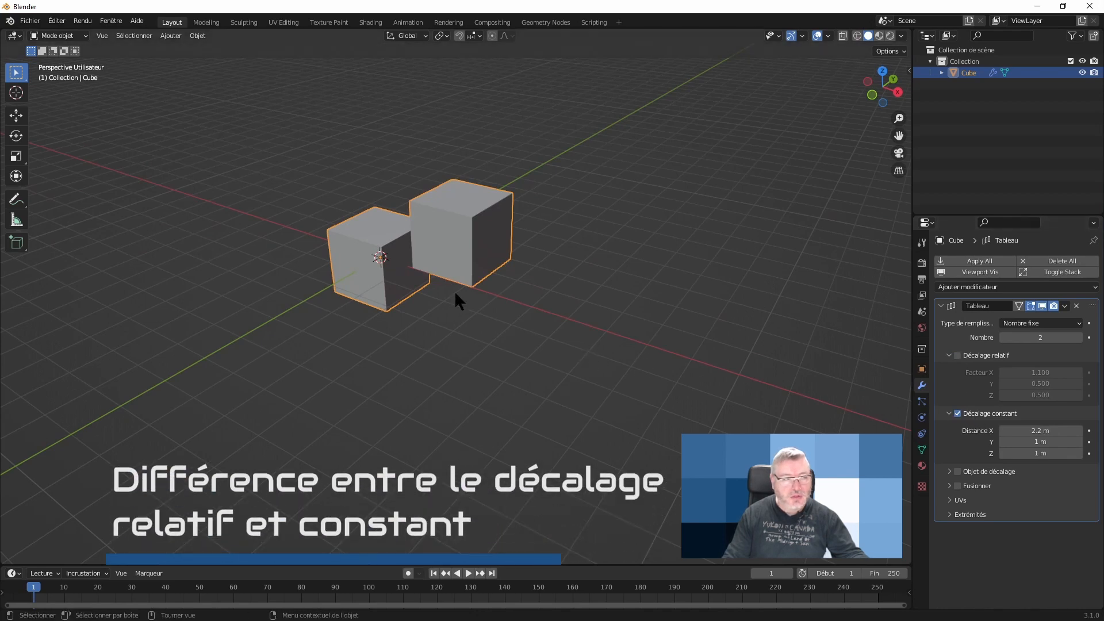
- Try scaling the cube's mesh in Edit Mode with the constant offset active, and cancel the scaling
{"action": "key", "text": "Tab"}
{"action": "middle_click_drag", "start_coordinate": [424, 316], "coordinate": [464, 314]}
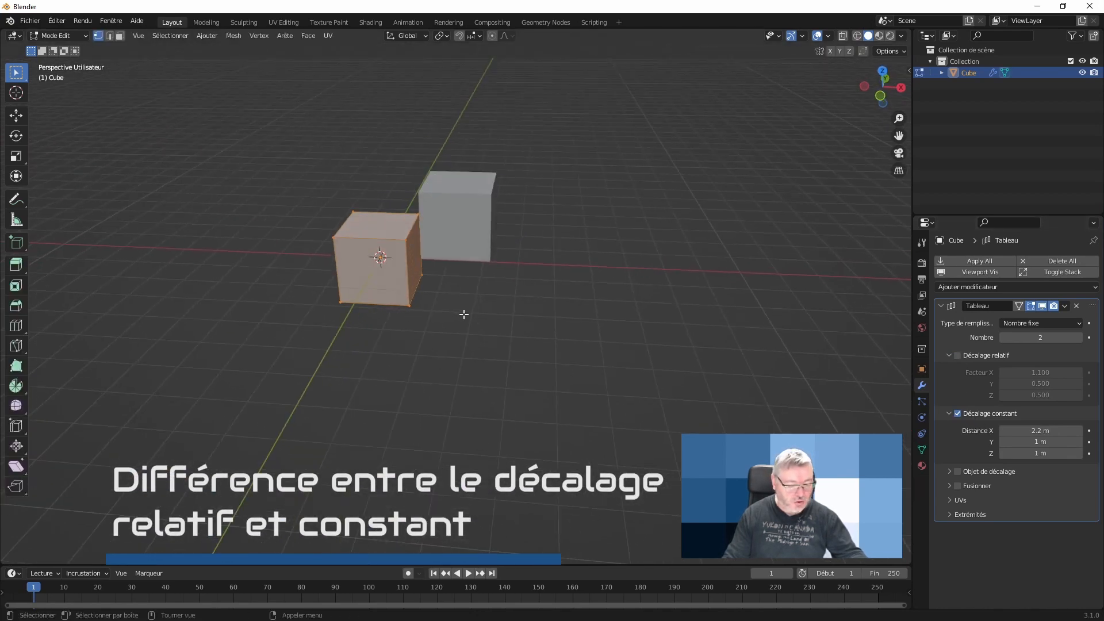
{"action": "key", "text": "s"}
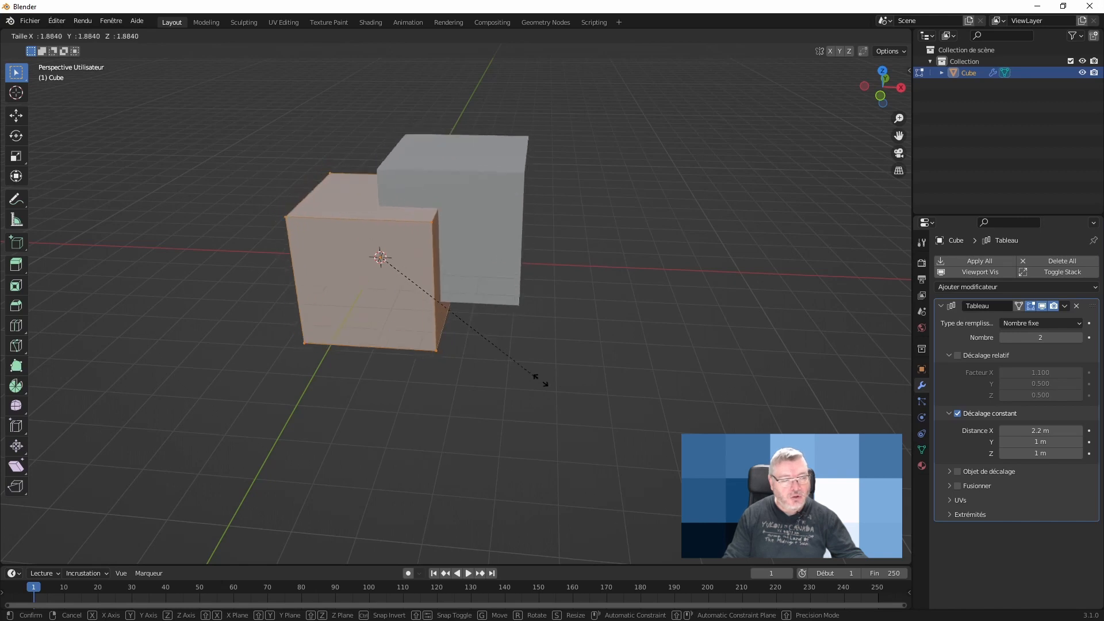
{"action": "key", "text": "Escape"}
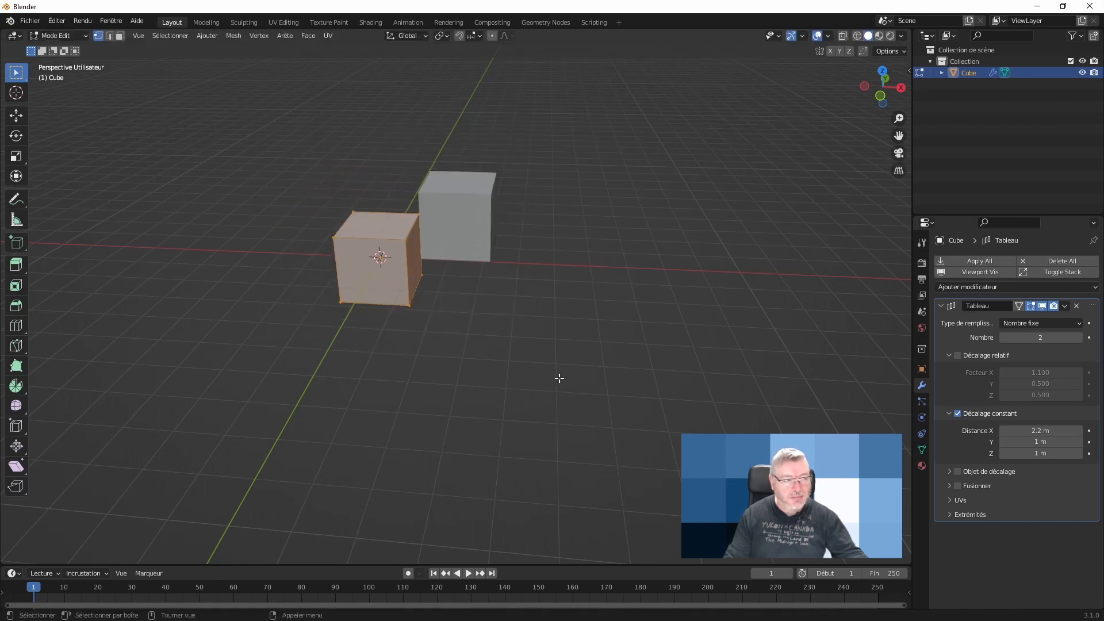
- Replace the constant offset with the relative offset (Décalage relatif), try scaling the cube's mesh again and cancel the scaling
{"action": "left_click", "coordinate": [957, 356]}
{"action": "left_click", "coordinate": [958, 413]}
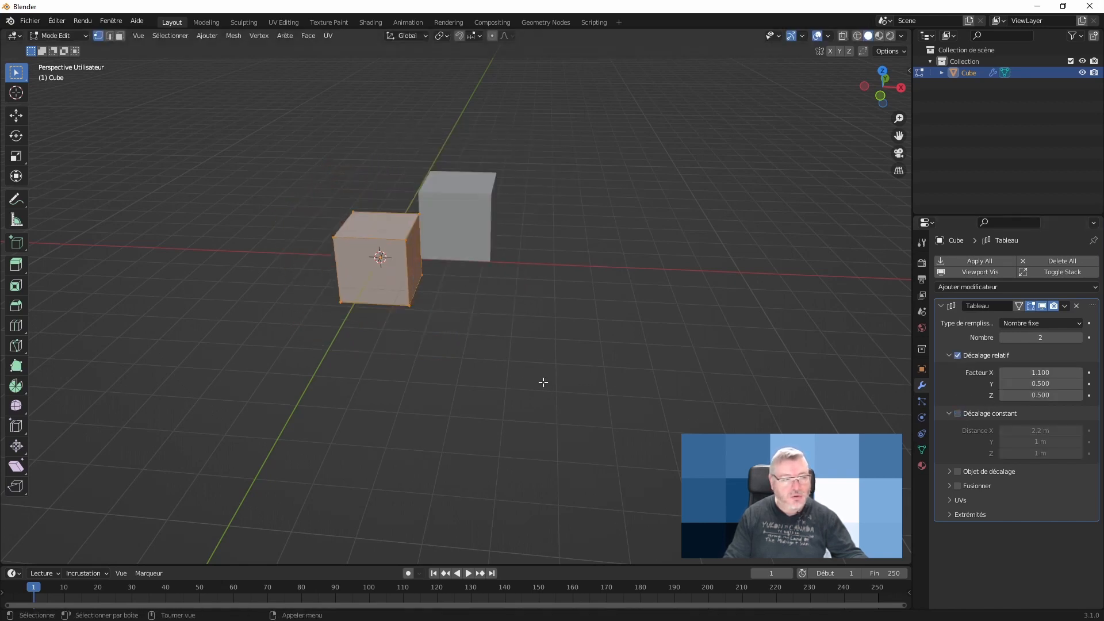
{"action": "key", "text": "s"}
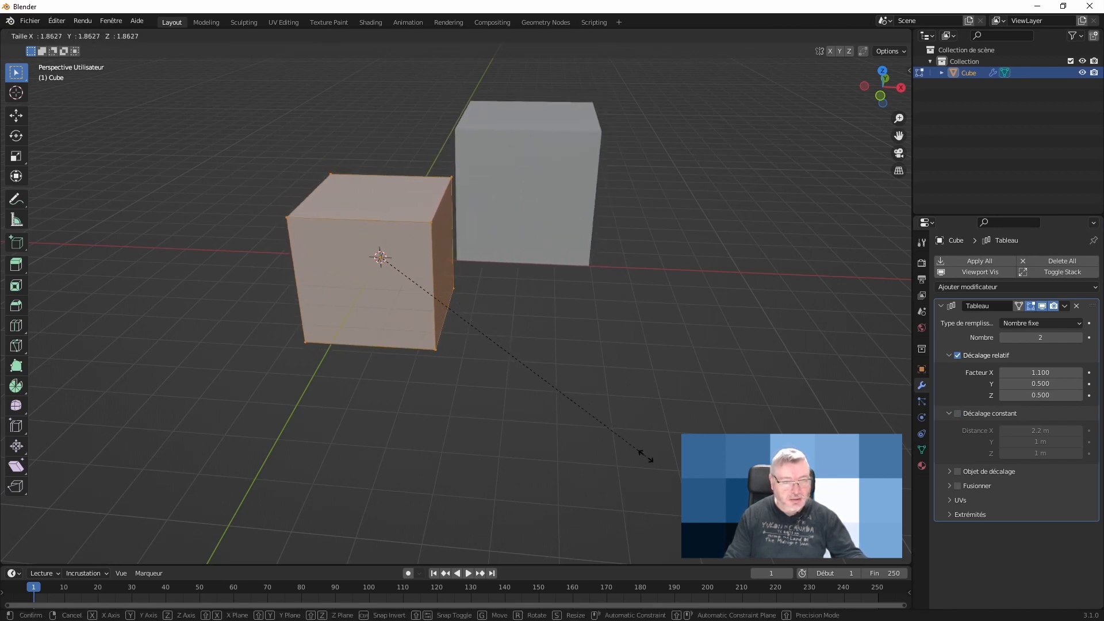
{"action": "key", "text": "Escape"}
{"action": "middle_click_drag", "start_coordinate": [631, 397], "coordinate": [592, 389]}
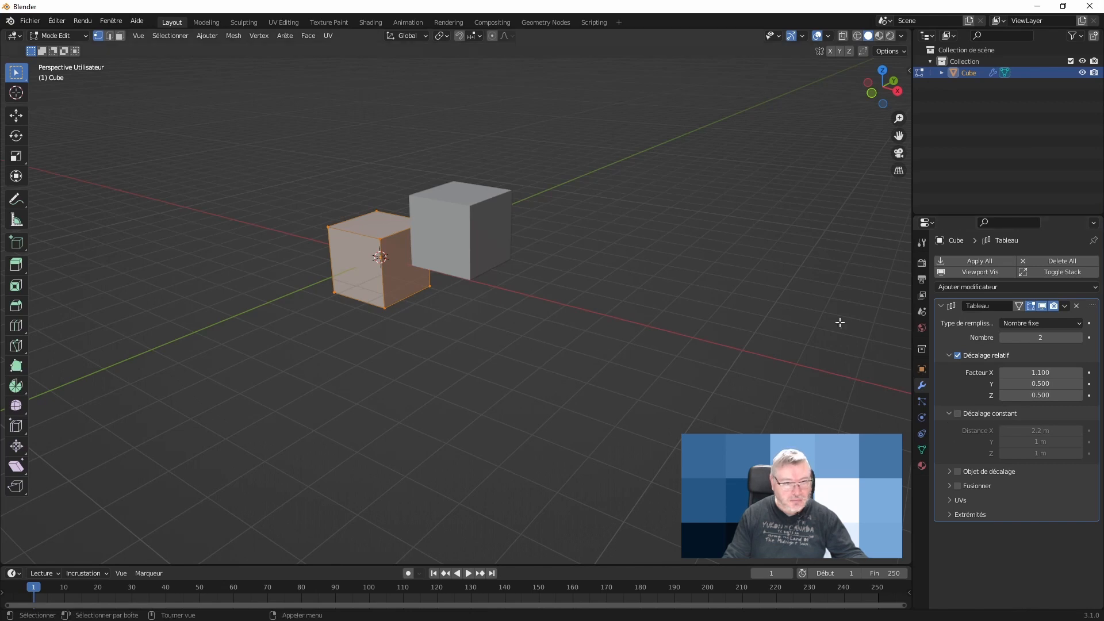
- Raise the array's number of copies (Nombre) to 4
{"action": "middle_click_drag", "start_coordinate": [556, 328], "coordinate": [580, 328]}
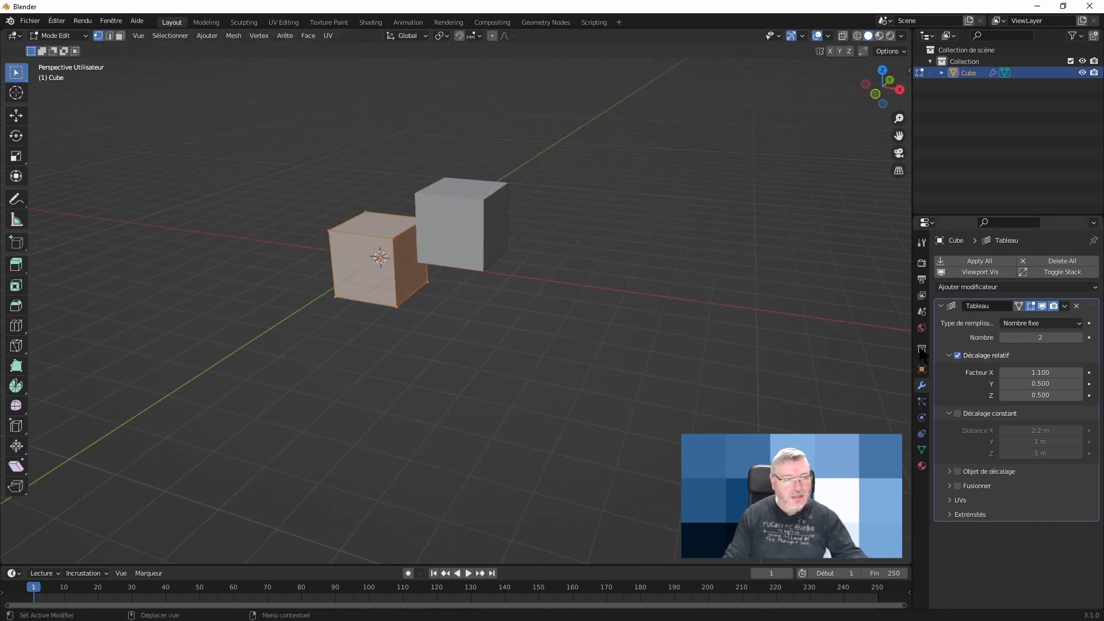
{"action": "left_click", "coordinate": [1079, 338]}
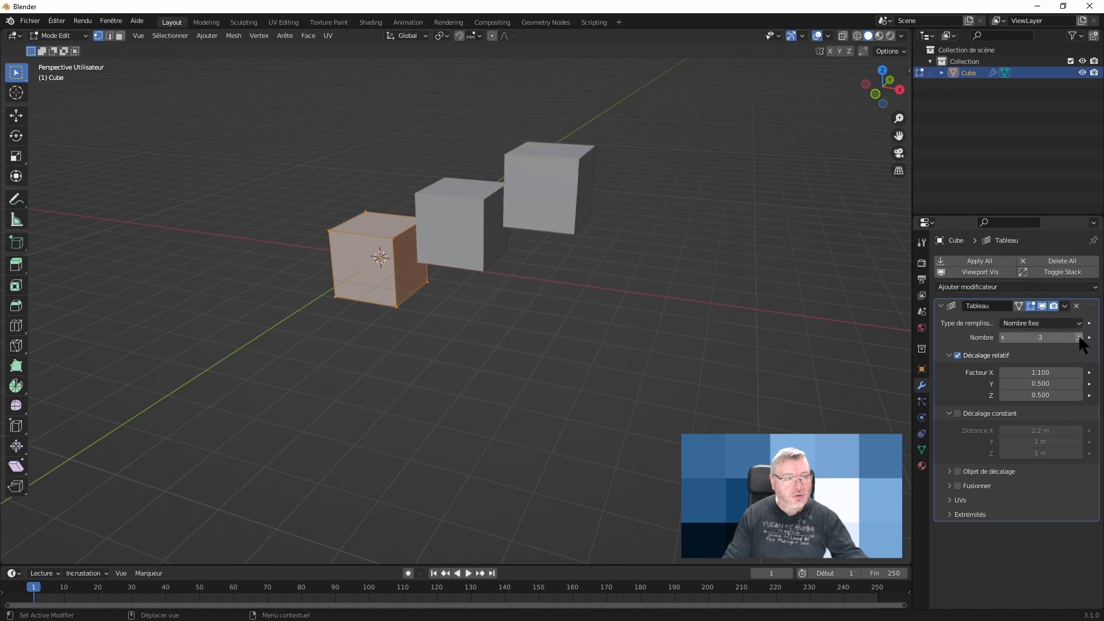
{"action": "left_click", "coordinate": [1079, 337]}
{"action": "middle_click_drag", "start_coordinate": [751, 320], "coordinate": [631, 315]}
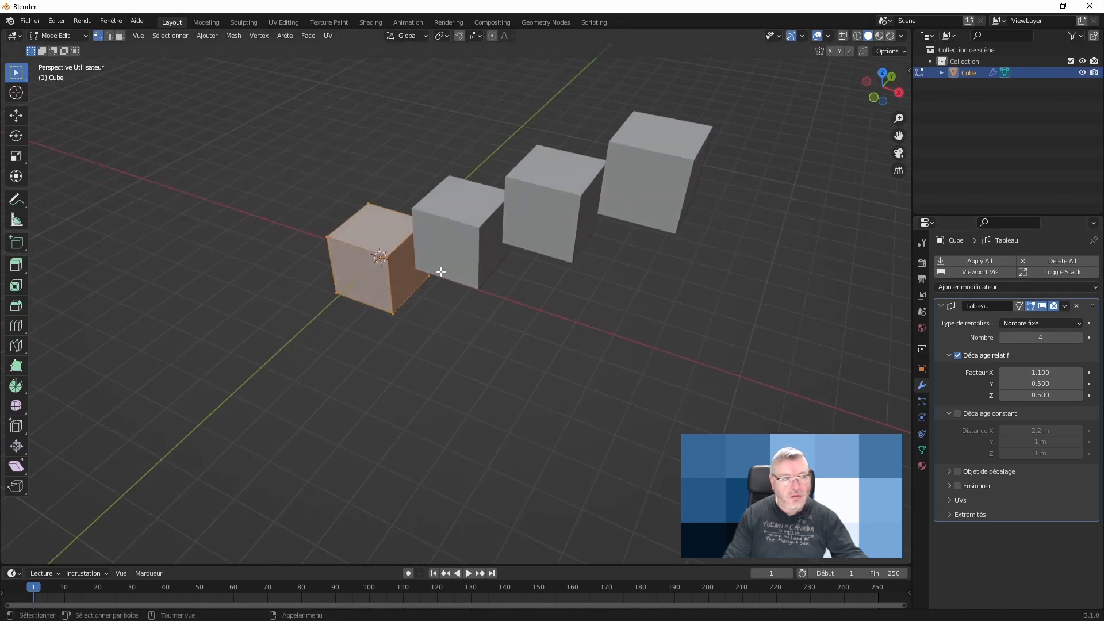
{"action": "middle_click_drag", "start_coordinate": [530, 324], "coordinate": [485, 272]}
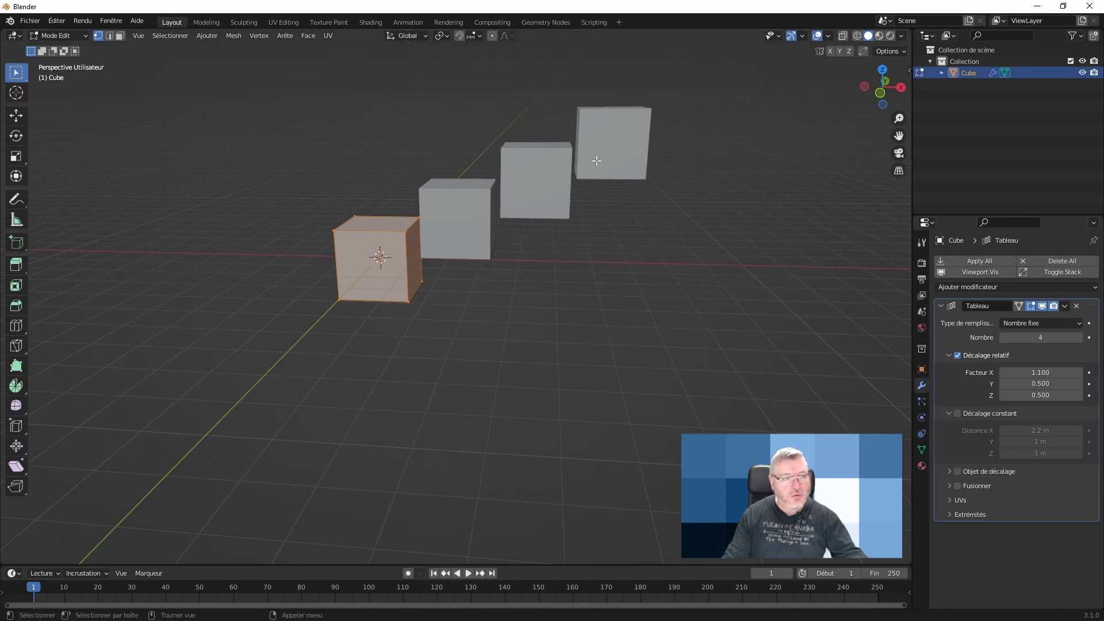
- Compare the four copies using the constant offset, disable both offset types and return to Object Mode
{"action": "left_click", "coordinate": [957, 355]}
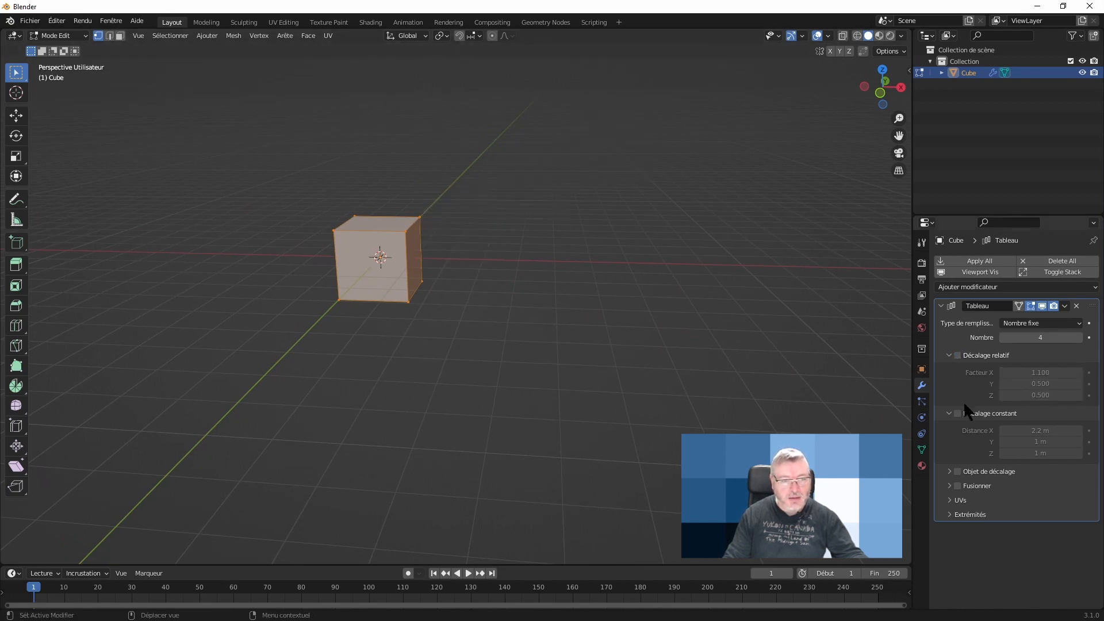
{"action": "left_click", "coordinate": [957, 413]}
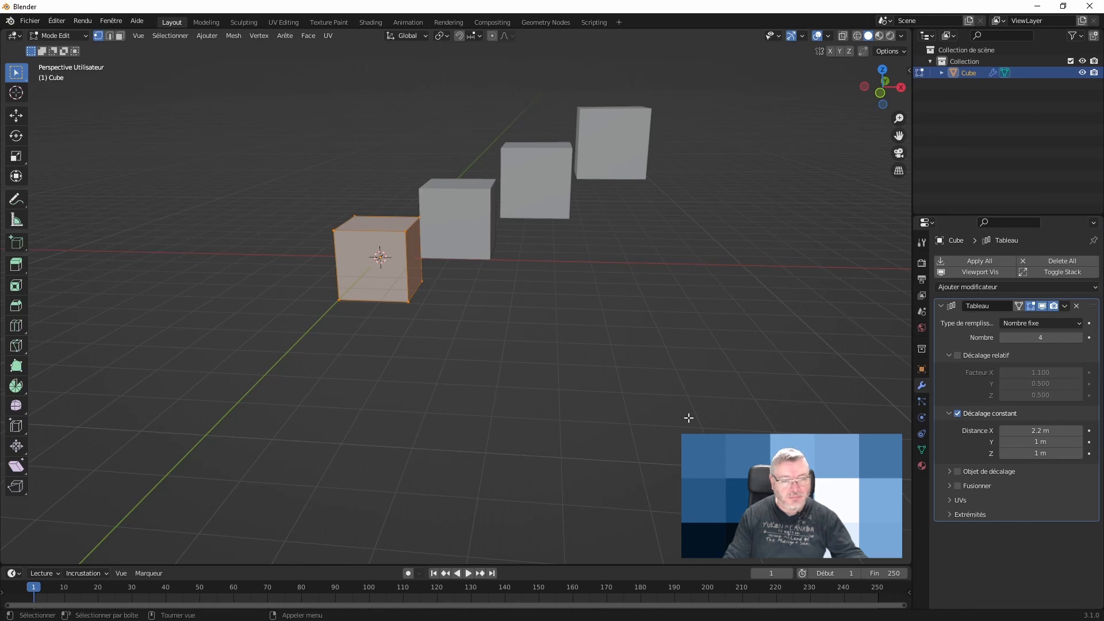
{"action": "left_click", "coordinate": [958, 413]}
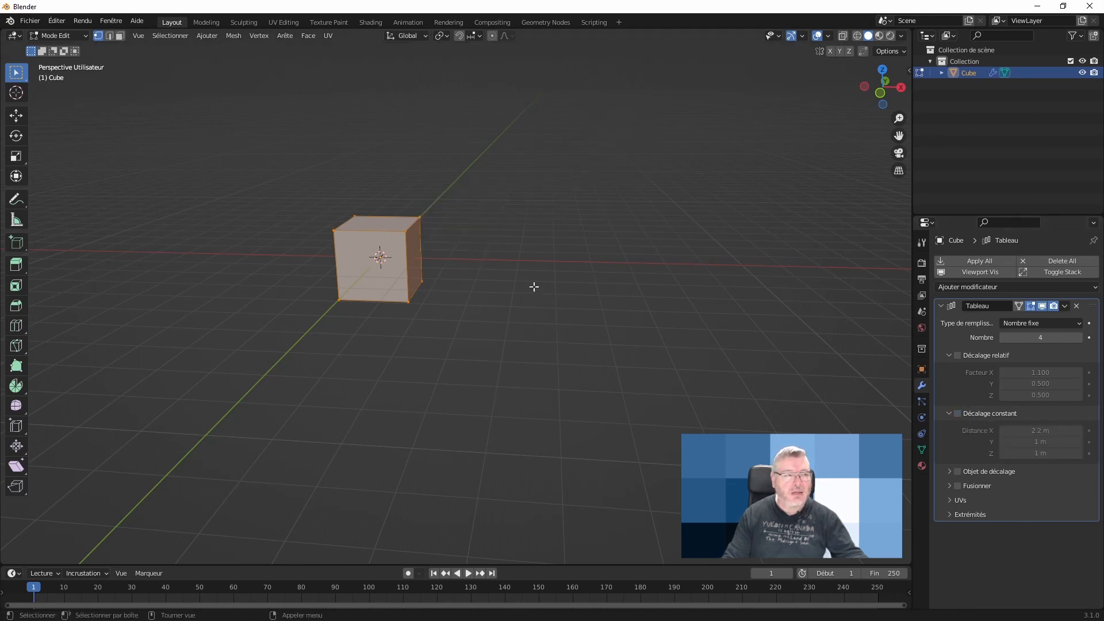
{"action": "middle_click_drag", "start_coordinate": [532, 286], "coordinate": [510, 279]}
{"action": "key", "text": "Tab"}
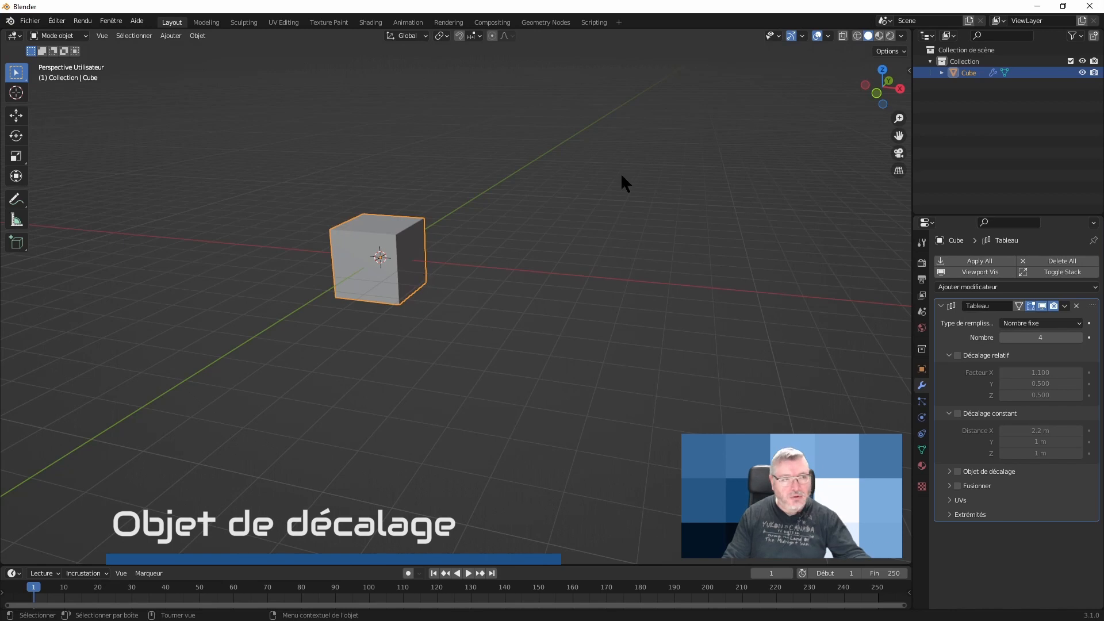
- Expand and enable the object offset (Objet de décalage) in the cube's Array modifier
{"action": "middle_click_drag", "start_coordinate": [644, 233], "coordinate": [564, 257]}
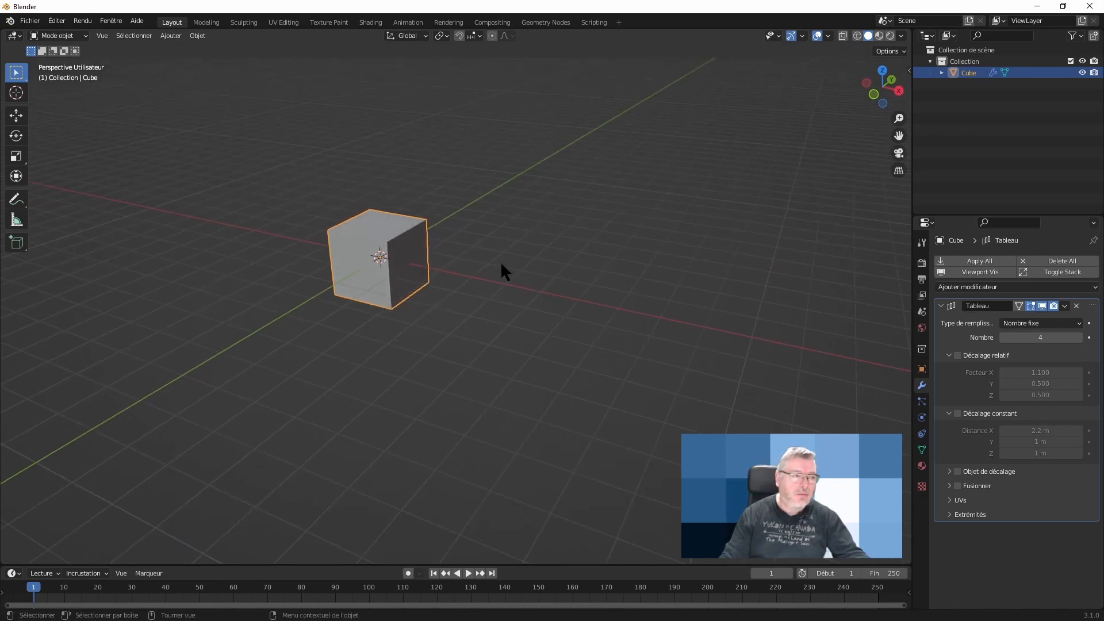
{"action": "left_click", "coordinate": [949, 471]}
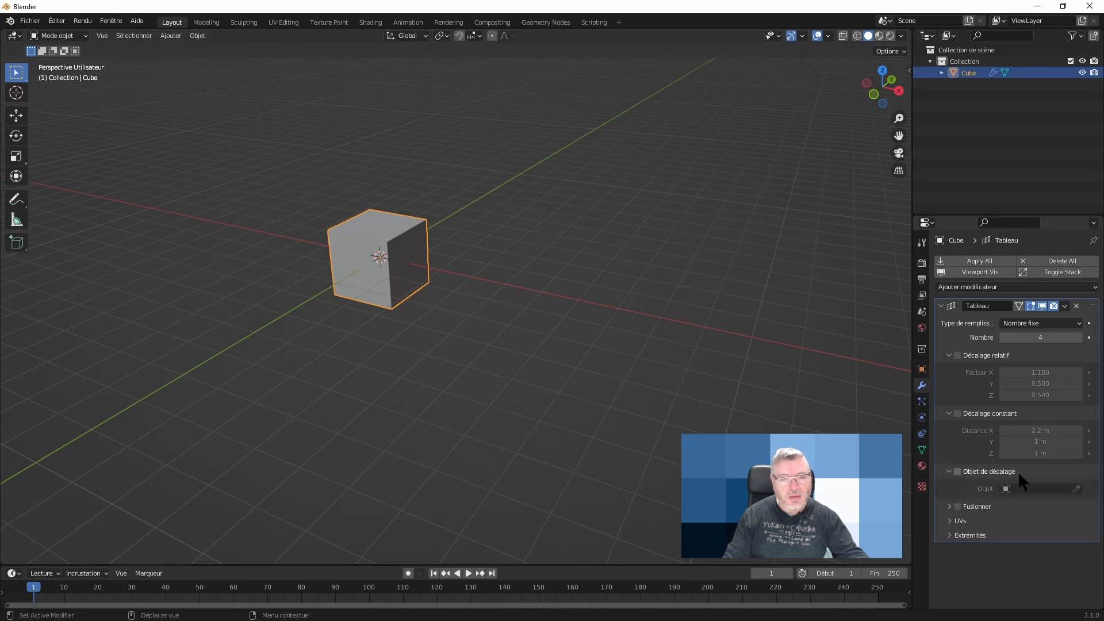
{"action": "left_click", "coordinate": [957, 472]}
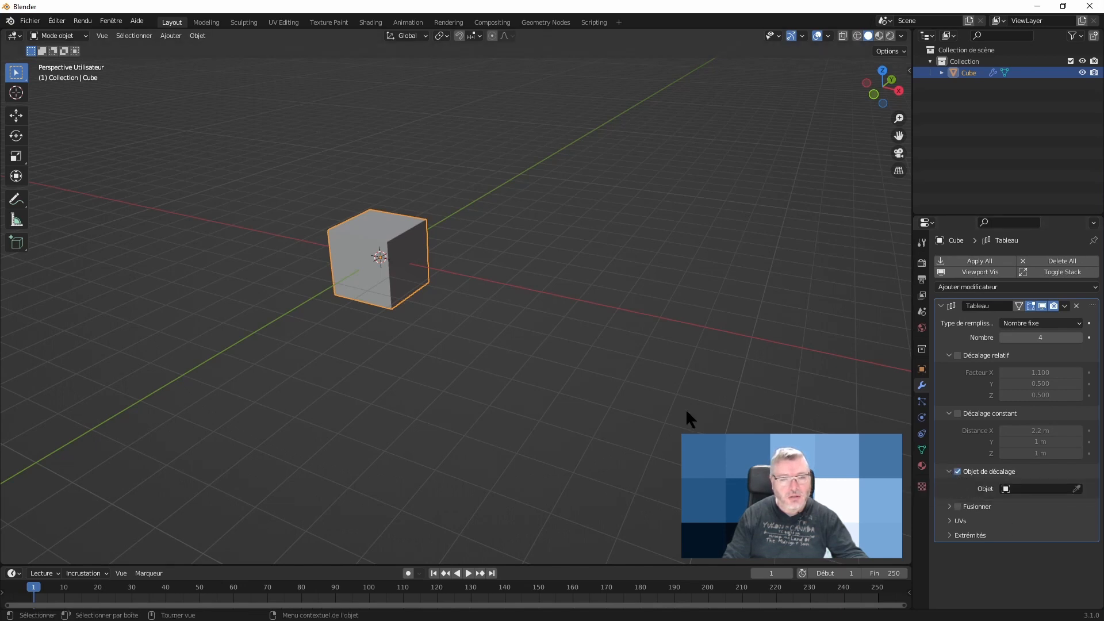
- Add a plain axes empty (Axe pleins) at the cube's centre and display the viewport in wireframe
{"action": "left_click", "coordinate": [484, 330]}
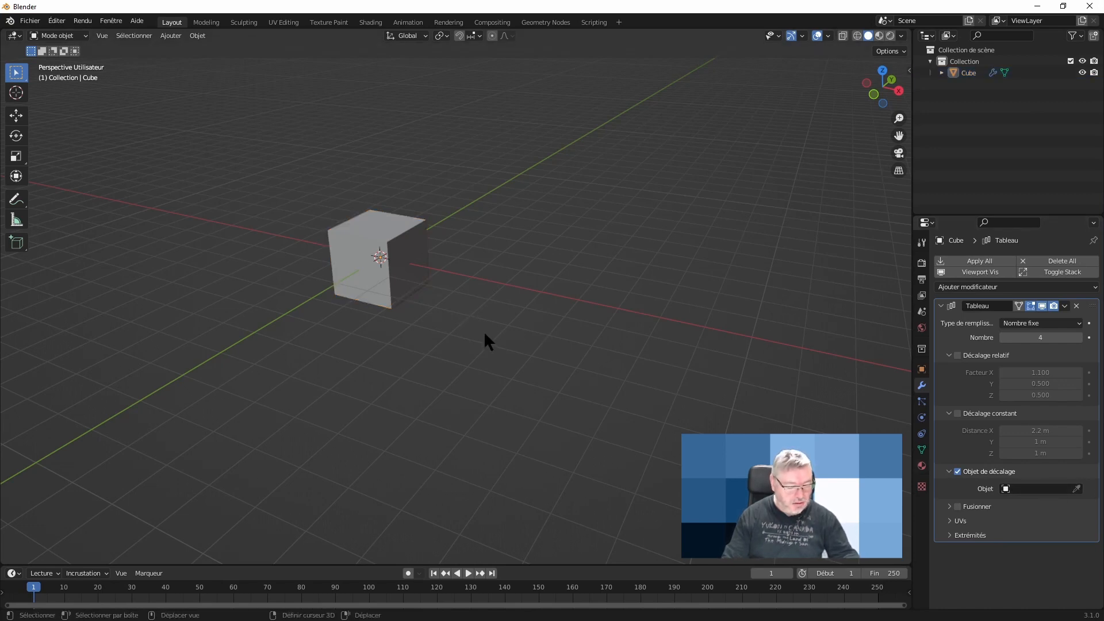
{"action": "key", "text": "shift+a"}
{"action": "mouse_move", "coordinate": [485, 335]}
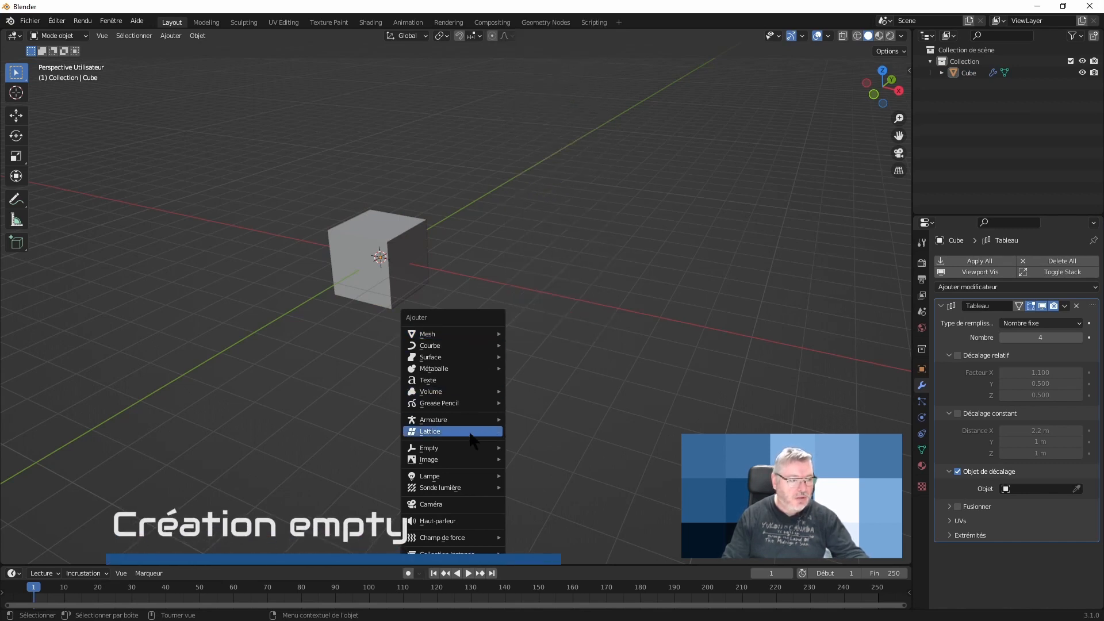
{"action": "mouse_move", "coordinate": [431, 453]}
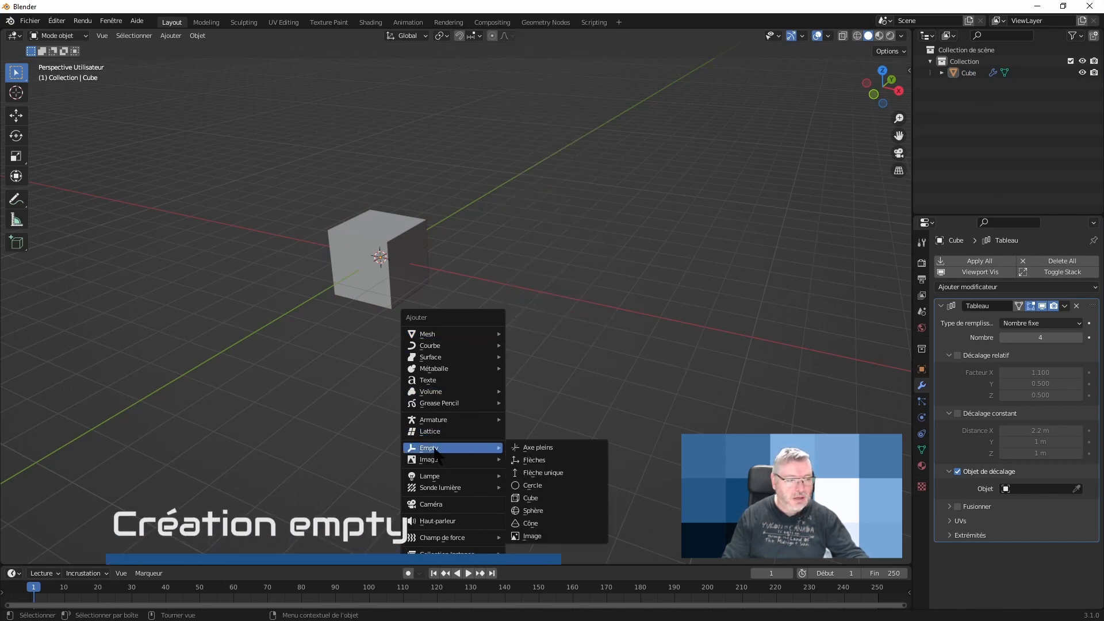
{"action": "left_click", "coordinate": [556, 450]}
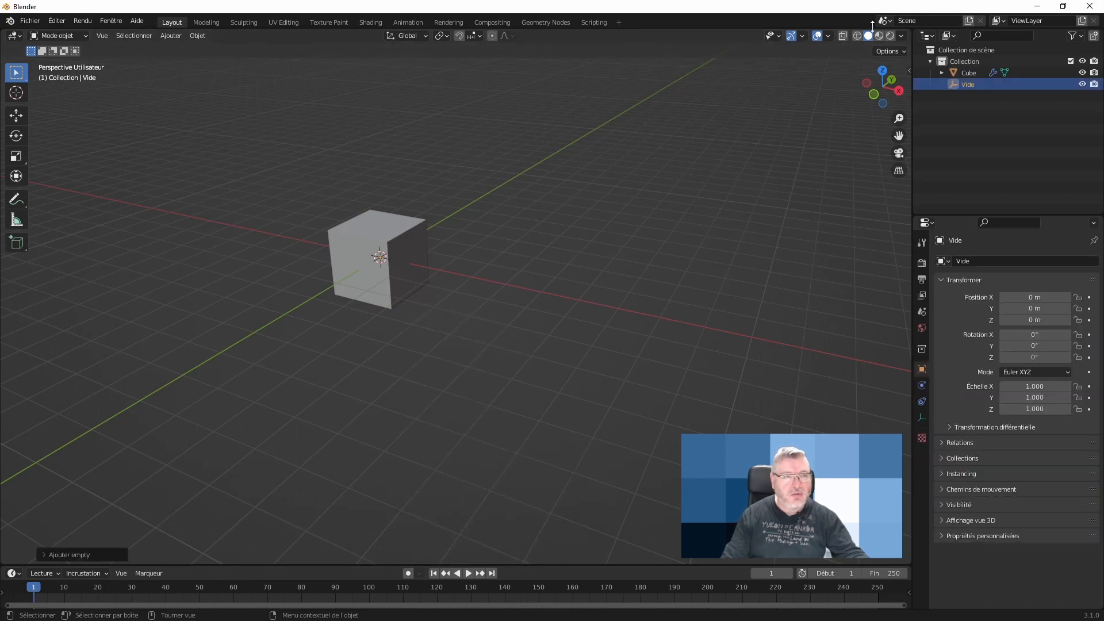
{"action": "left_click", "coordinate": [856, 36]}
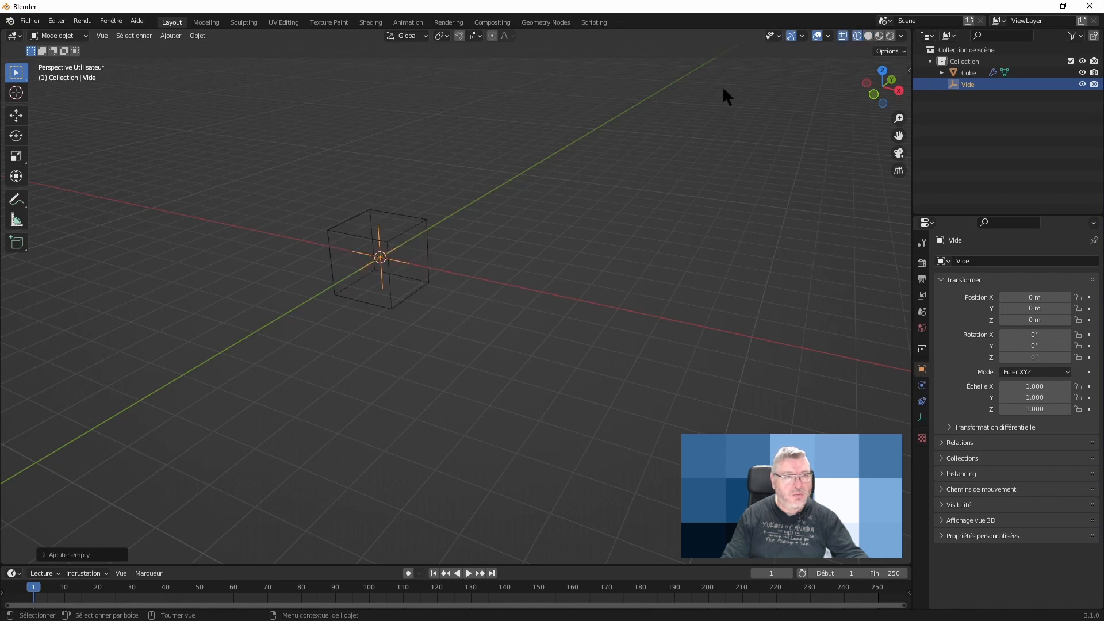
{"action": "middle_click_drag", "start_coordinate": [475, 252], "coordinate": [470, 264]}
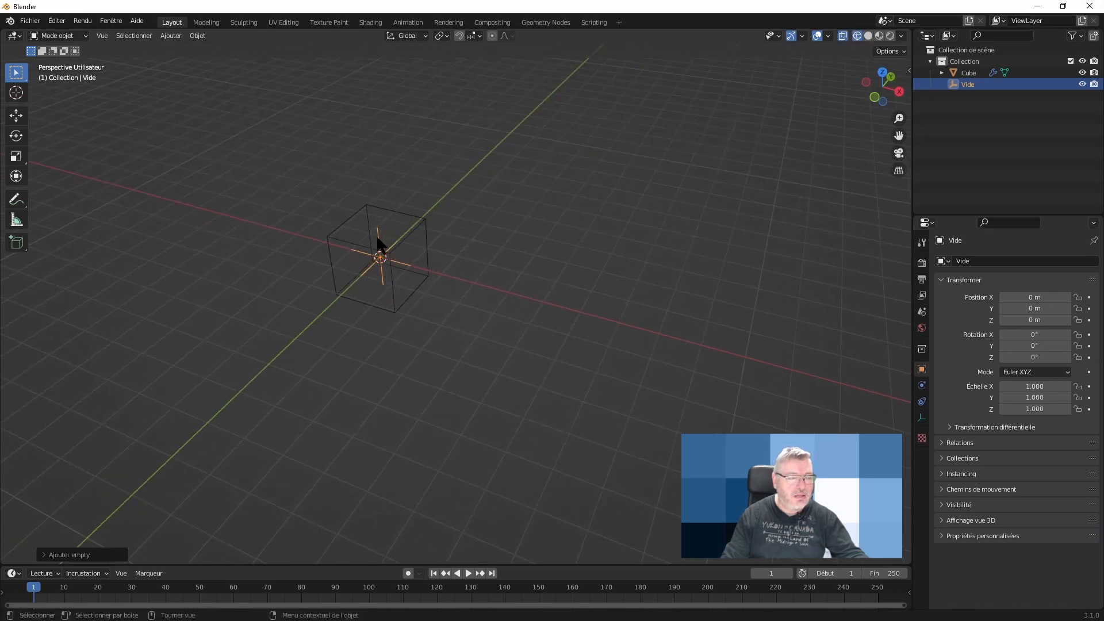
- Assign the empty Vide as the offset object of the cube's Array modifier
{"action": "left_click", "coordinate": [422, 229]}
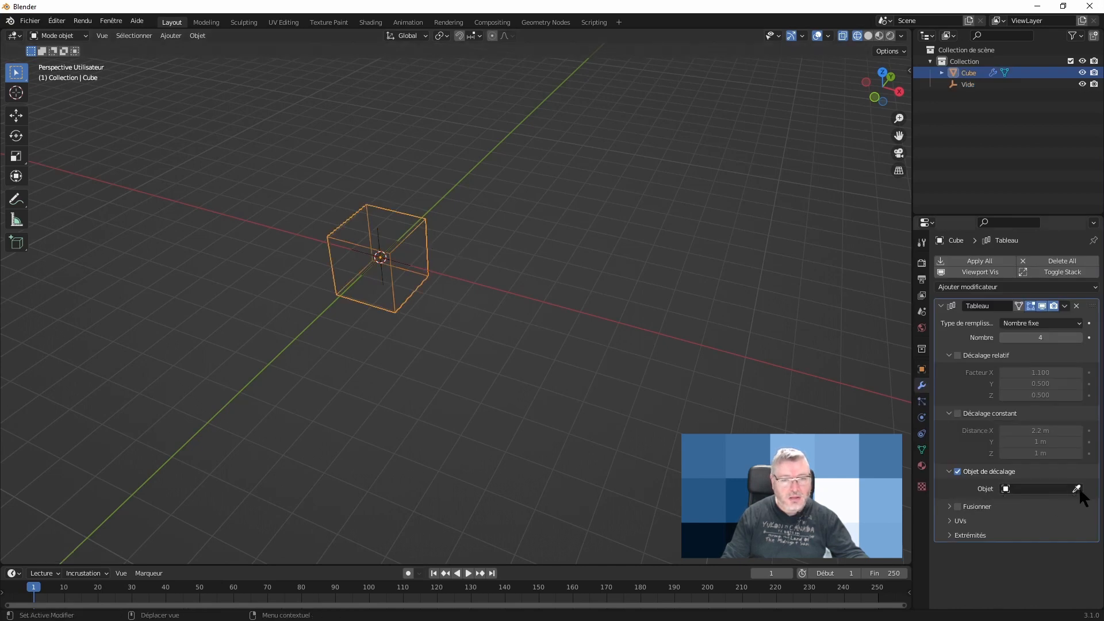
{"action": "left_click", "coordinate": [1064, 489]}
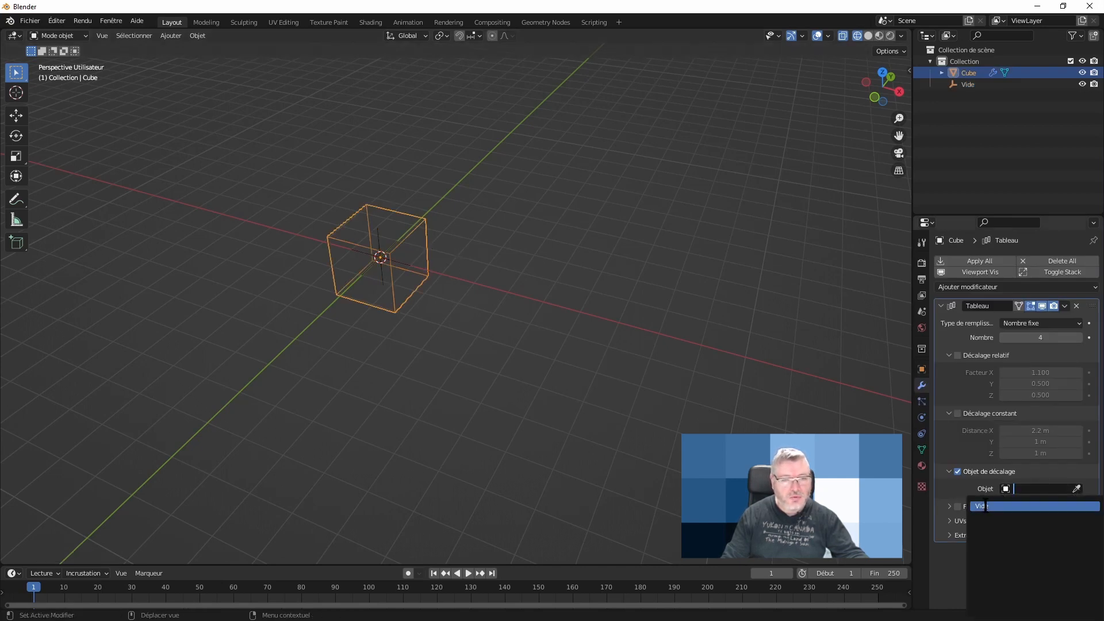
{"action": "left_click", "coordinate": [985, 507]}
- Move the empty 2.2 m along the global X axis
{"action": "left_click", "coordinate": [377, 233]}
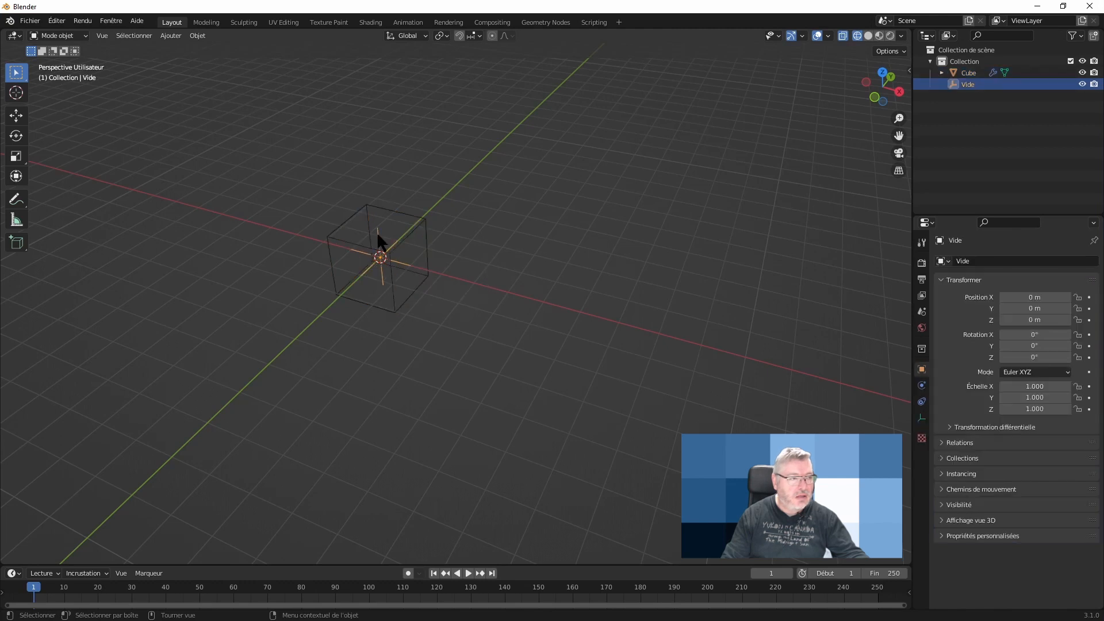
{"action": "middle_click_drag", "start_coordinate": [480, 281], "coordinate": [485, 265]}
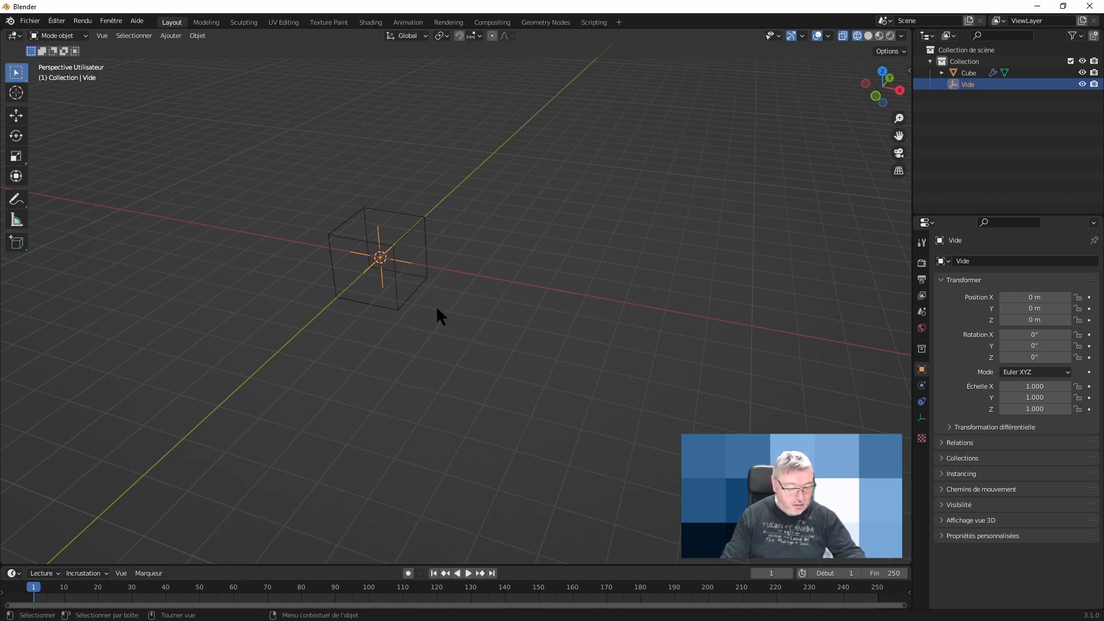
{"action": "type", "text": "gx2.2"}
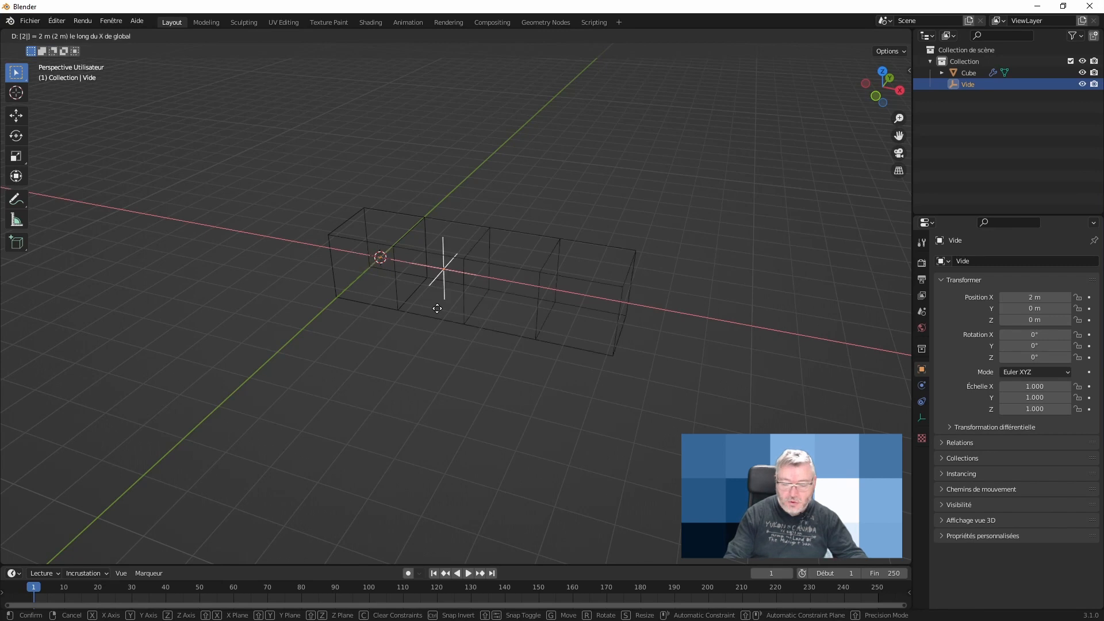
{"action": "key", "text": "Return"}
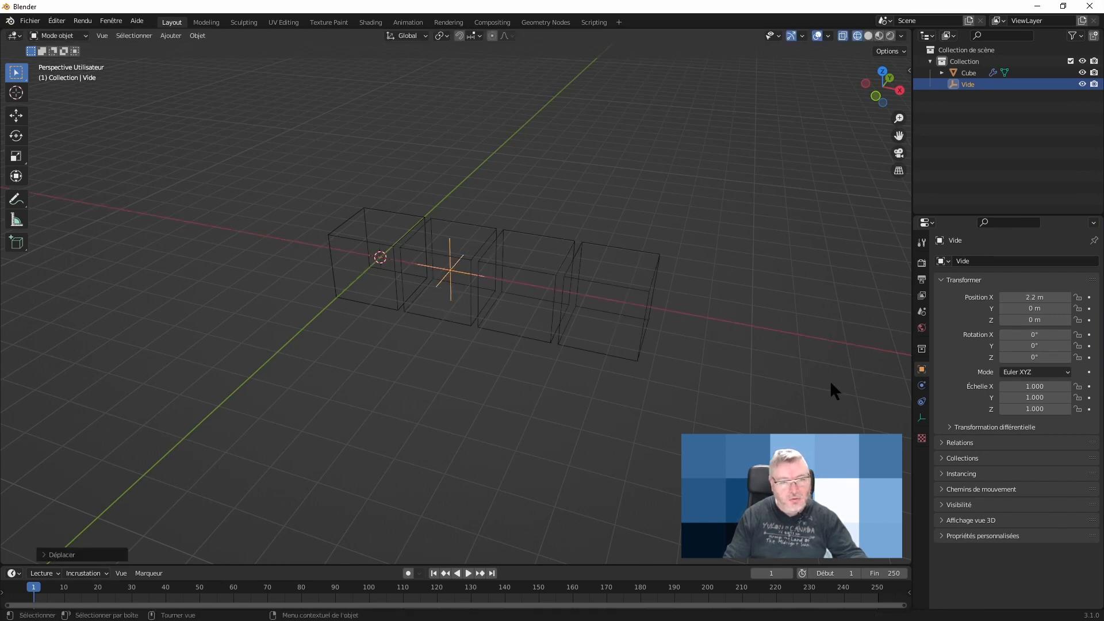
- Switch the cube's array from object offset to constant offset, setting distances Y and Z to 0 m
{"action": "left_click", "coordinate": [532, 267]}
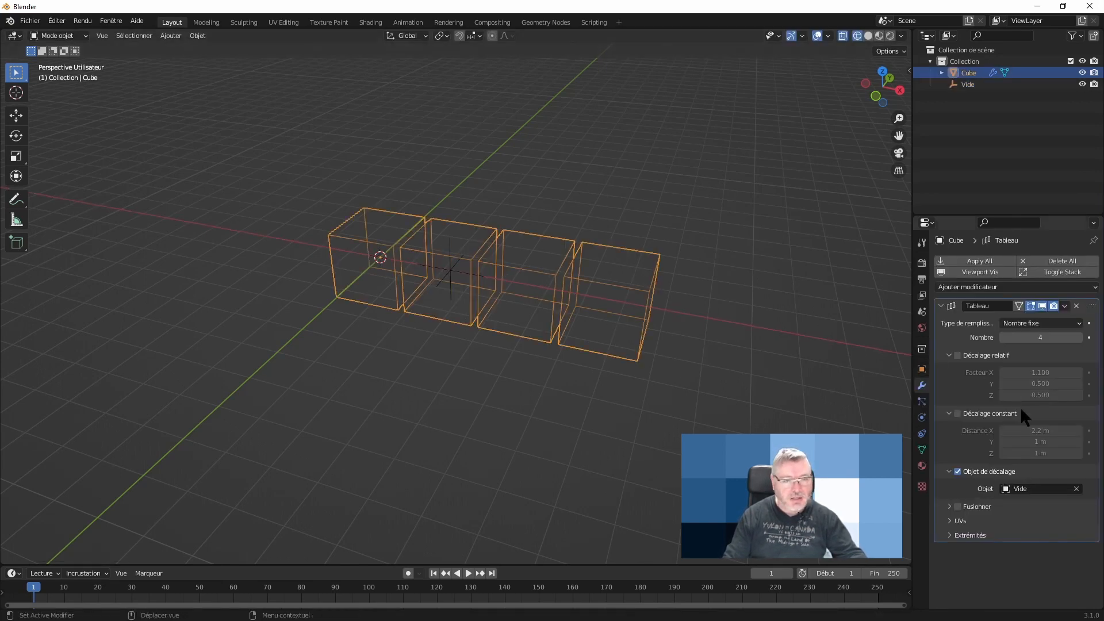
{"action": "left_click", "coordinate": [958, 471]}
{"action": "left_click", "coordinate": [958, 413]}
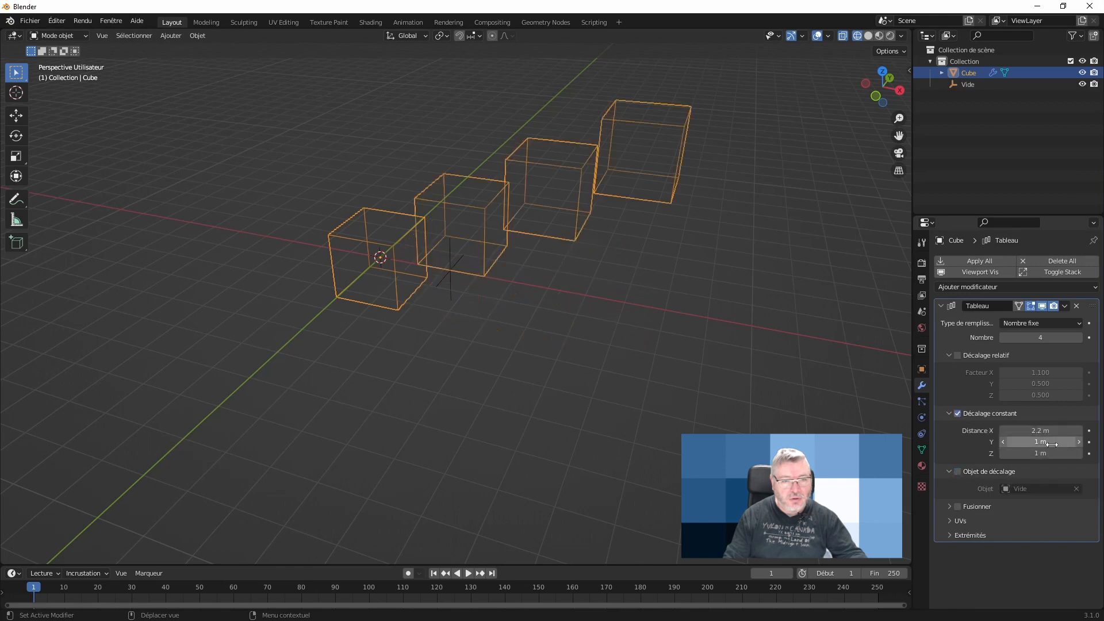
{"action": "left_click", "coordinate": [1051, 441]}
{"action": "type", "text": "0"}
{"action": "key", "text": "Return"}
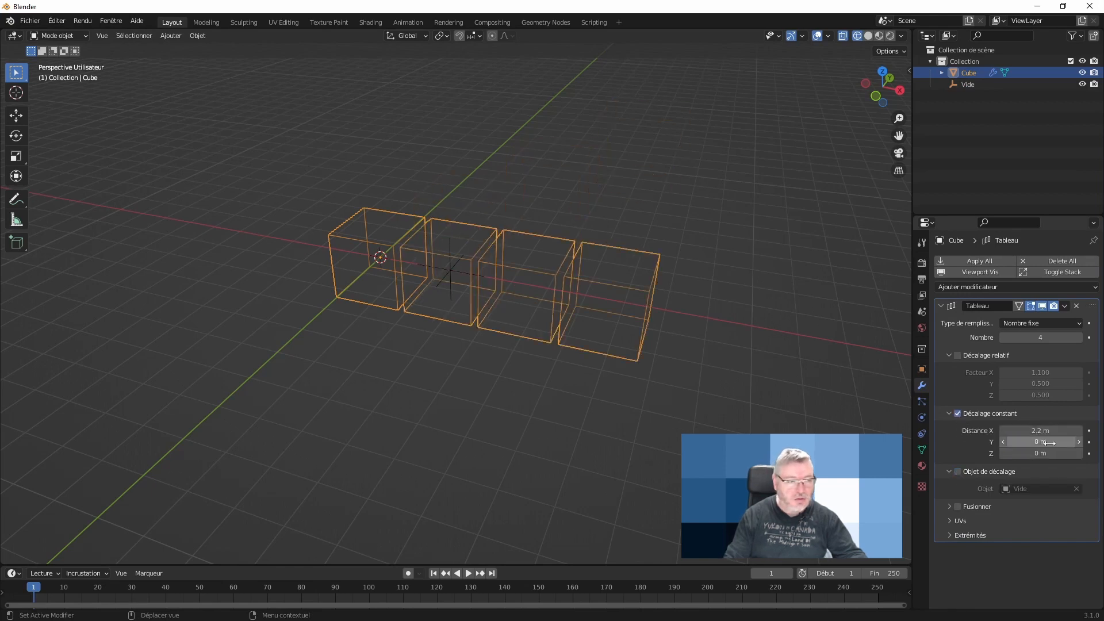
{"action": "left_click", "coordinate": [831, 416]}
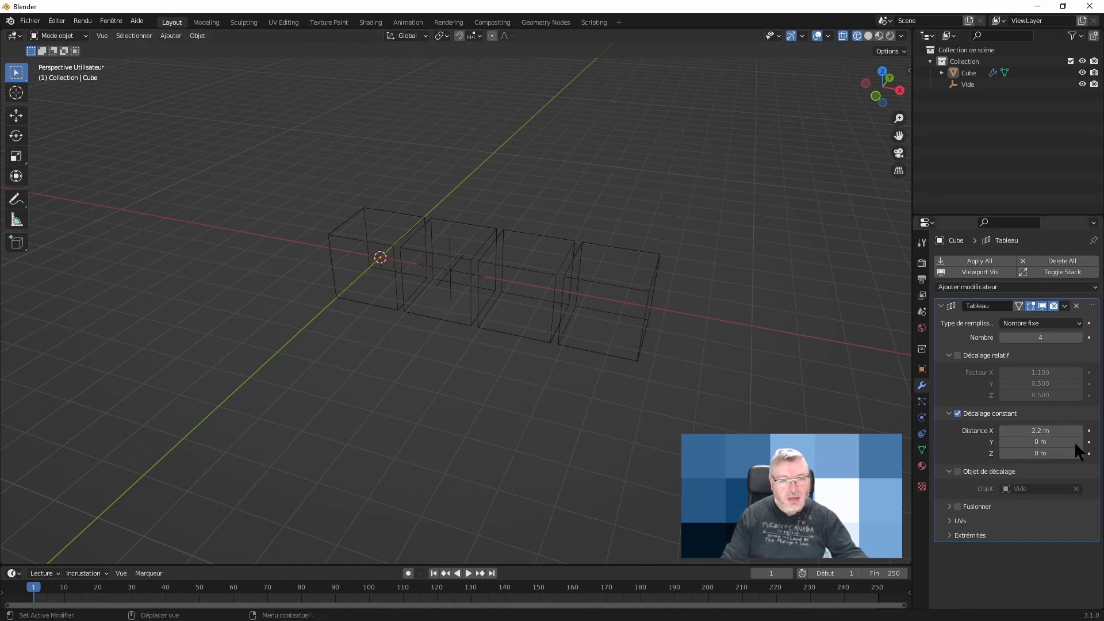
- Switch the array back from constant offset to object offset and select the empty
{"action": "left_click", "coordinate": [957, 414]}
{"action": "left_click", "coordinate": [957, 471]}
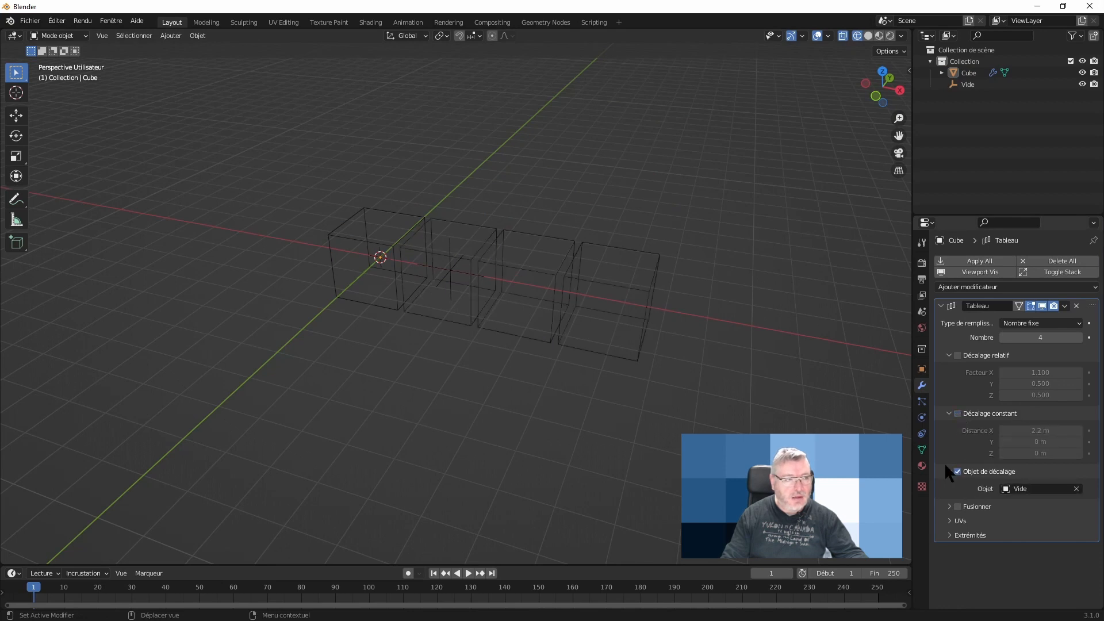
{"action": "left_click", "coordinate": [444, 275]}
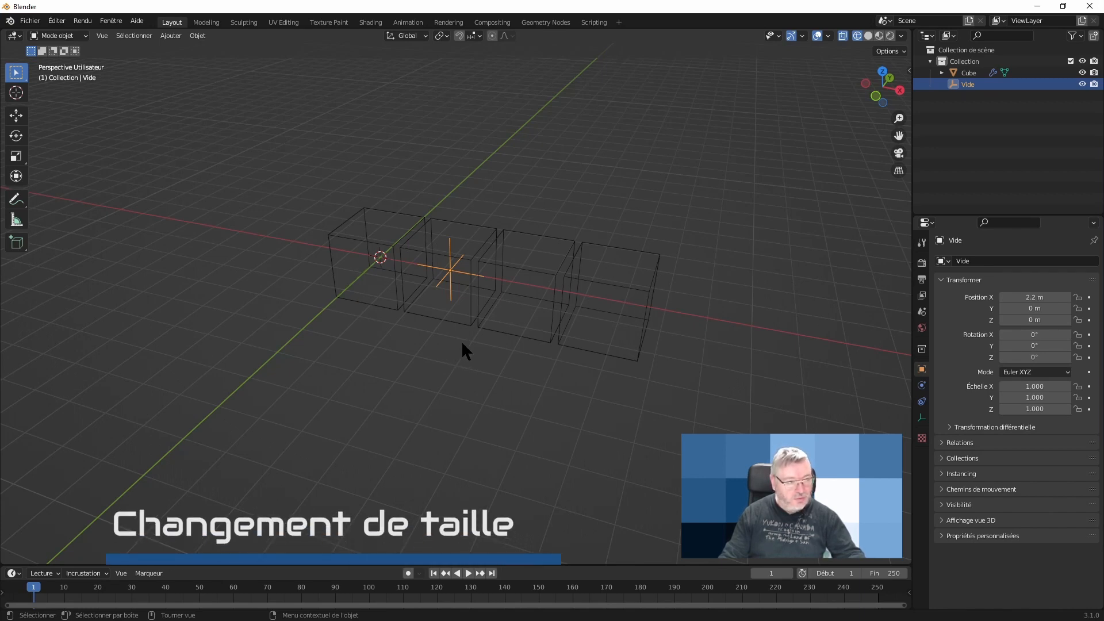
- Enlarge the empty uniformly to a scale of about 1.345 and reset its scale
{"action": "key", "text": "s"}
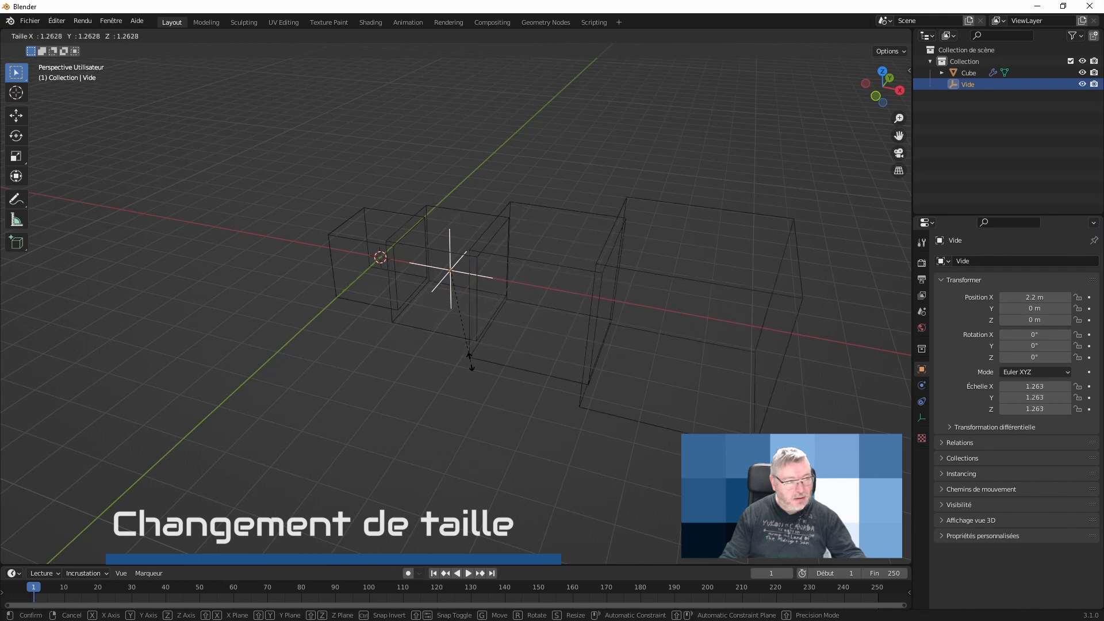
{"action": "left_click", "coordinate": [472, 370]}
{"action": "middle_click_drag", "start_coordinate": [512, 385], "coordinate": [543, 355]}
{"action": "middle_click_drag", "start_coordinate": [483, 339], "coordinate": [519, 336]}
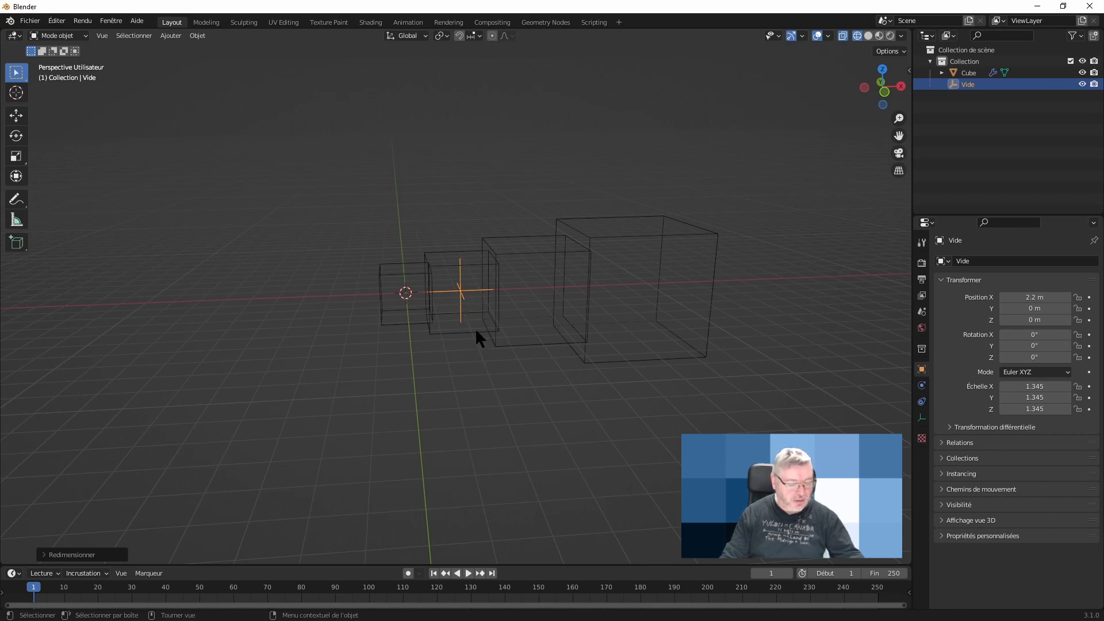
{"action": "key", "text": "alt+s"}
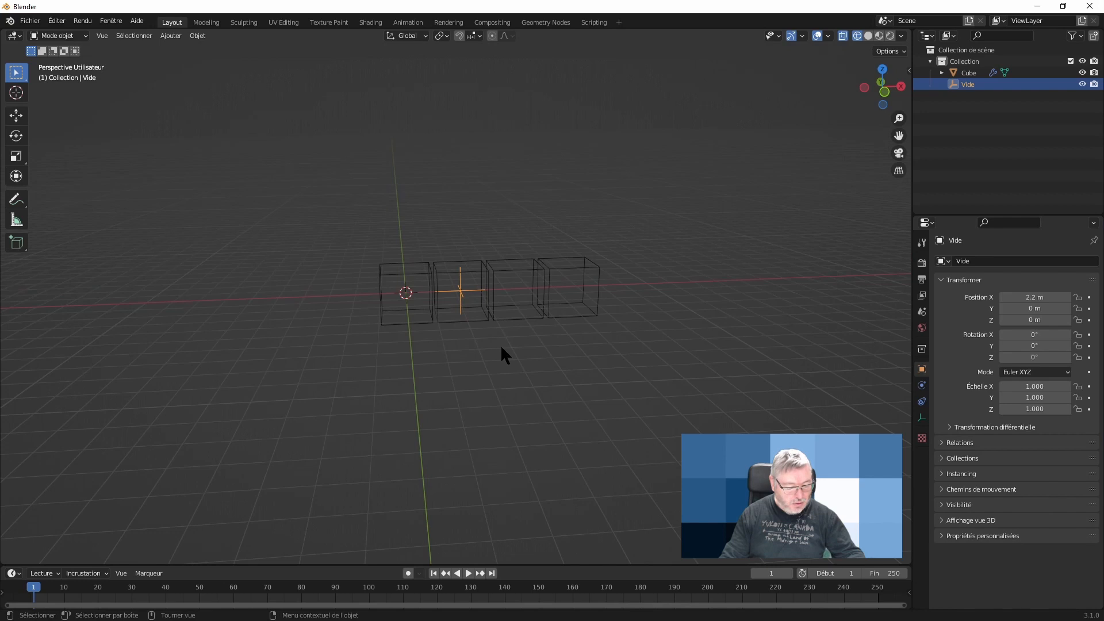
- Scale the empty uniformly by 1.2, inspect the growing cube copies, and clear the empty's scale
{"action": "type", "text": "s"}
{"action": "type", "text": "1."}
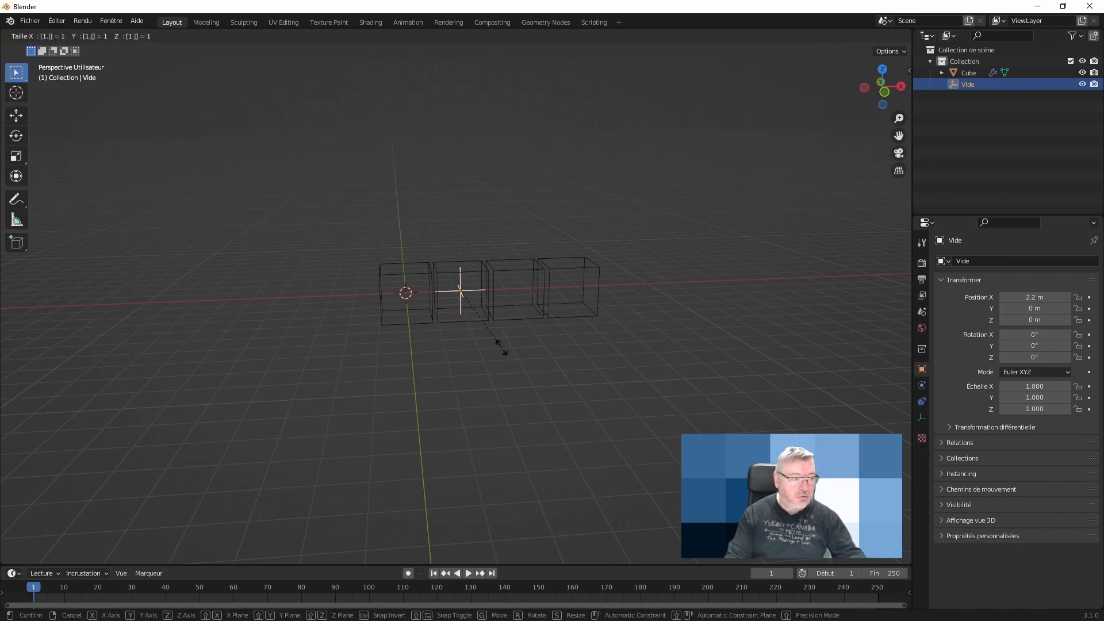
{"action": "type", "text": "1"}
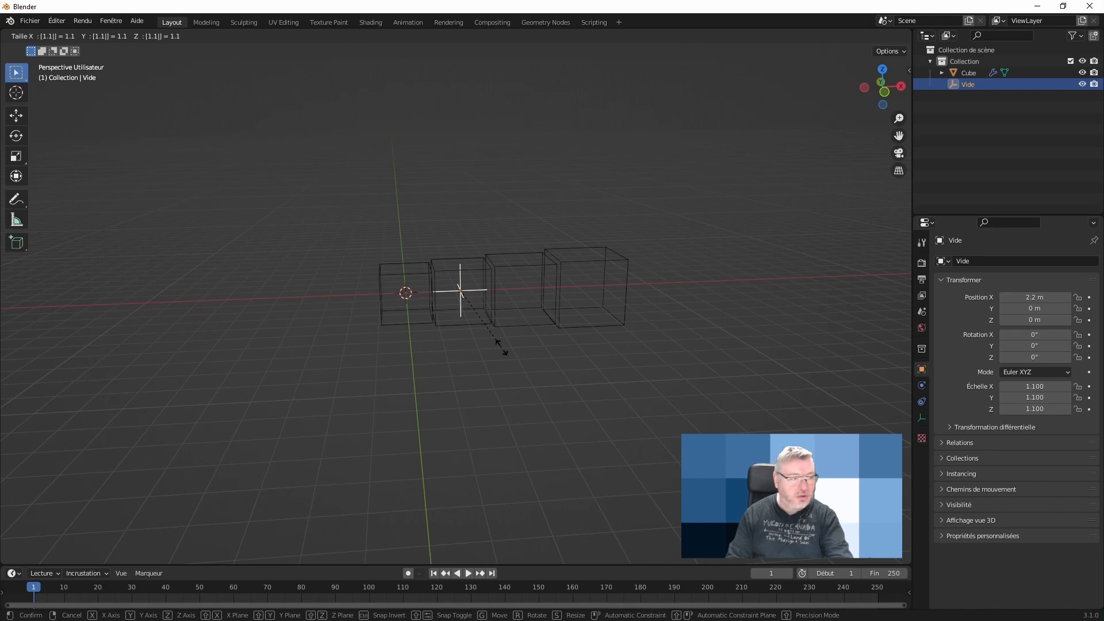
{"action": "key", "text": "BackSpace"}
{"action": "type", "text": "2"}
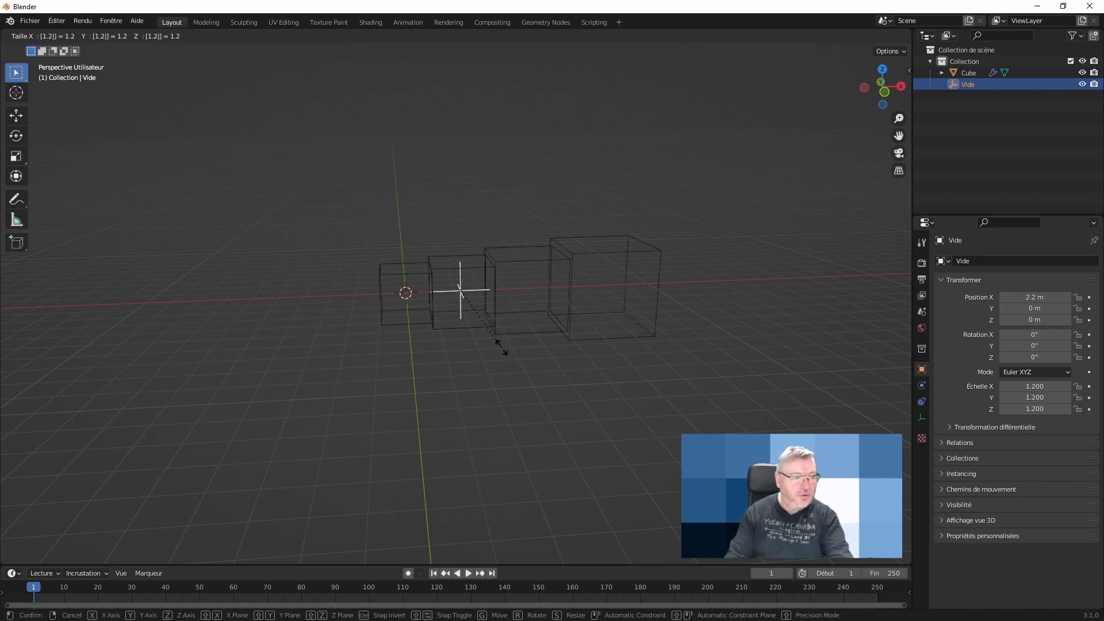
{"action": "key", "text": "Return"}
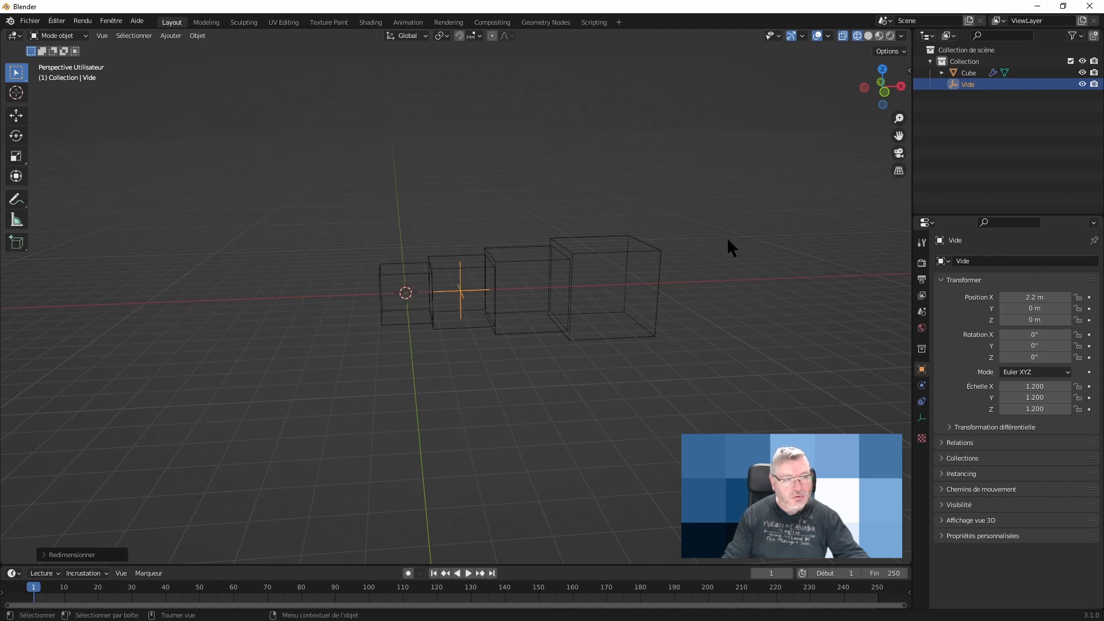
{"action": "middle_click_drag", "start_coordinate": [727, 237], "coordinate": [526, 333]}
{"action": "middle_click_drag", "start_coordinate": [690, 322], "coordinate": [499, 306]}
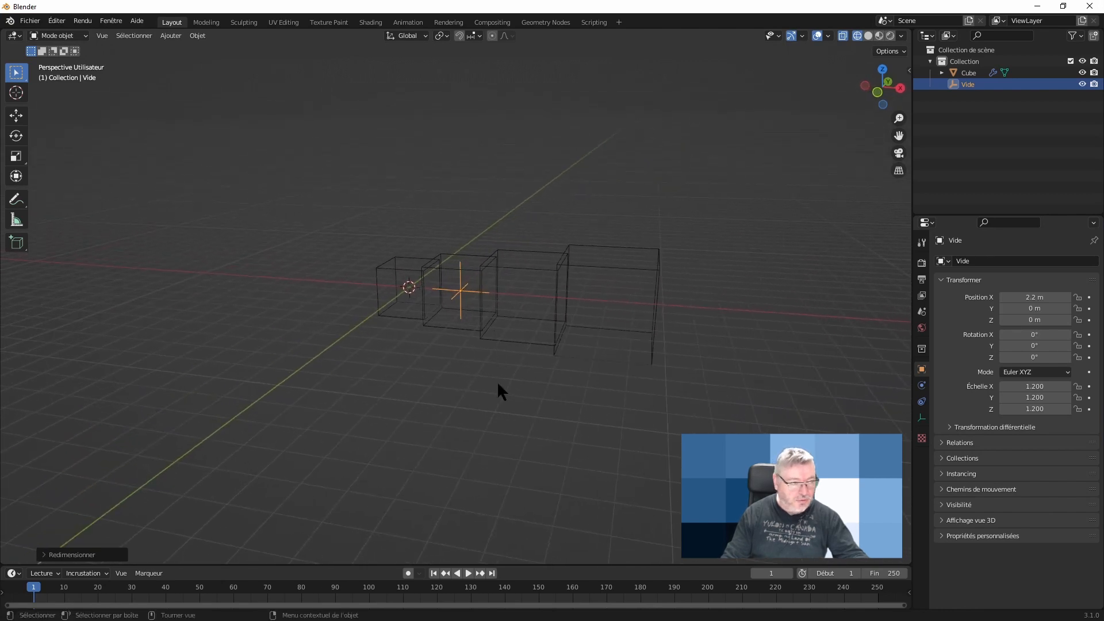
{"action": "key", "text": "alt+s"}
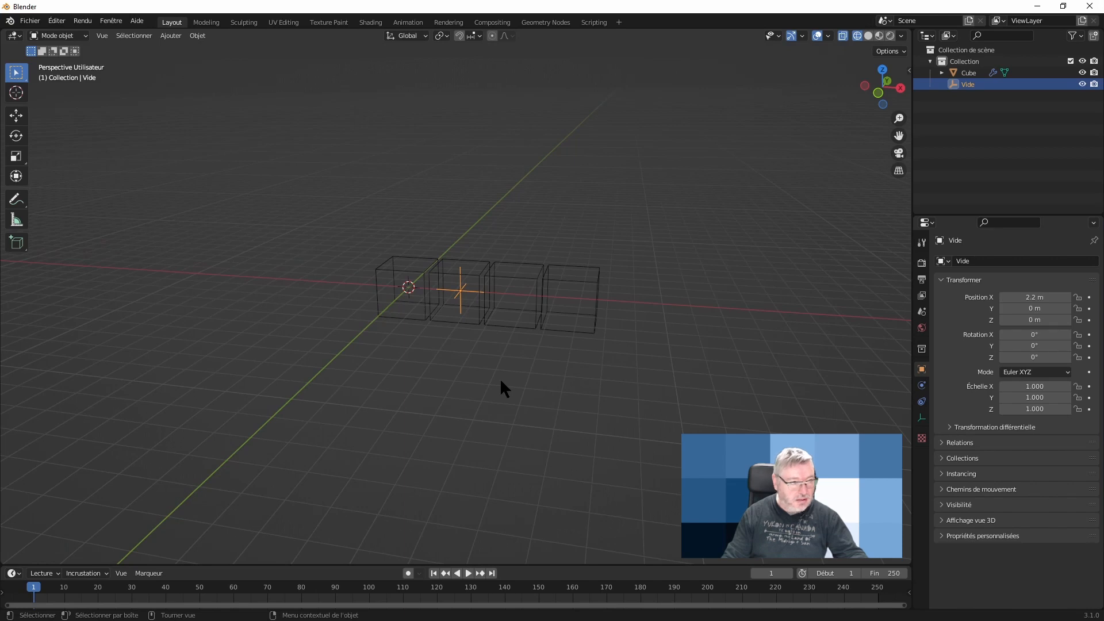
- Shrink the empty uniformly by a factor of 0.8, inspect the array, and undo the scaling
{"action": "type", "text": "s"}
{"action": "type", "text": ".8"}
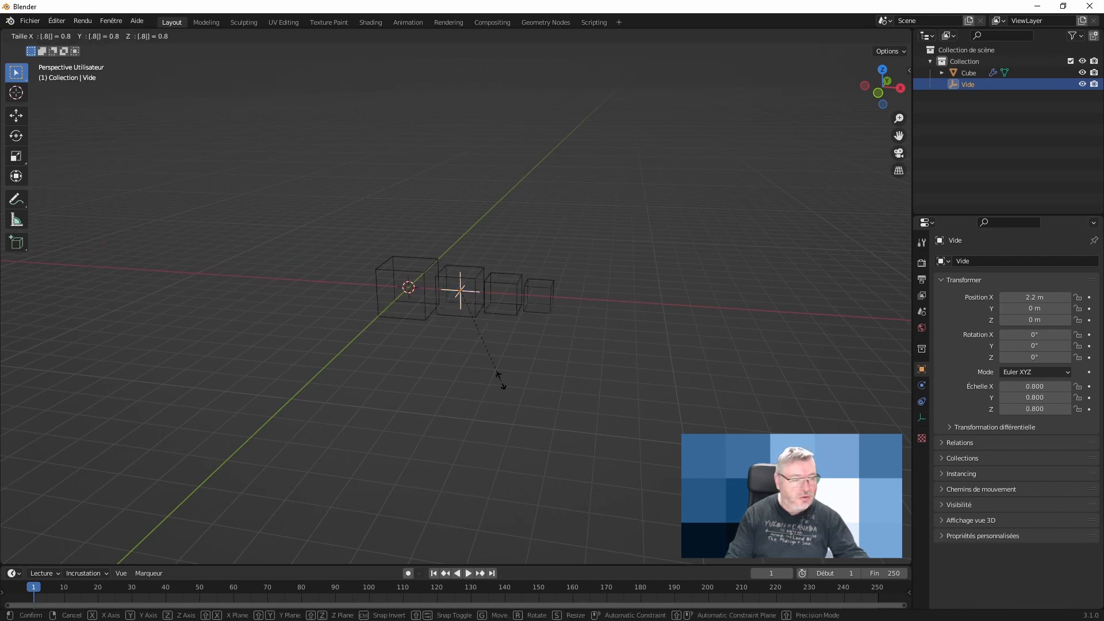
{"action": "key", "text": "Return"}
{"action": "middle_click_drag", "start_coordinate": [500, 377], "coordinate": [493, 354]}
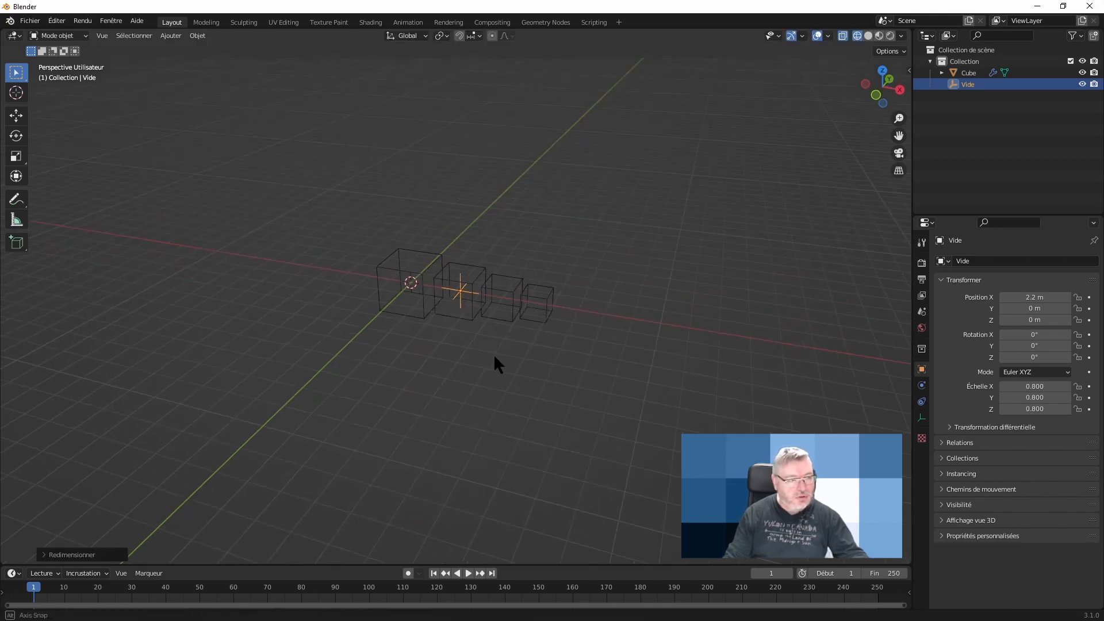
{"action": "middle_click_drag", "start_coordinate": [460, 290], "coordinate": [392, 267]}
{"action": "scroll", "coordinate": [402, 242], "scroll_direction": "up", "scroll_amount": 4}
{"action": "scroll", "coordinate": [535, 345], "scroll_direction": "down", "scroll_amount": 1}
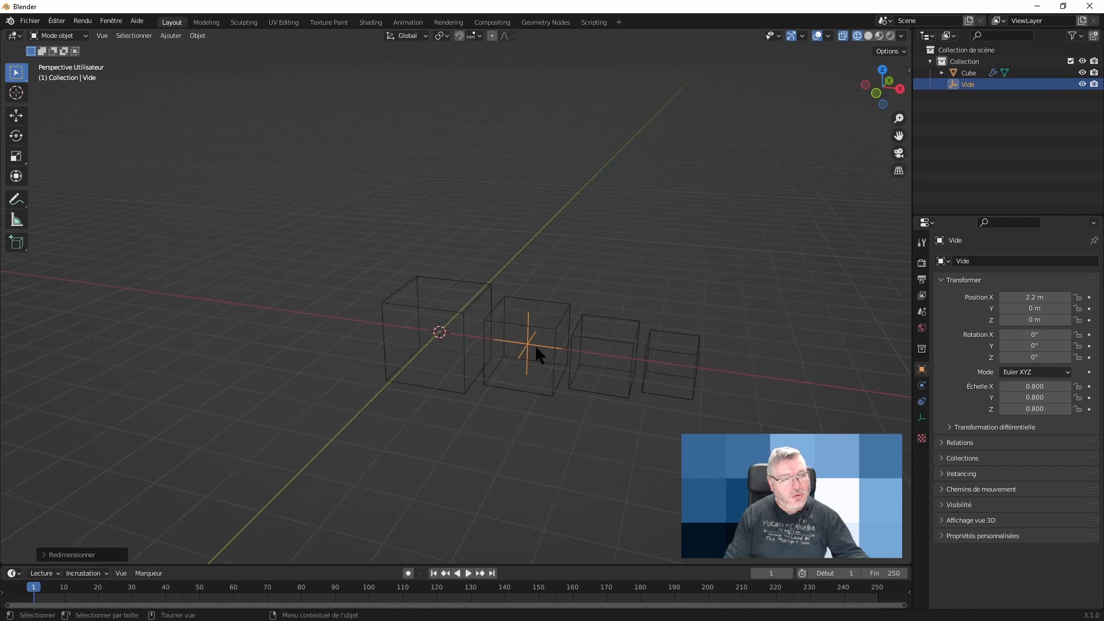
{"action": "middle_click_drag", "start_coordinate": [577, 410], "coordinate": [548, 339]}
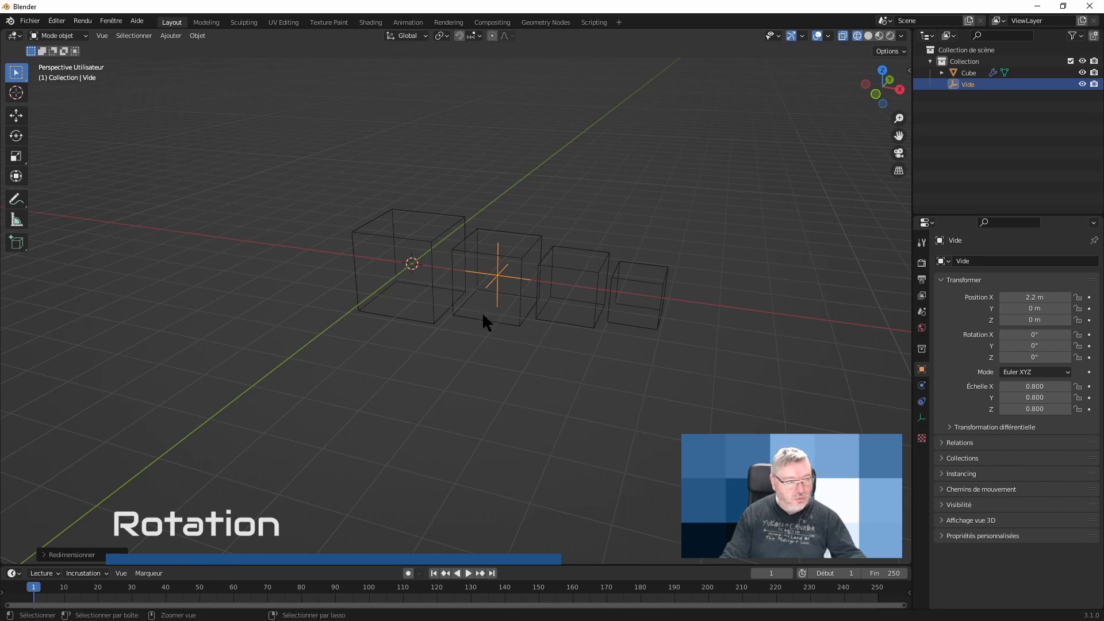
{"action": "key", "text": "ctrl+z"}
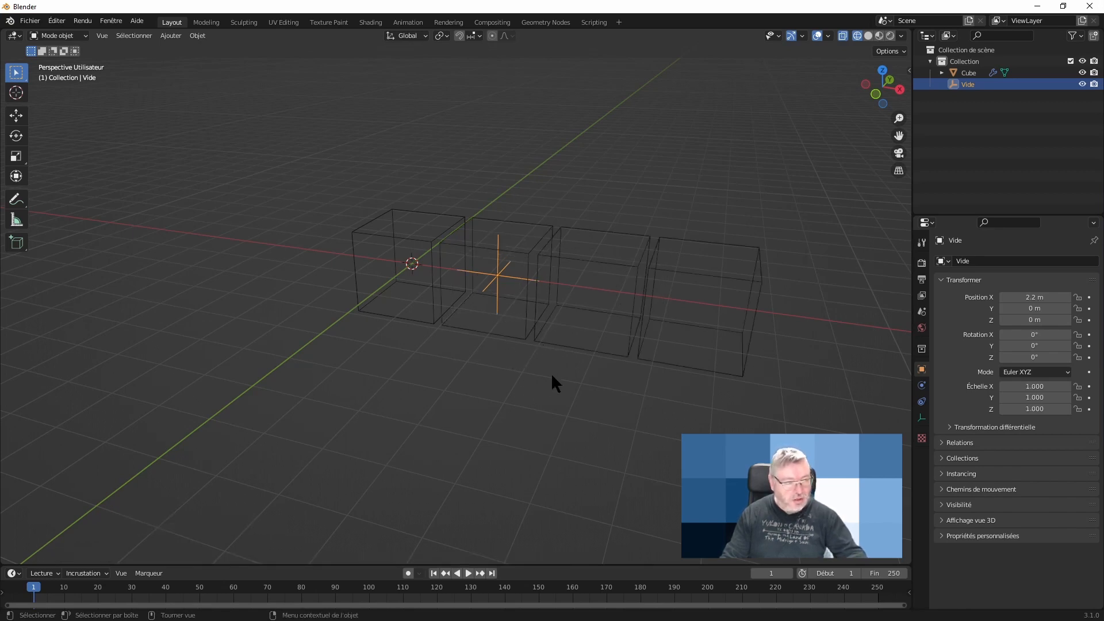
- Rotate the empty 30° about the global X axis and inspect the rotated copies
{"action": "key", "text": "r"}
{"action": "type", "text": "x"}
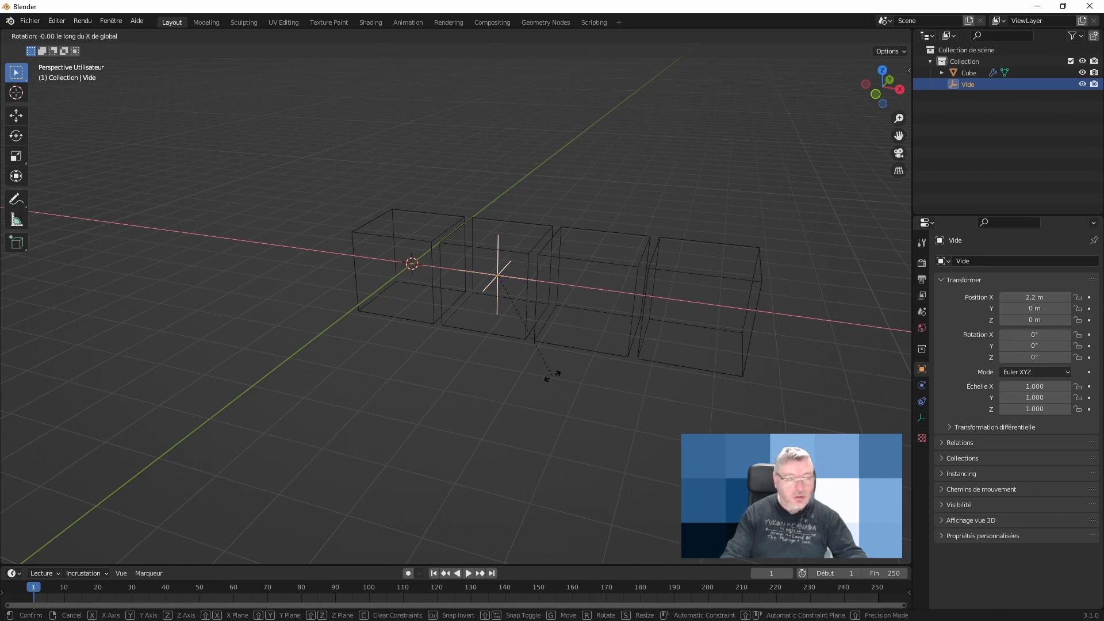
{"action": "type", "text": "30"}
{"action": "key", "text": "Return"}
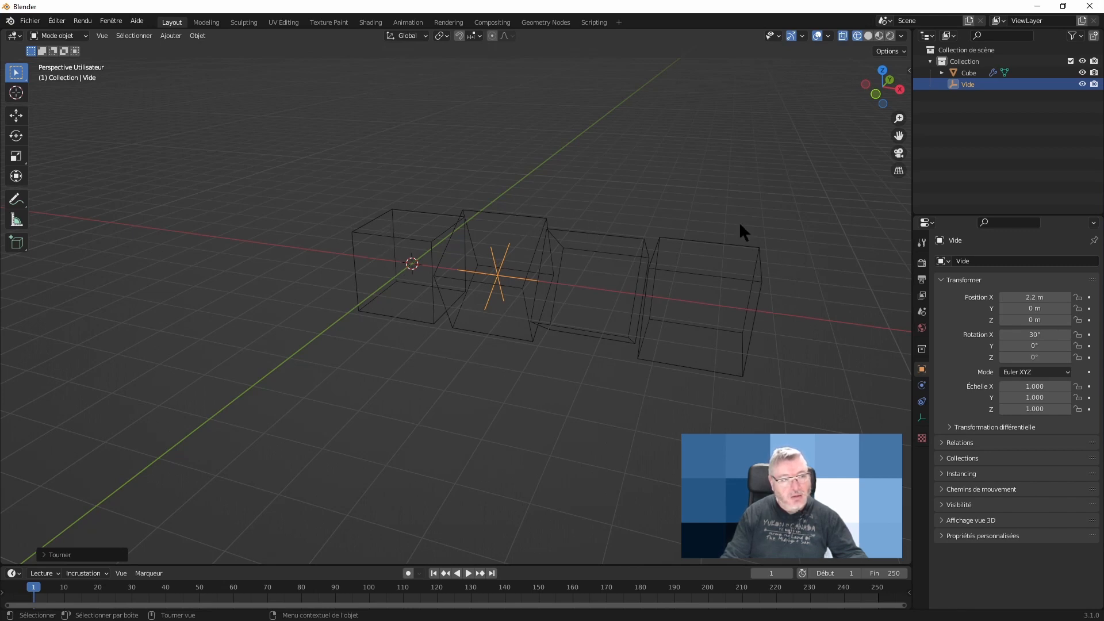
{"action": "middle_click_drag", "start_coordinate": [720, 270], "coordinate": [594, 254]}
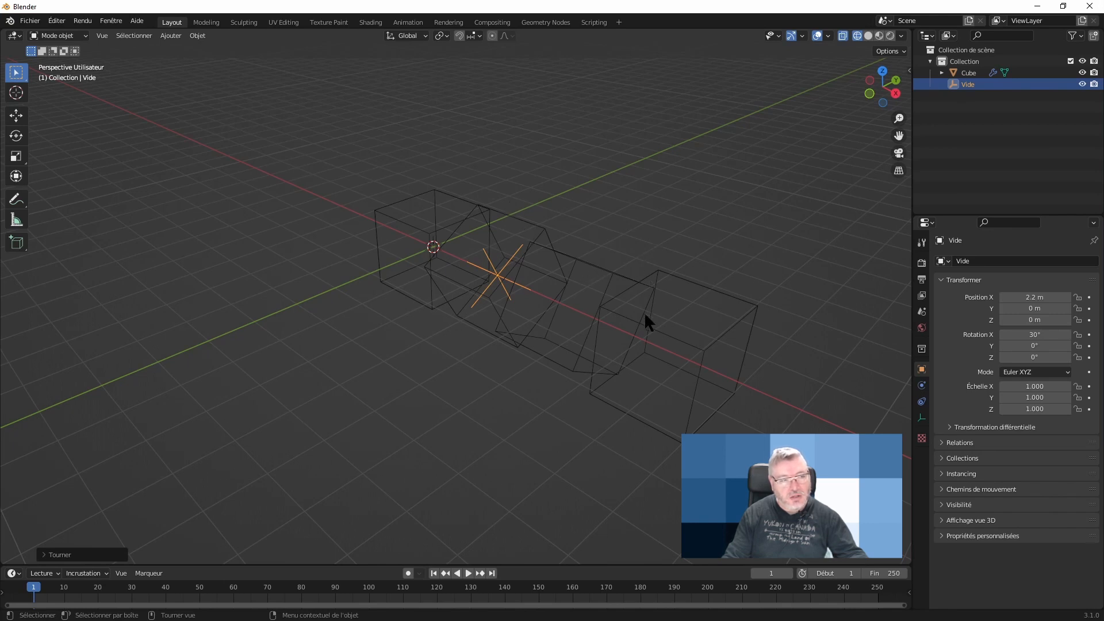
{"action": "middle_click_drag", "start_coordinate": [709, 342], "coordinate": [641, 368]}
{"action": "scroll", "coordinate": [640, 364], "scroll_direction": "down", "scroll_amount": 2}
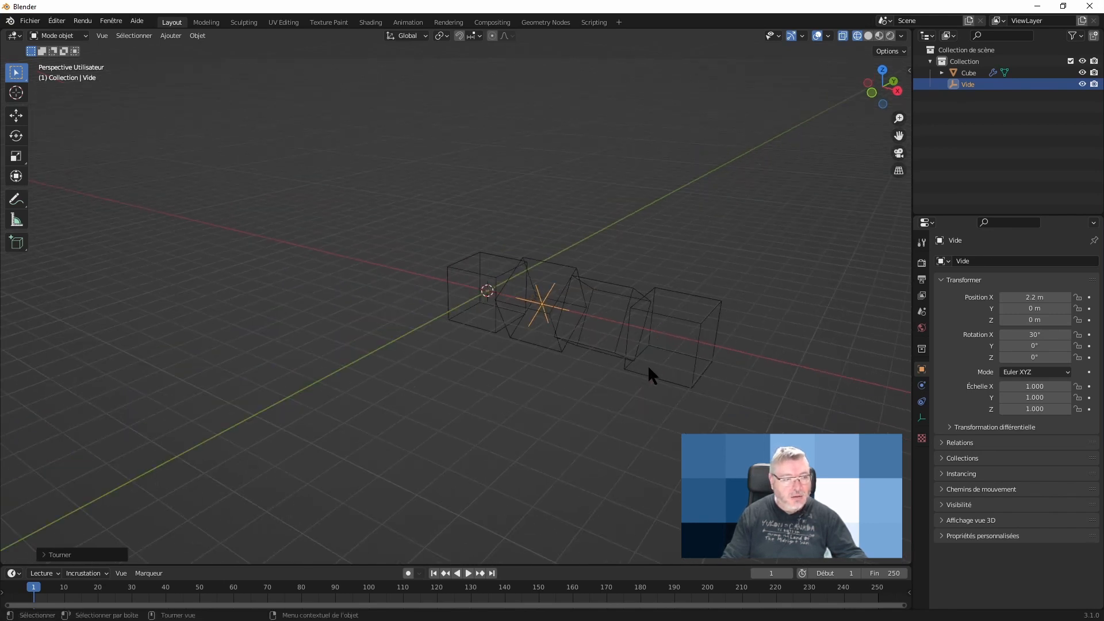
- Set the count of the cube's Array modifier to 7
{"action": "left_click", "coordinate": [461, 264]}
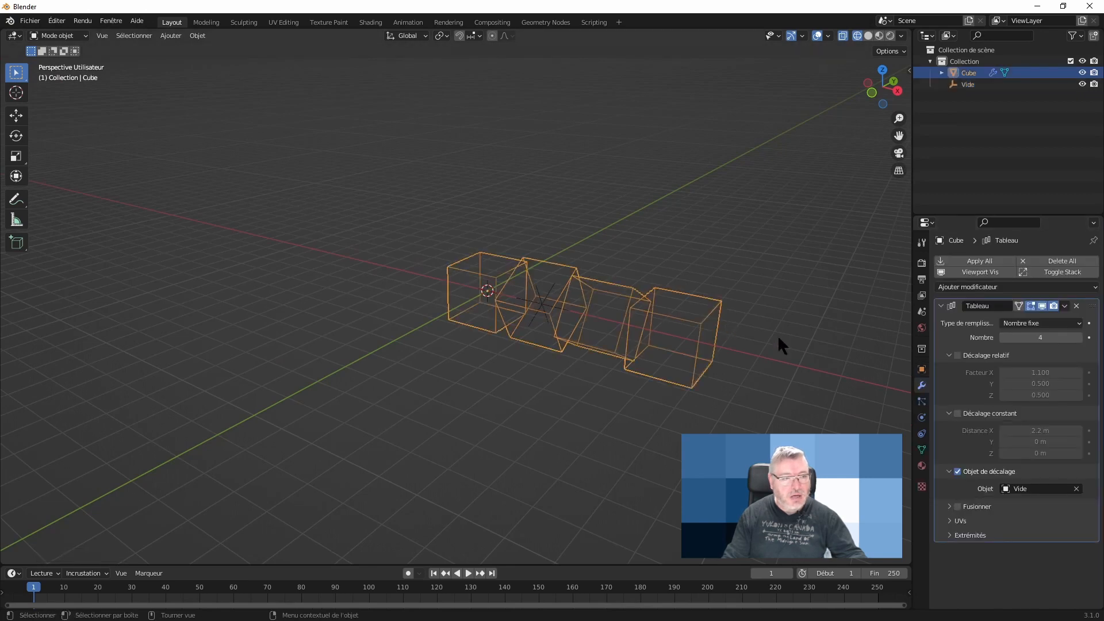
{"action": "left_click", "coordinate": [1079, 338]}
{"action": "left_click", "coordinate": [1079, 337]}
{"action": "left_click", "coordinate": [1079, 337]}
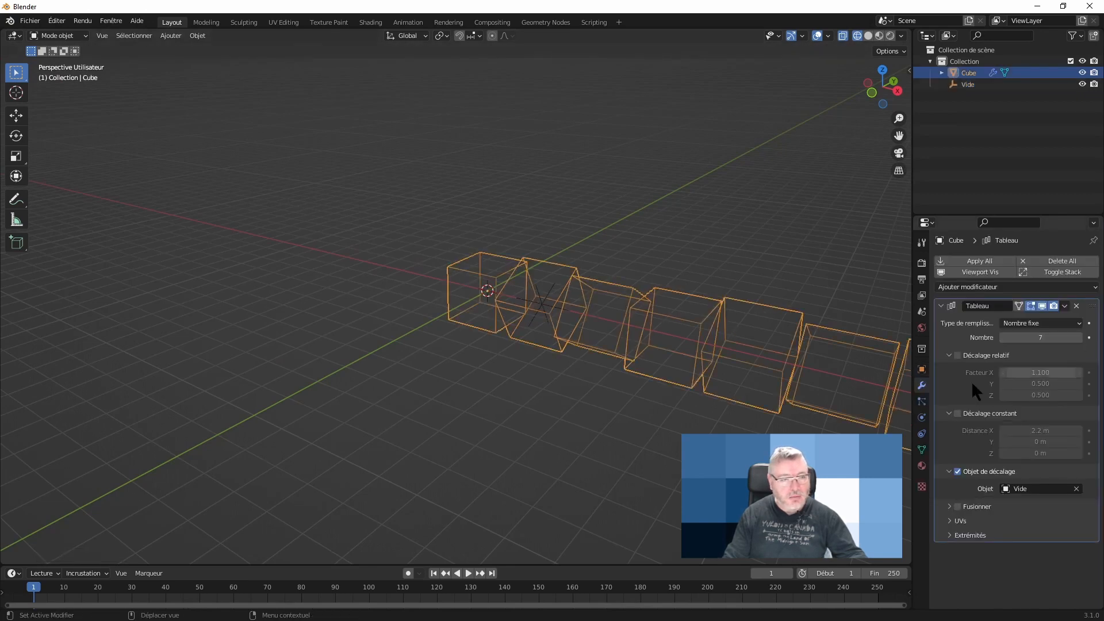
- Scale the empty Vide uniformly by 0.8
{"action": "middle_click_drag", "start_coordinate": [747, 410], "coordinate": [387, 224]}
{"action": "left_click", "coordinate": [383, 229]}
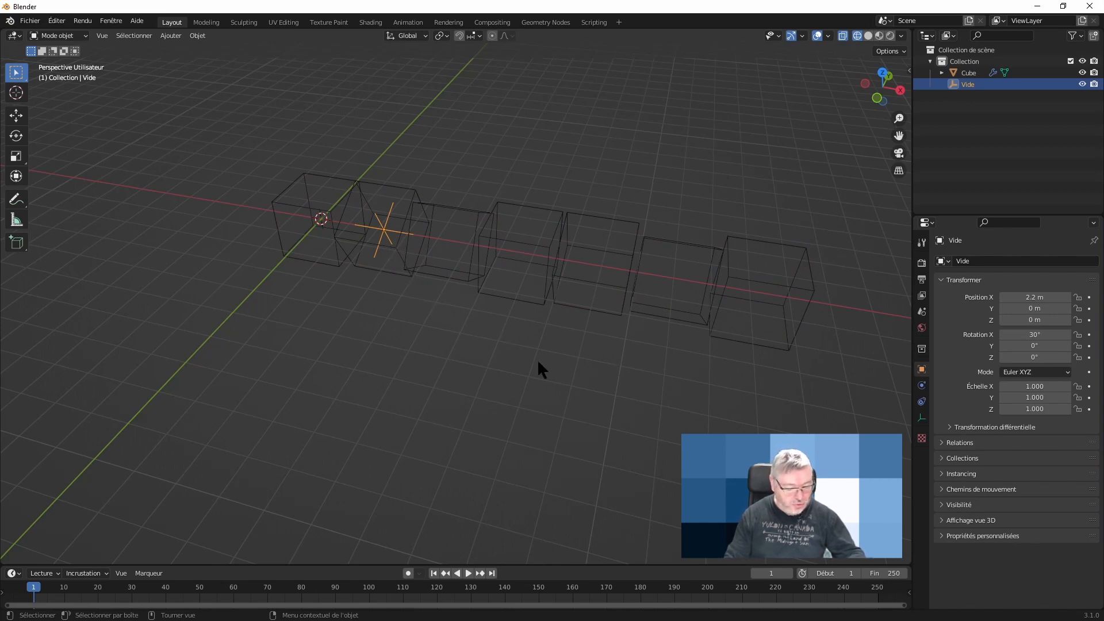
{"action": "type", "text": "s"}
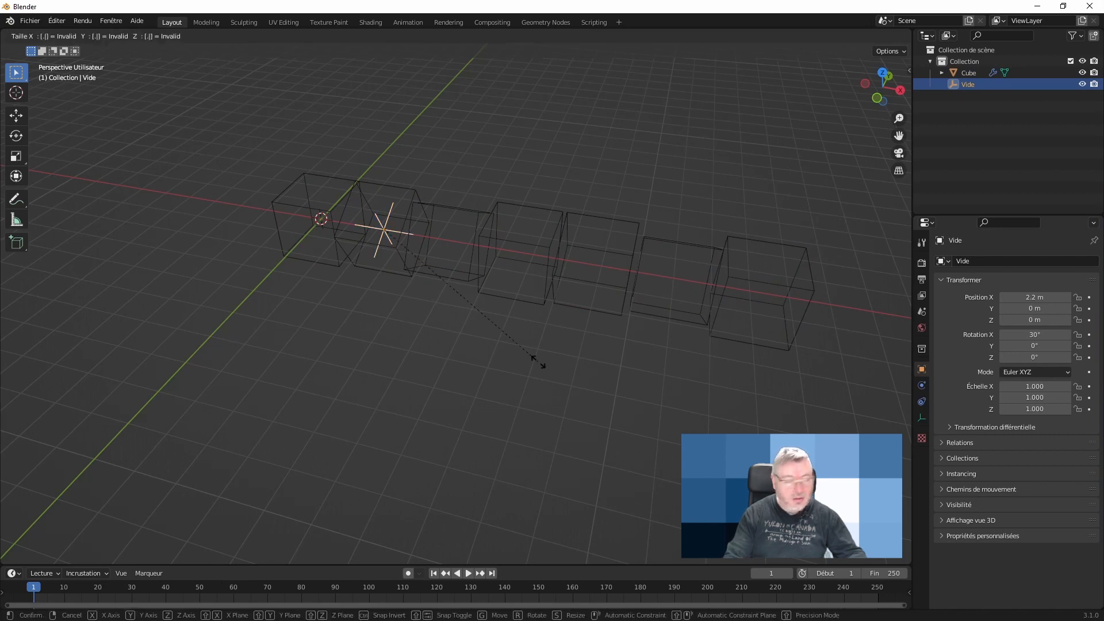
{"action": "type", "text": "0.8"}
{"action": "key", "text": "Return"}
- Switch the viewport to solid shading and inspect the row of rotated, shrinking cubes
{"action": "middle_click_drag", "start_coordinate": [539, 362], "coordinate": [371, 248]}
{"action": "left_click", "coordinate": [868, 35]}
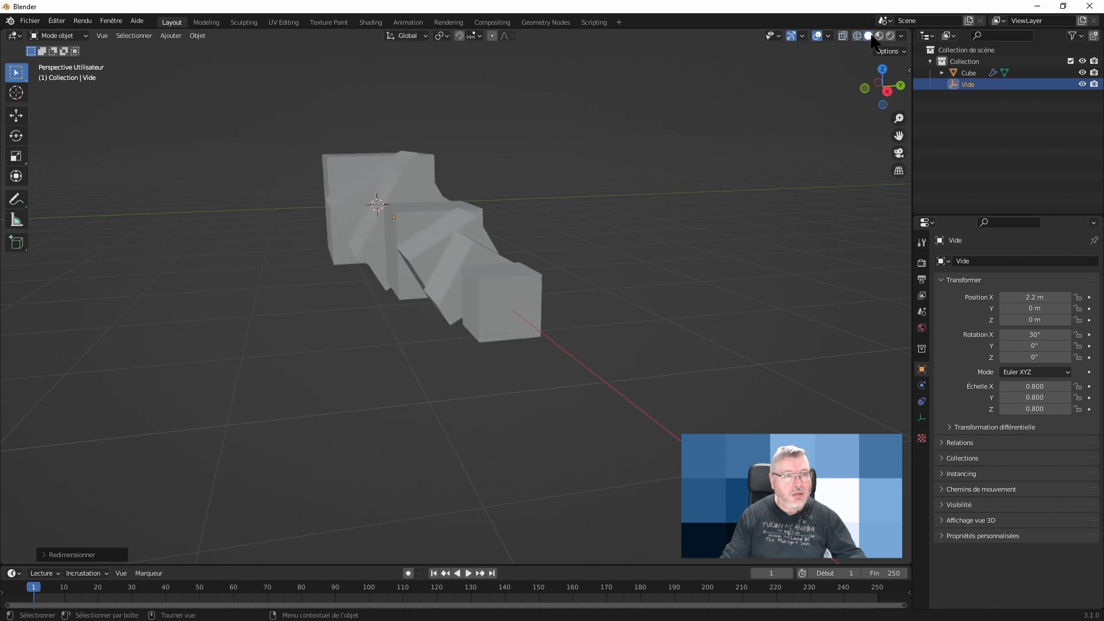
{"action": "scroll", "coordinate": [554, 312], "scroll_direction": "up", "scroll_amount": 4}
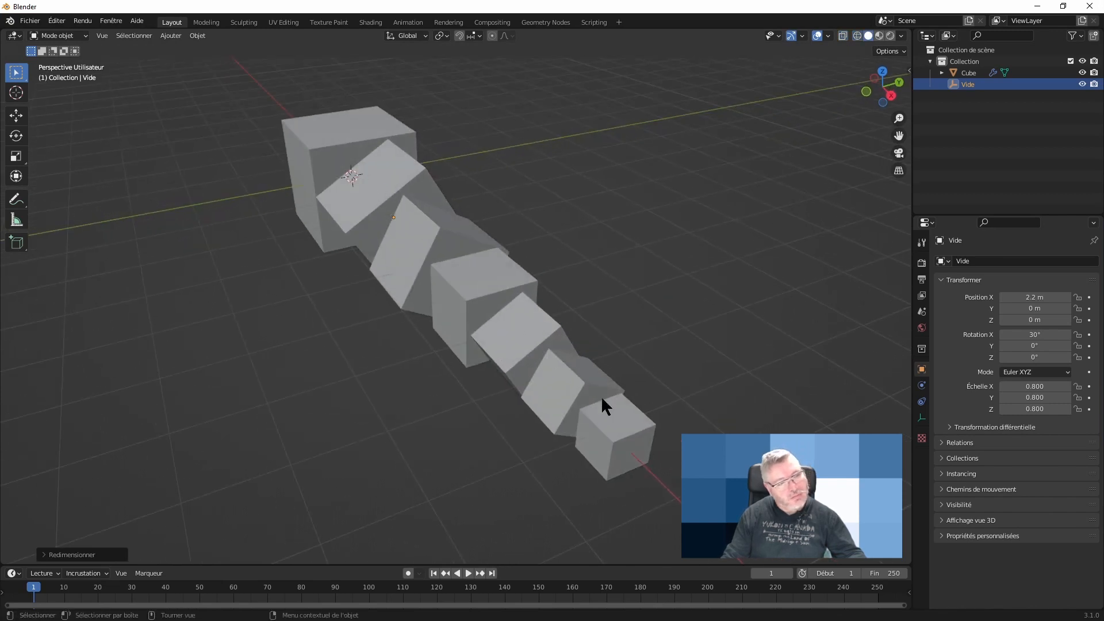
{"action": "middle_click_drag", "start_coordinate": [626, 429], "coordinate": [439, 264]}
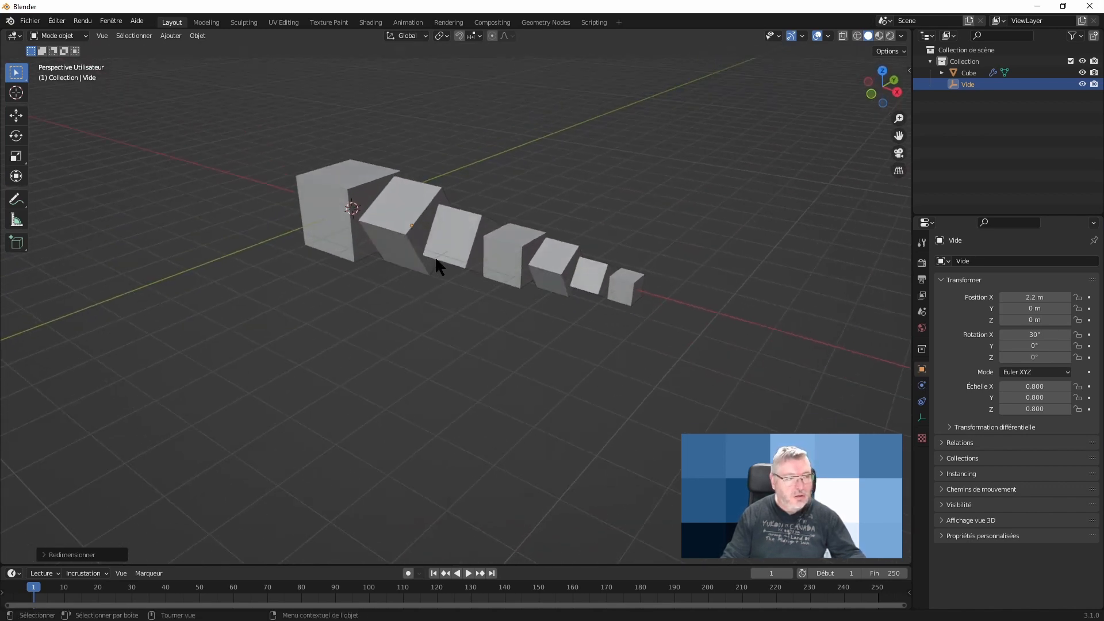
- Delete the arrayed cube and the empty Vide from the scene
{"action": "left_click", "coordinate": [570, 268]}
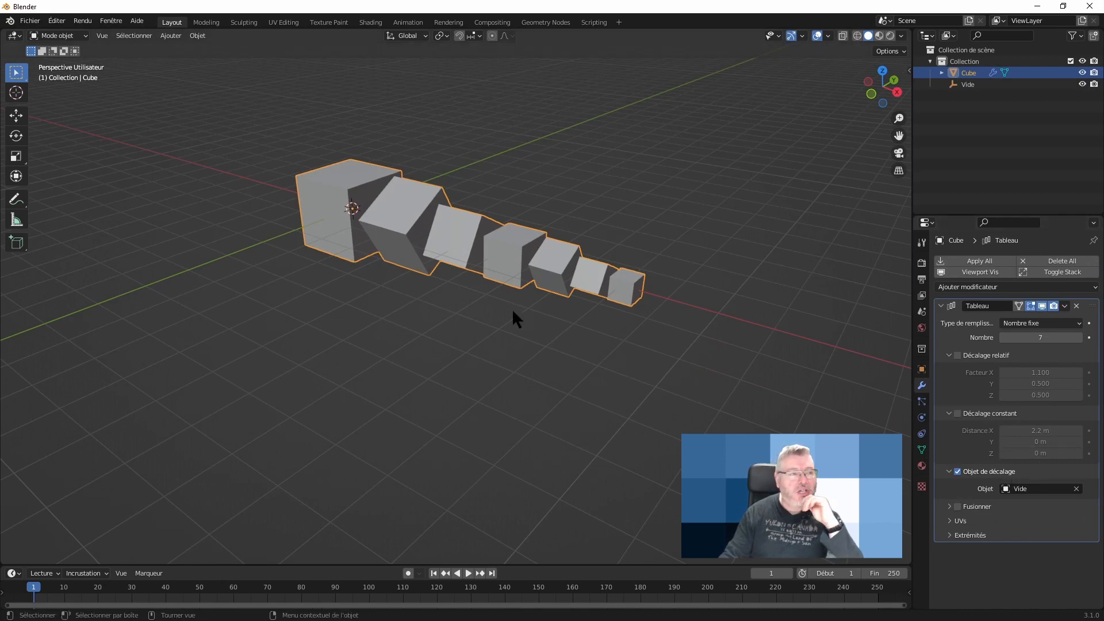
{"action": "middle_click_drag", "start_coordinate": [511, 308], "coordinate": [496, 327]}
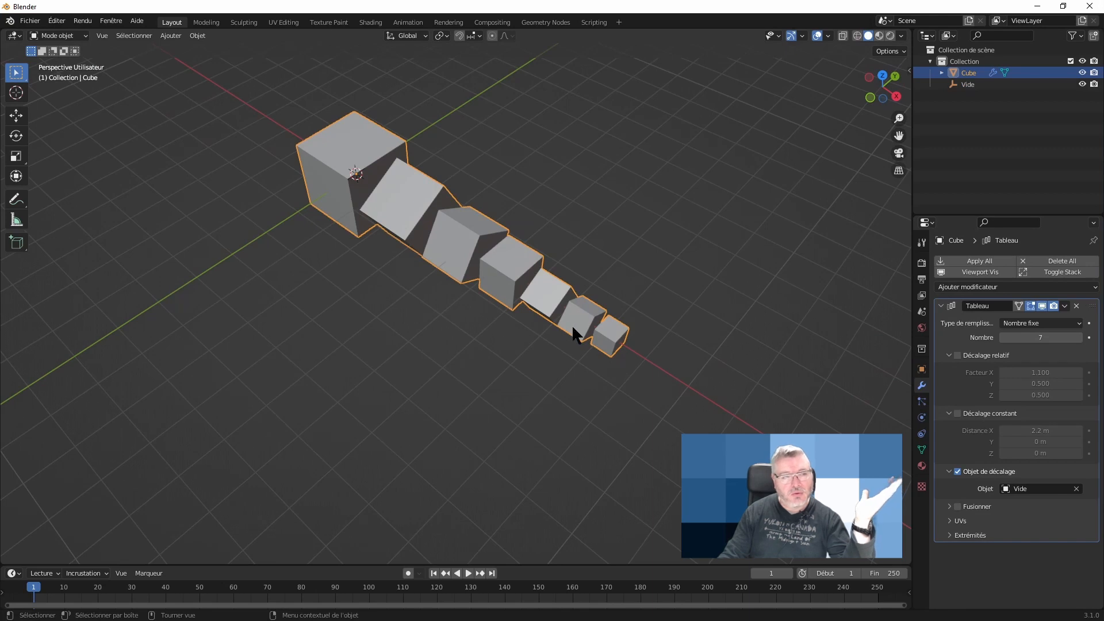
{"action": "left_click", "coordinate": [506, 347]}
{"action": "left_click", "coordinate": [396, 165]}
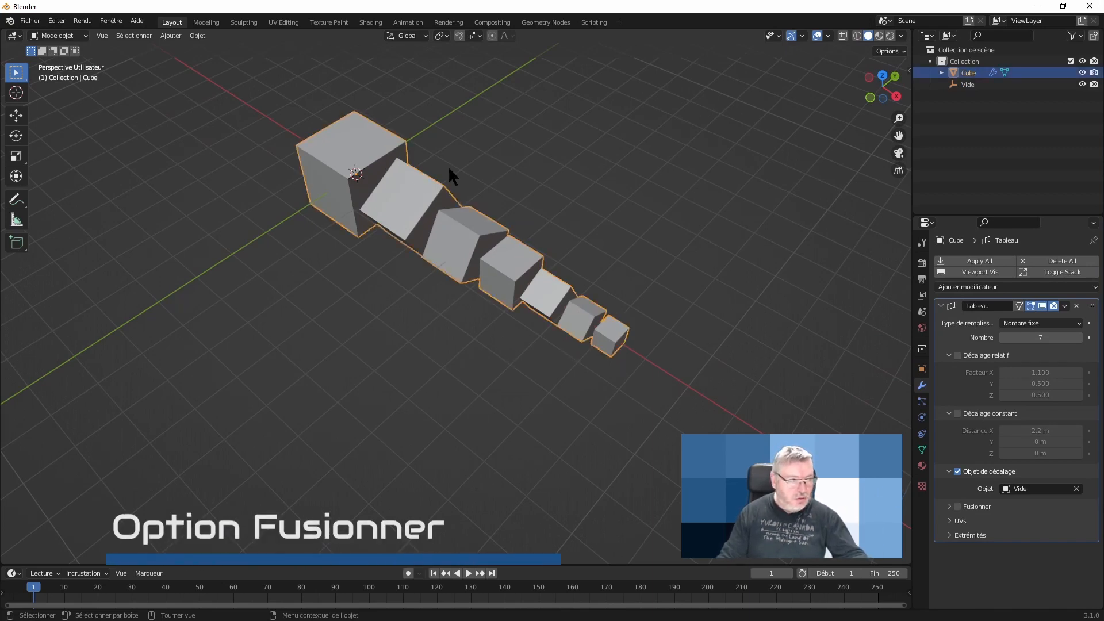
{"action": "key", "text": "Delete"}
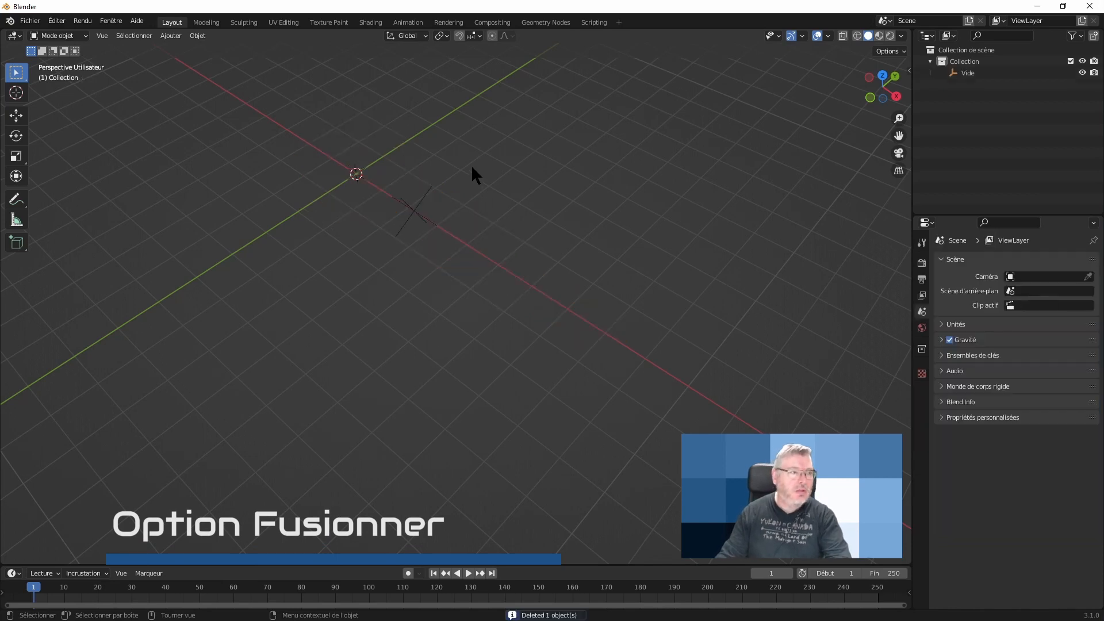
{"action": "left_click", "coordinate": [412, 196]}
{"action": "key", "text": "Delete"}
- Add a mesh cylinder at the world origin
{"action": "middle_click_drag", "start_coordinate": [475, 202], "coordinate": [518, 230]}
{"action": "key", "text": "shift+a"}
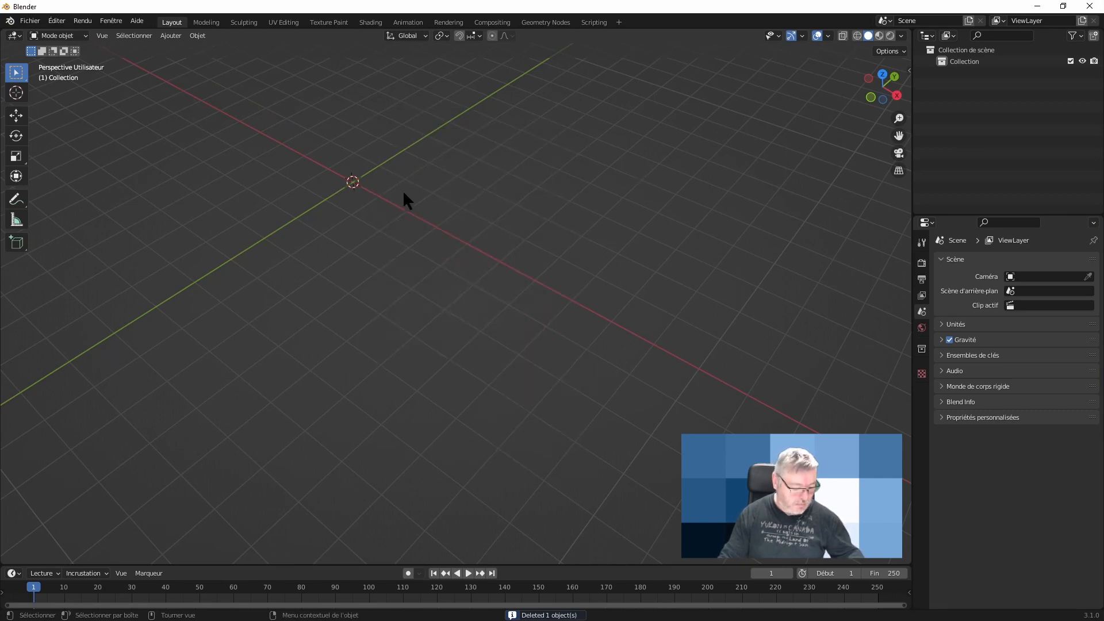
{"action": "key", "text": "shift+a"}
{"action": "mouse_move", "coordinate": [372, 84]}
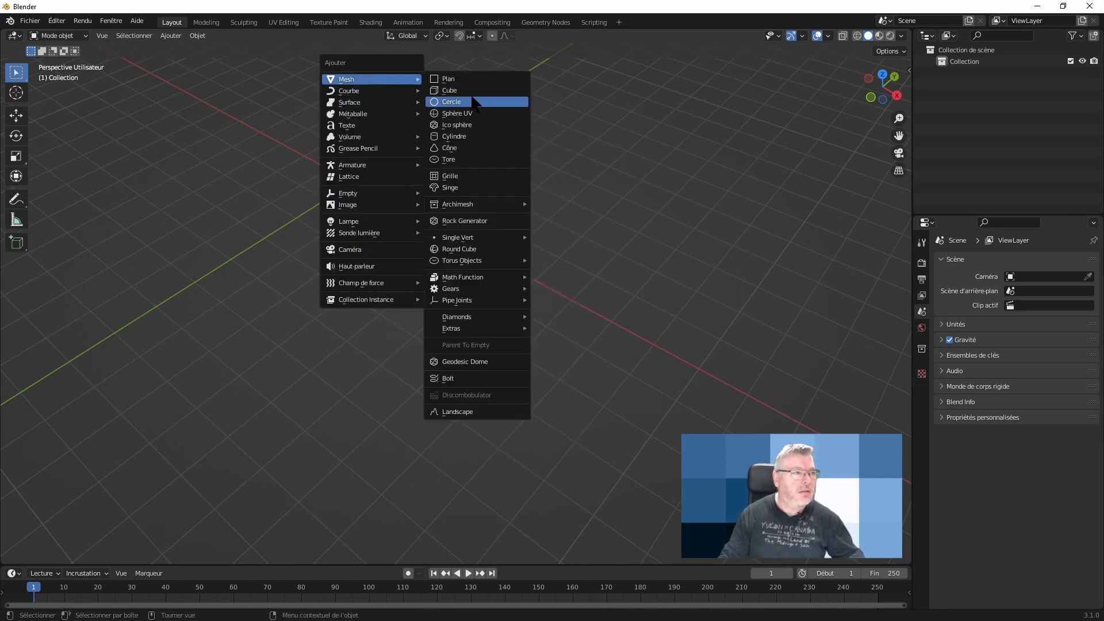
{"action": "left_click", "coordinate": [454, 136]}
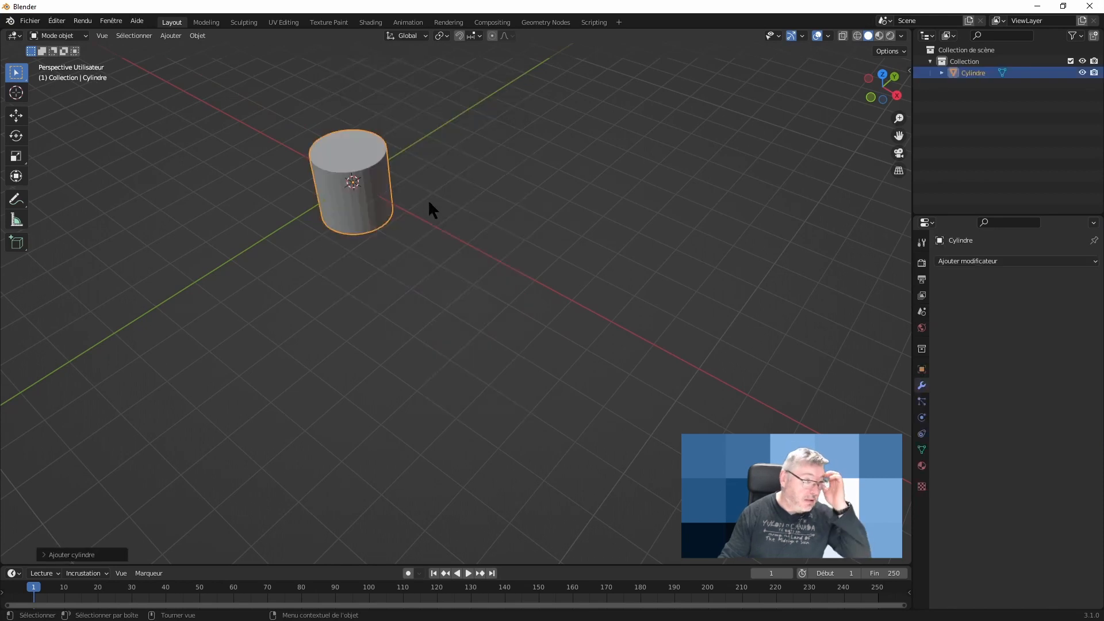
- Rotate the cylinder's mesh 90° about the Y axis in Edit Mode so it lies along X, and return to Object Mode
{"action": "middle_click_drag", "start_coordinate": [428, 199], "coordinate": [464, 248]}
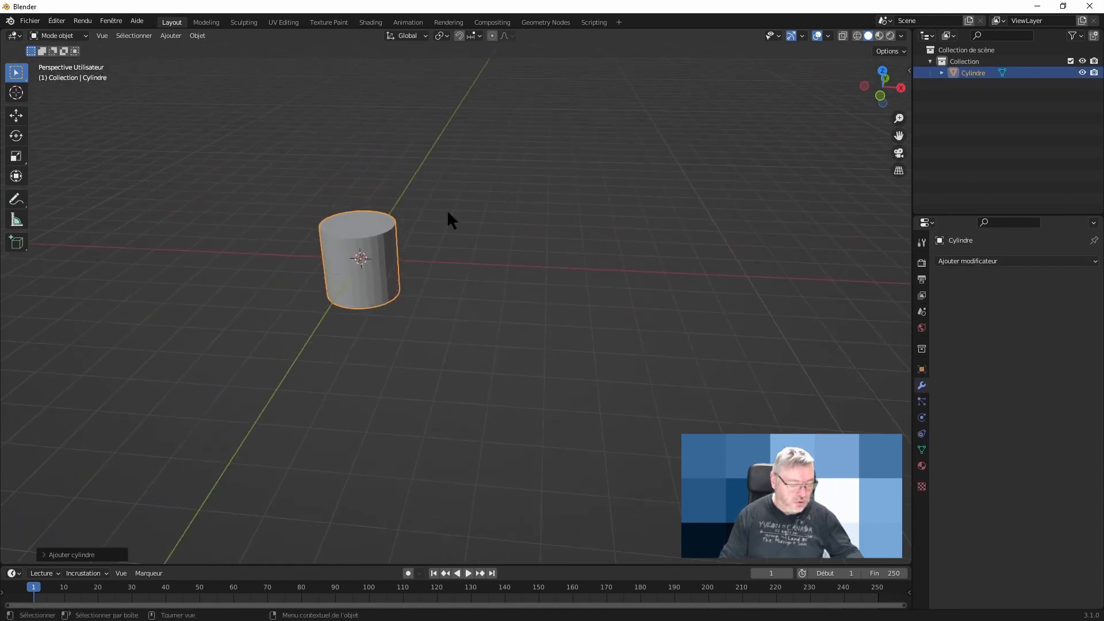
{"action": "key", "text": "Tab"}
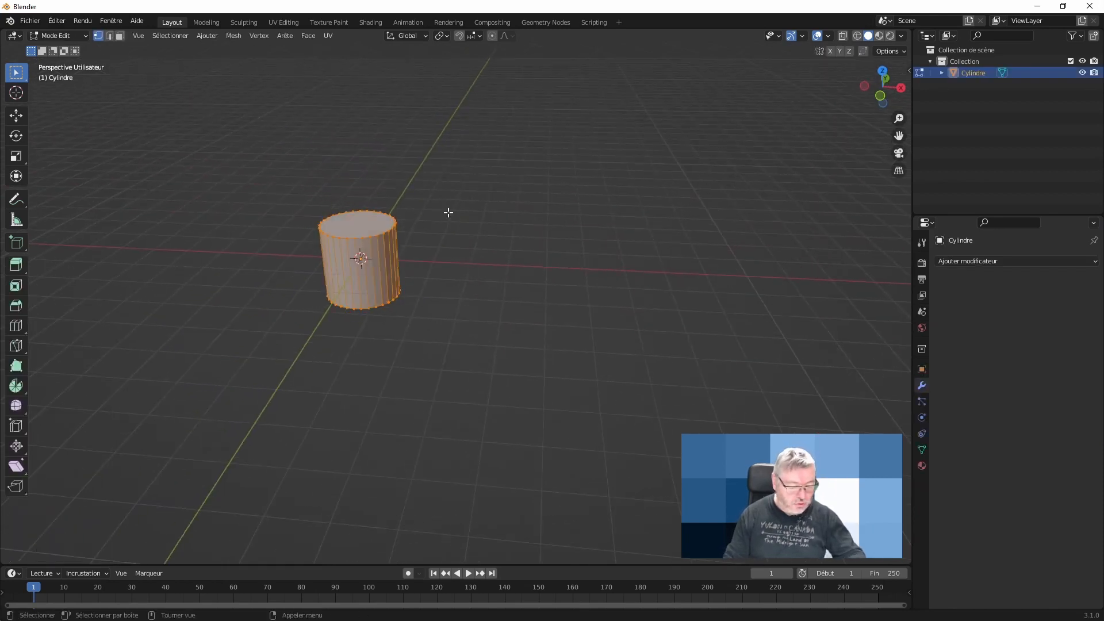
{"action": "type", "text": "r"}
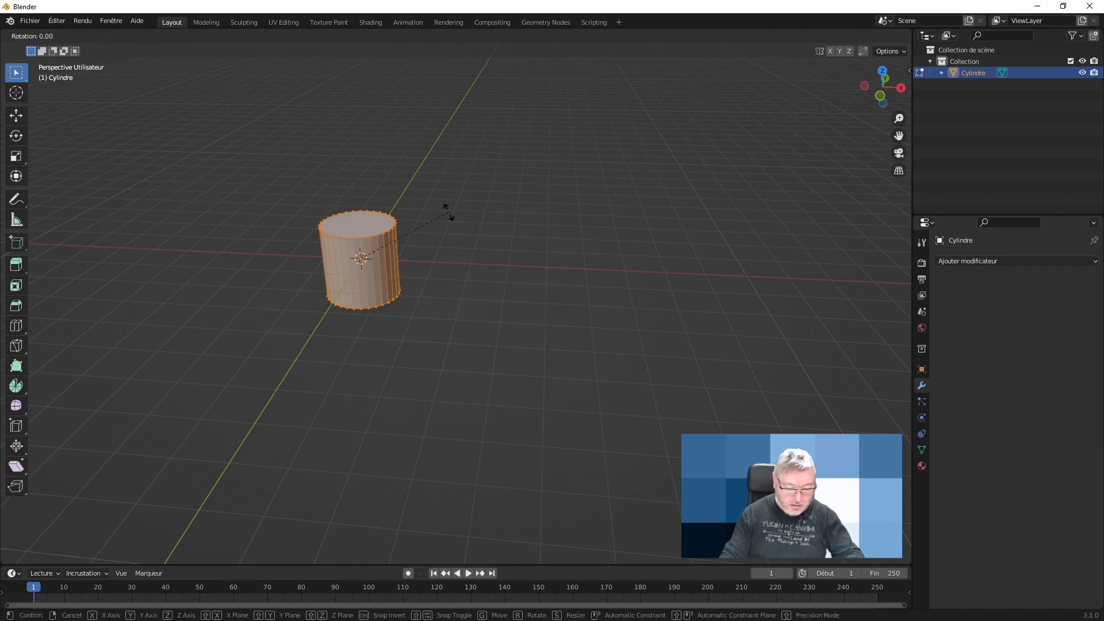
{"action": "type", "text": "y90"}
{"action": "key", "text": "Return"}
{"action": "key", "text": "Tab"}
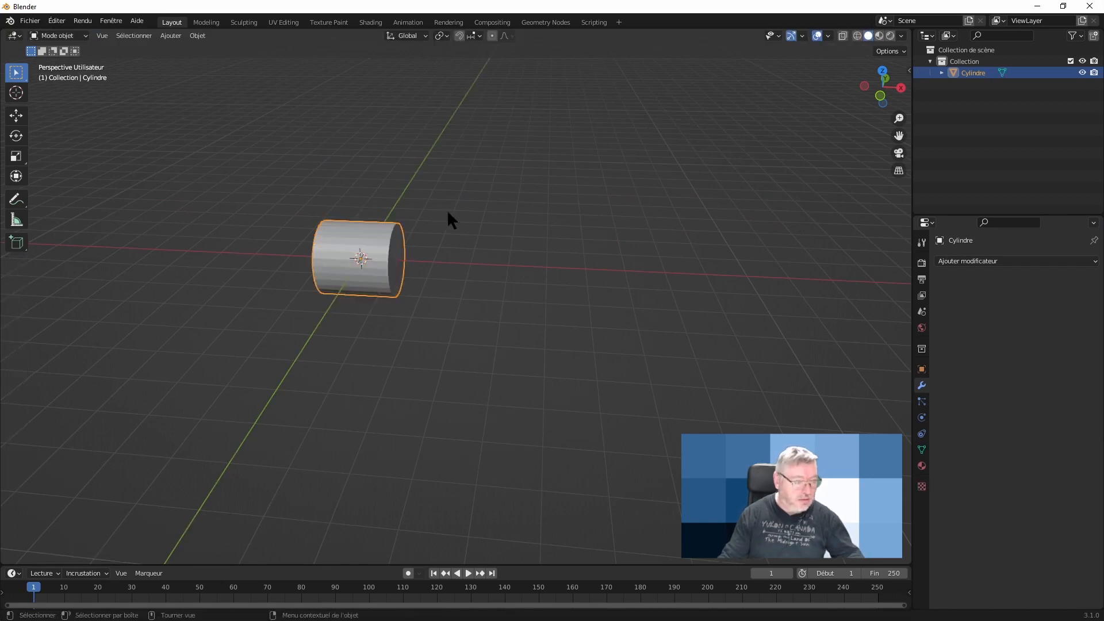
- Add a Tableau modifier to the cylinder and set its Nombre to 4
{"action": "middle_click_drag", "start_coordinate": [449, 214], "coordinate": [420, 268]}
{"action": "scroll", "coordinate": [419, 268], "scroll_direction": "up", "scroll_amount": 2}
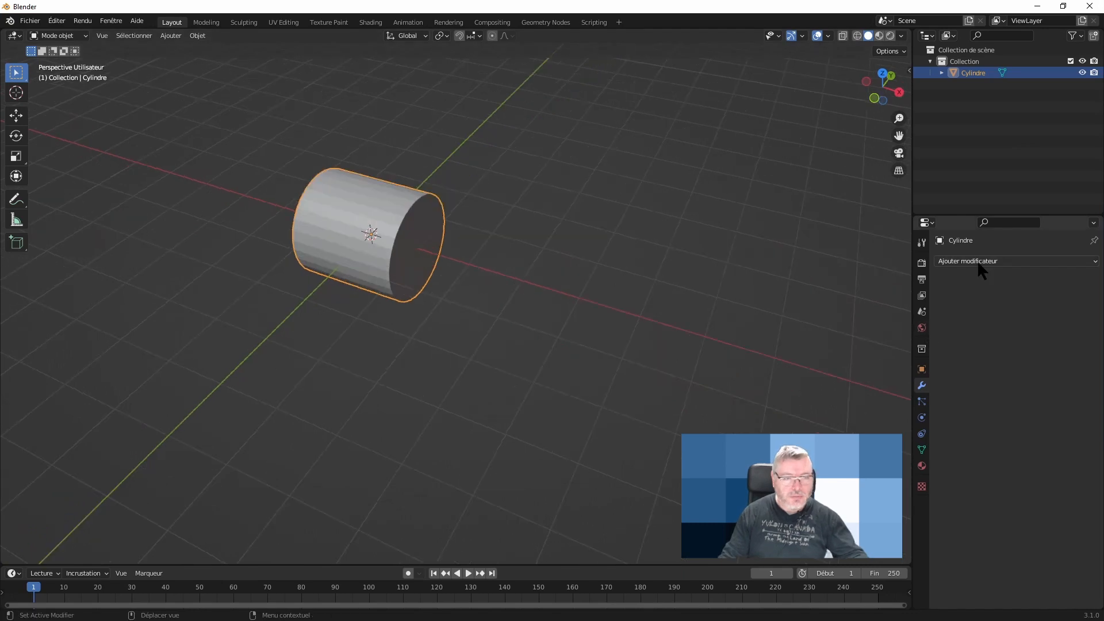
{"action": "left_click", "coordinate": [981, 261]}
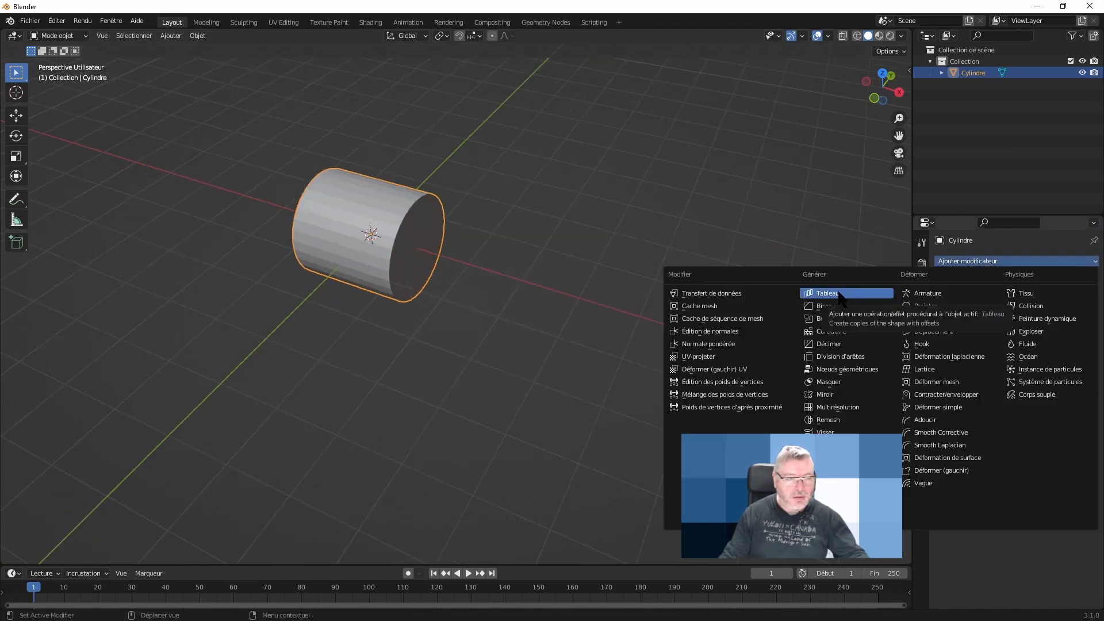
{"action": "left_click", "coordinate": [837, 293]}
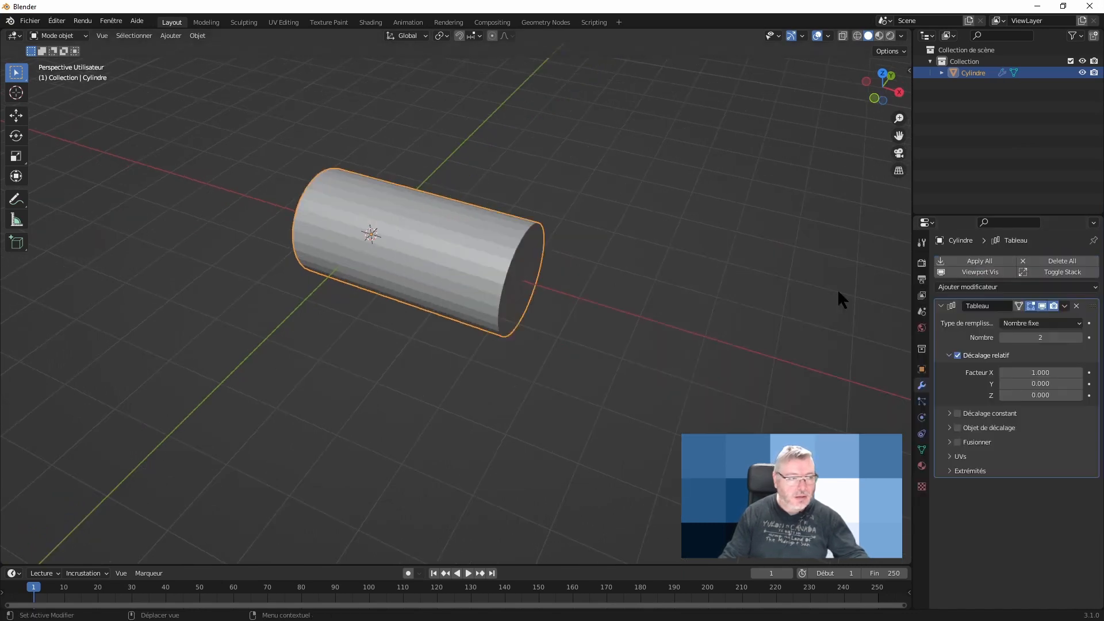
{"action": "left_click", "coordinate": [1078, 337]}
{"action": "left_click", "coordinate": [1079, 337]}
{"action": "scroll", "coordinate": [768, 338], "scroll_direction": "down", "scroll_amount": 1}
{"action": "middle_click_drag", "start_coordinate": [768, 337], "coordinate": [705, 305]}
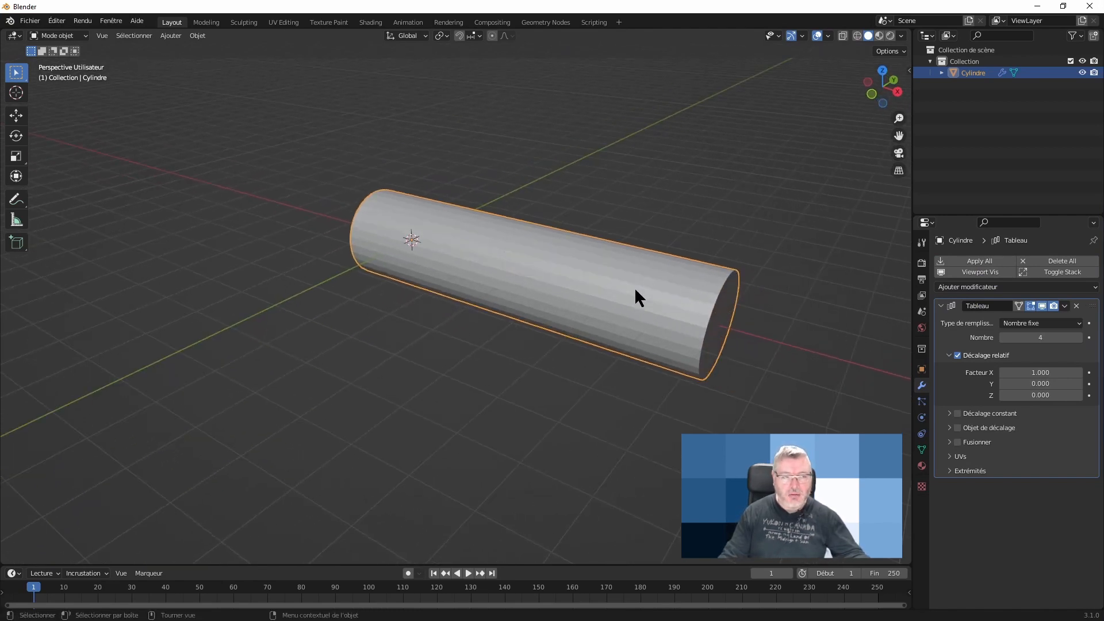
- Apply smooth shading (Ombrage lissé) to the arrayed cylinder and enable Fusionner in its Tableau modifier
{"action": "middle_click_drag", "start_coordinate": [510, 255], "coordinate": [490, 255]}
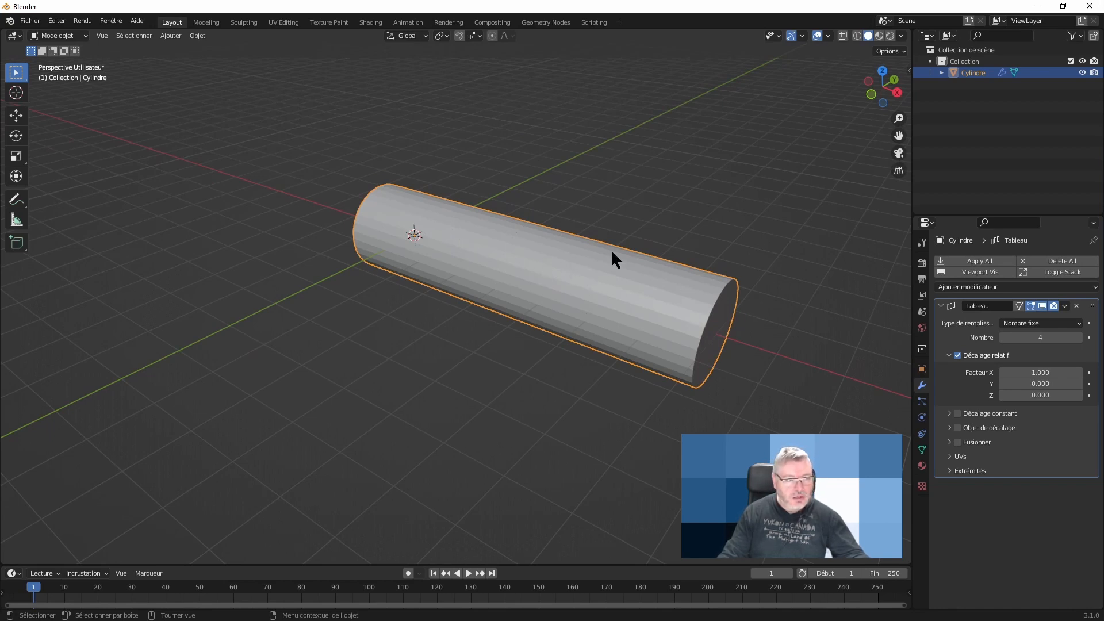
{"action": "right_click", "coordinate": [578, 278]}
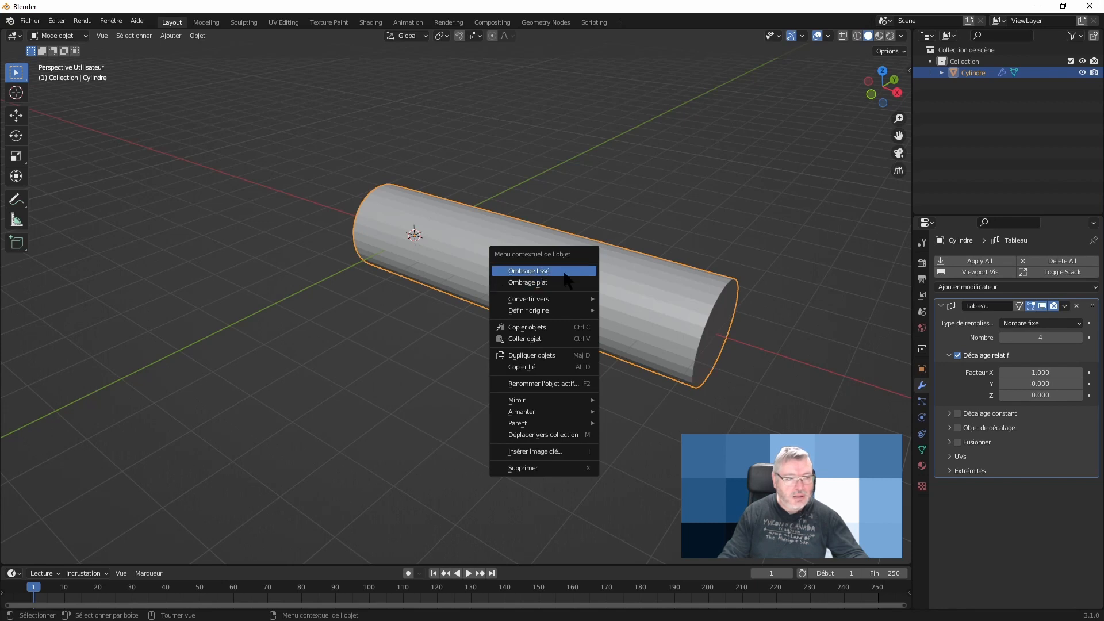
{"action": "left_click", "coordinate": [564, 272]}
{"action": "mouse_move", "coordinate": [500, 243]}
{"action": "middle_mouse_down"}
{"action": "mouse_move", "coordinate": [505, 257]}
{"action": "mouse_move", "coordinate": [495, 241]}
{"action": "middle_mouse_up"}
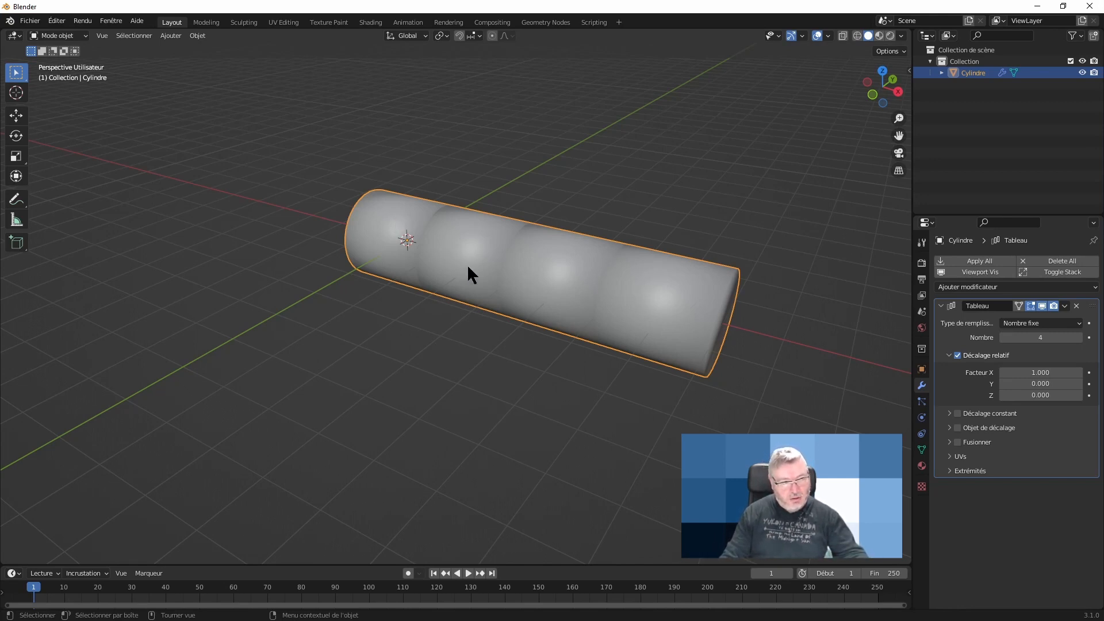
{"action": "left_click", "coordinate": [950, 442]}
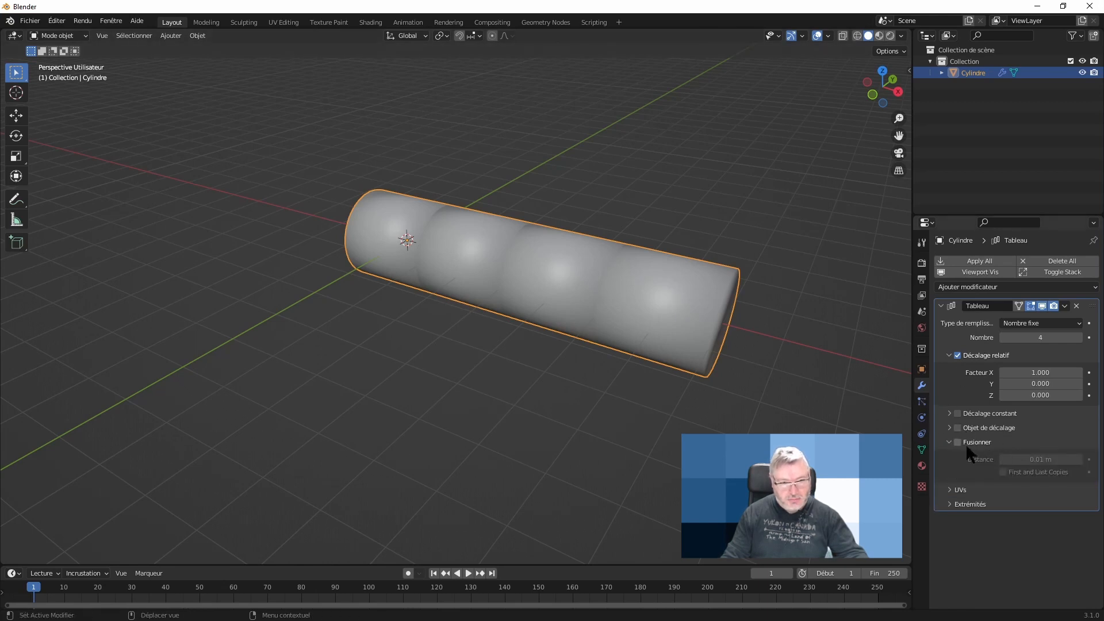
{"action": "left_click", "coordinate": [958, 442]}
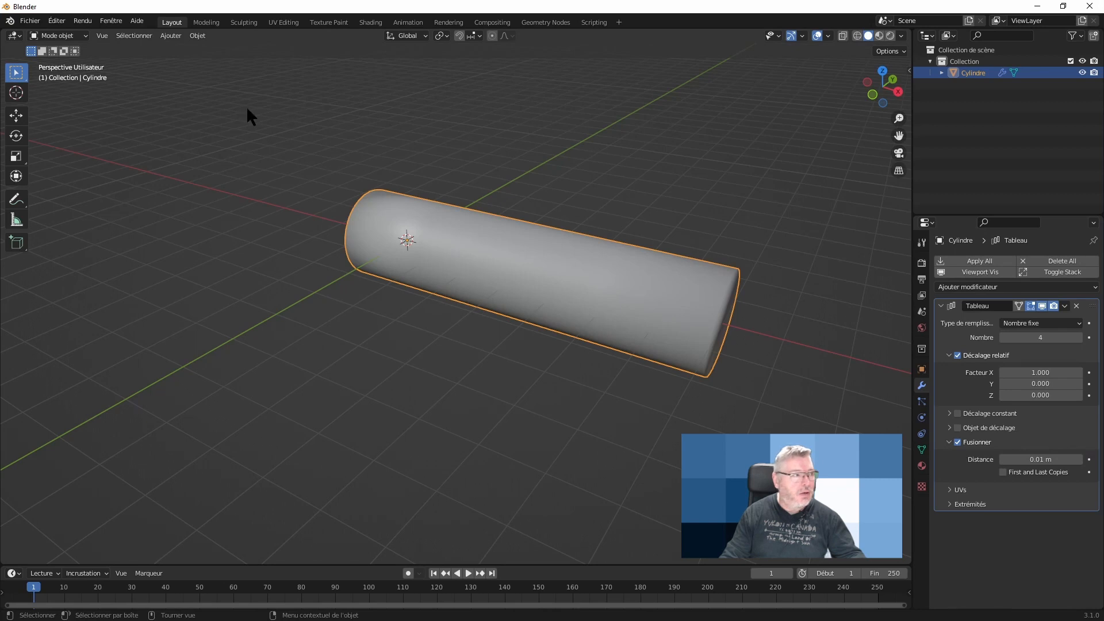
- Switch Fusionner off and on again in Edit Mode to compare the joins between copies, and inspect the cylinder in Object Mode
{"action": "key", "text": "Tab"}
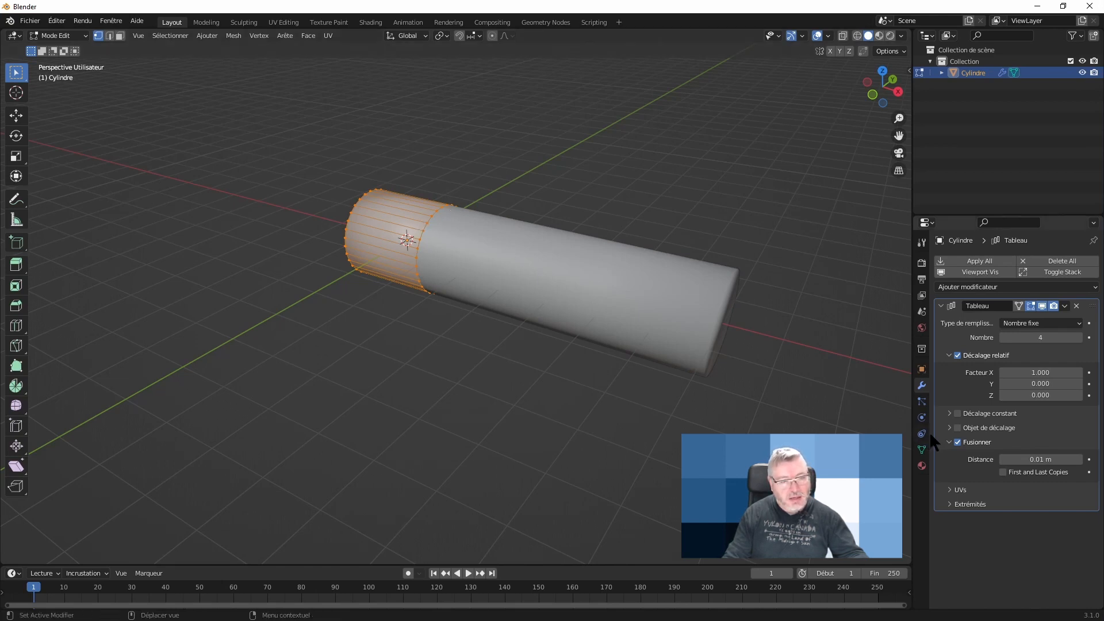
{"action": "left_click", "coordinate": [958, 443]}
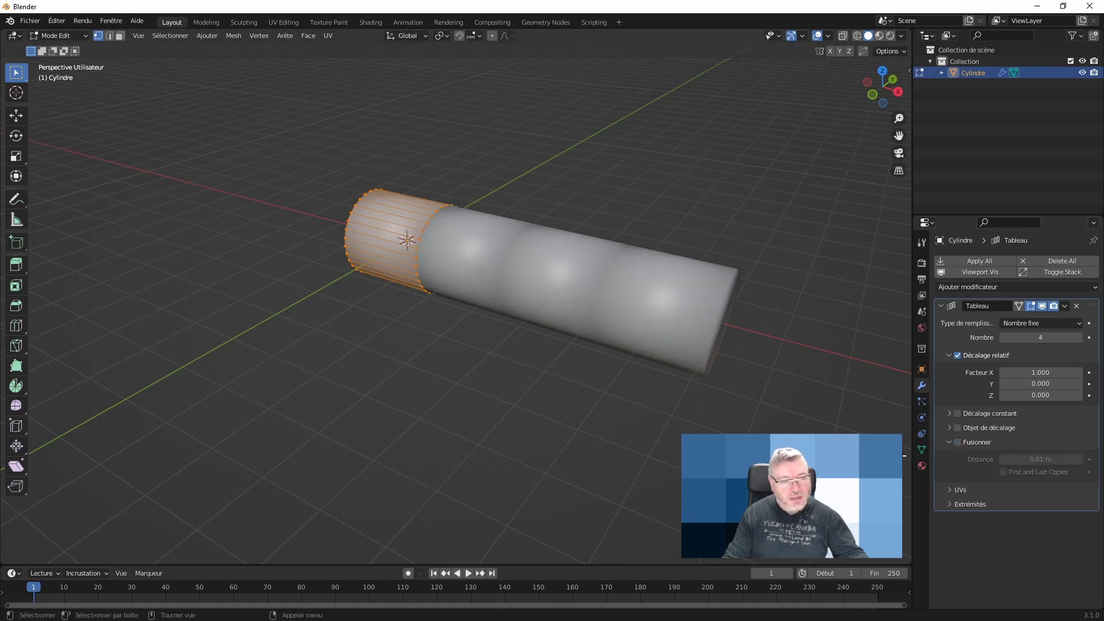
{"action": "left_click", "coordinate": [958, 442]}
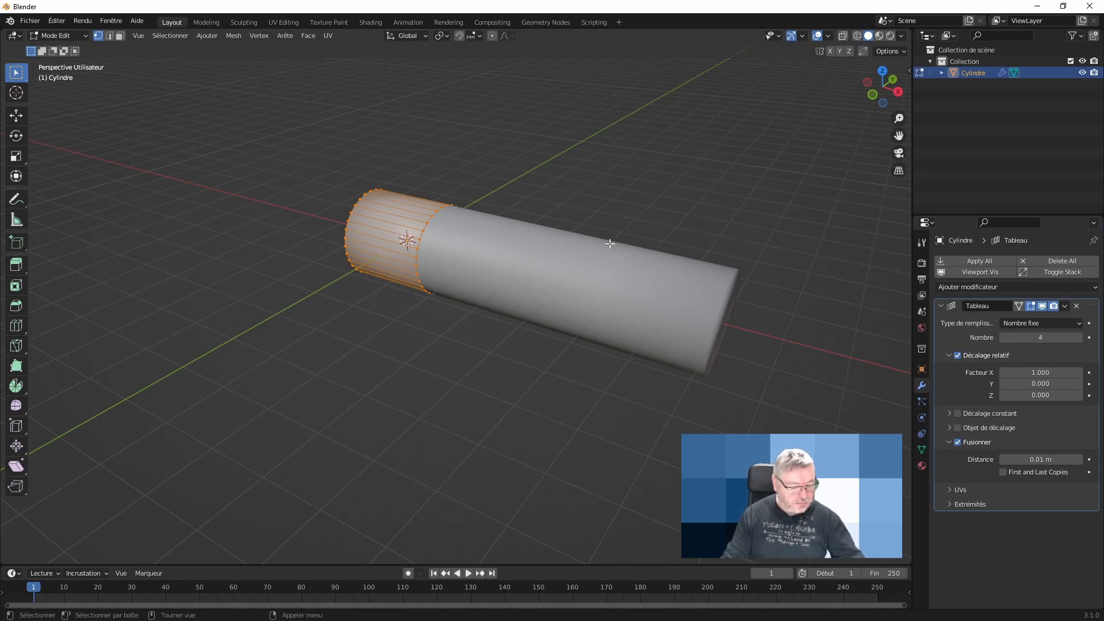
{"action": "key", "text": "Tab"}
{"action": "middle_click_drag", "start_coordinate": [609, 236], "coordinate": [530, 238]}
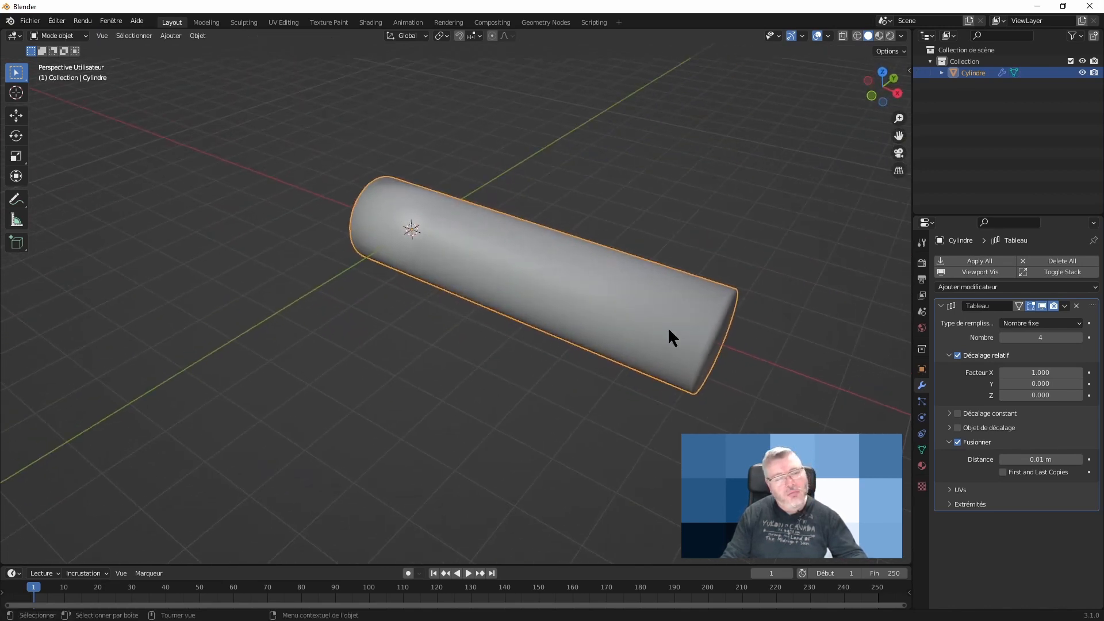
{"action": "middle_click_drag", "start_coordinate": [613, 299], "coordinate": [575, 258]}
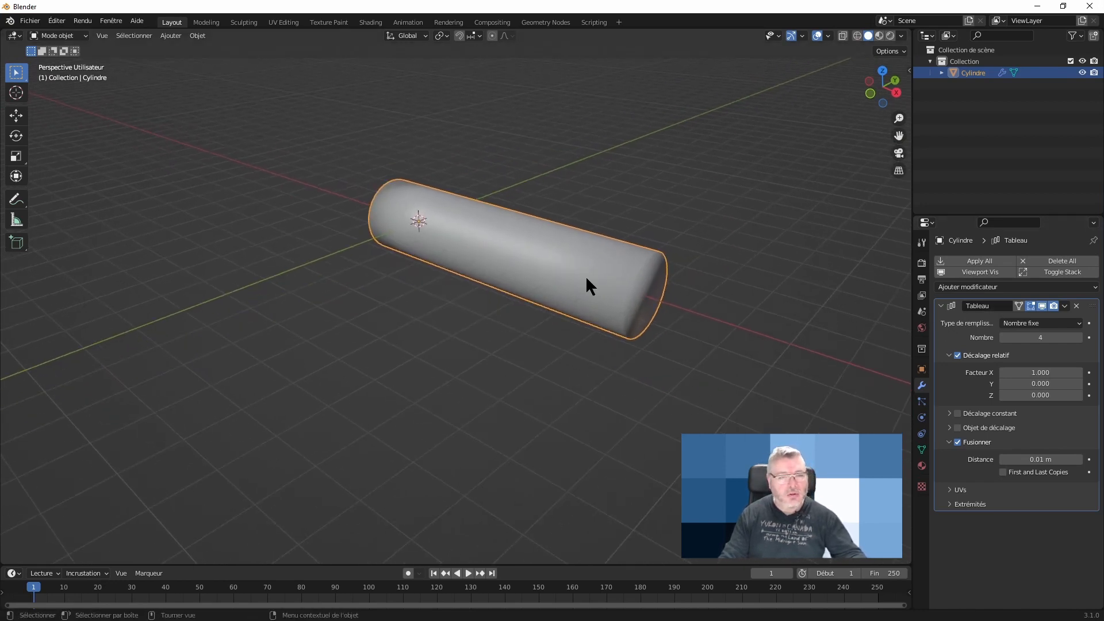
{"action": "middle_click_drag", "start_coordinate": [509, 249], "coordinate": [500, 256]}
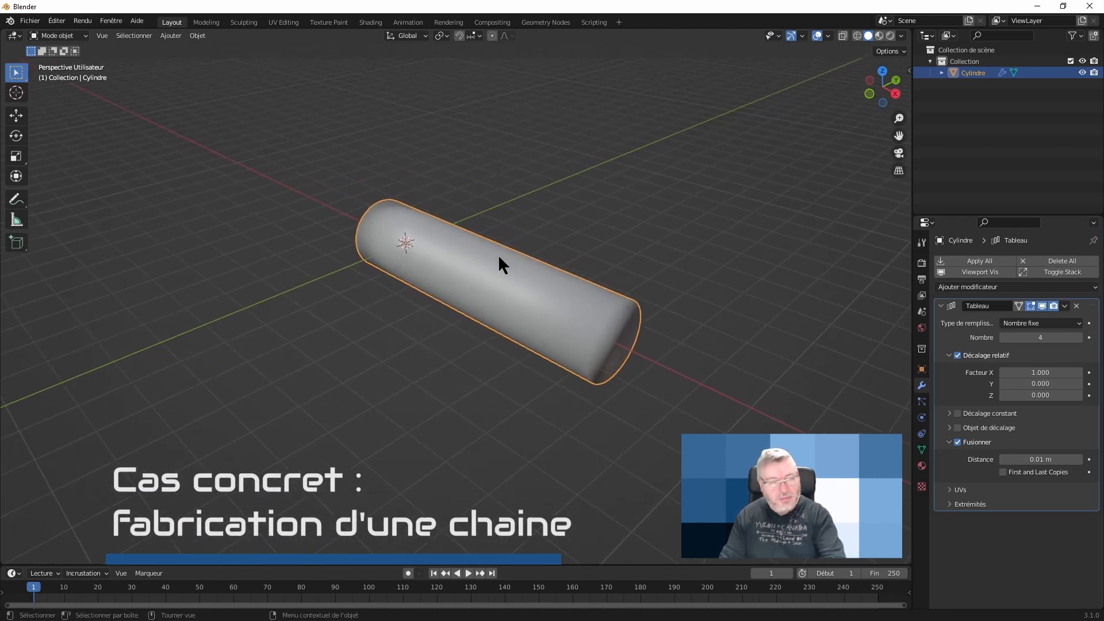
- Delete the arrayed cylinder and add a mesh torus at the world origin
{"action": "key", "text": "Delete"}
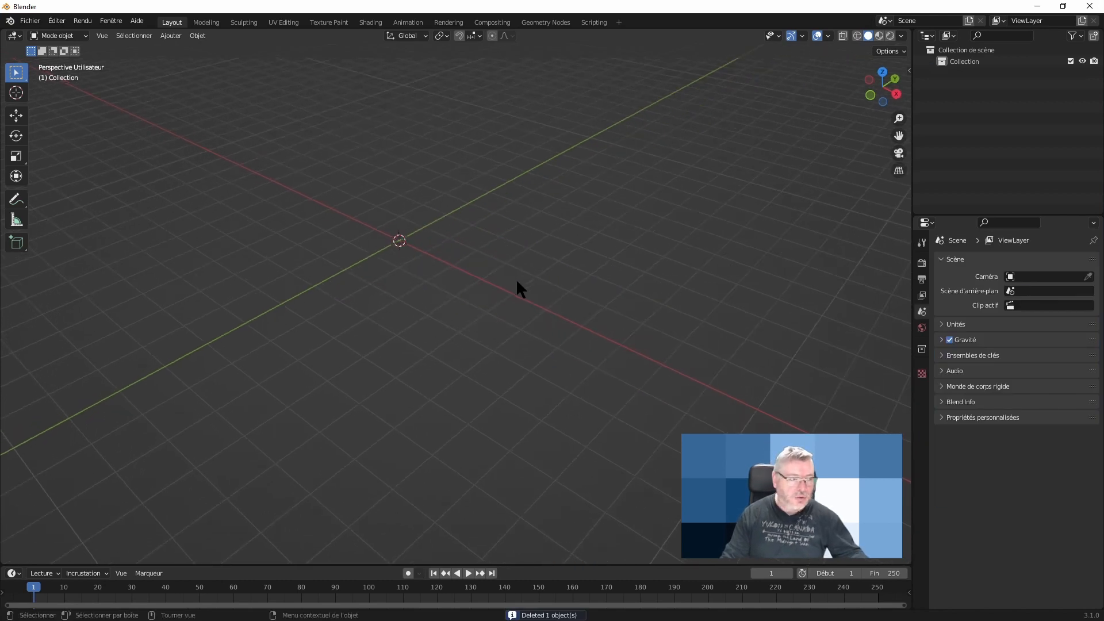
{"action": "key", "text": "shift+a"}
{"action": "mouse_move", "coordinate": [377, 265]}
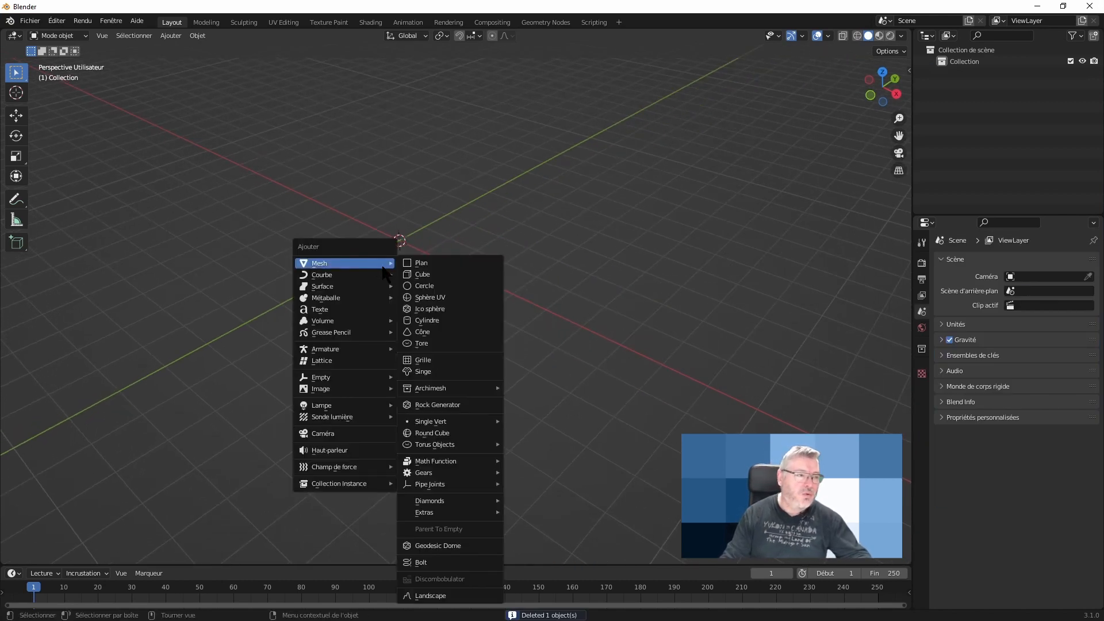
{"action": "left_click", "coordinate": [441, 346]}
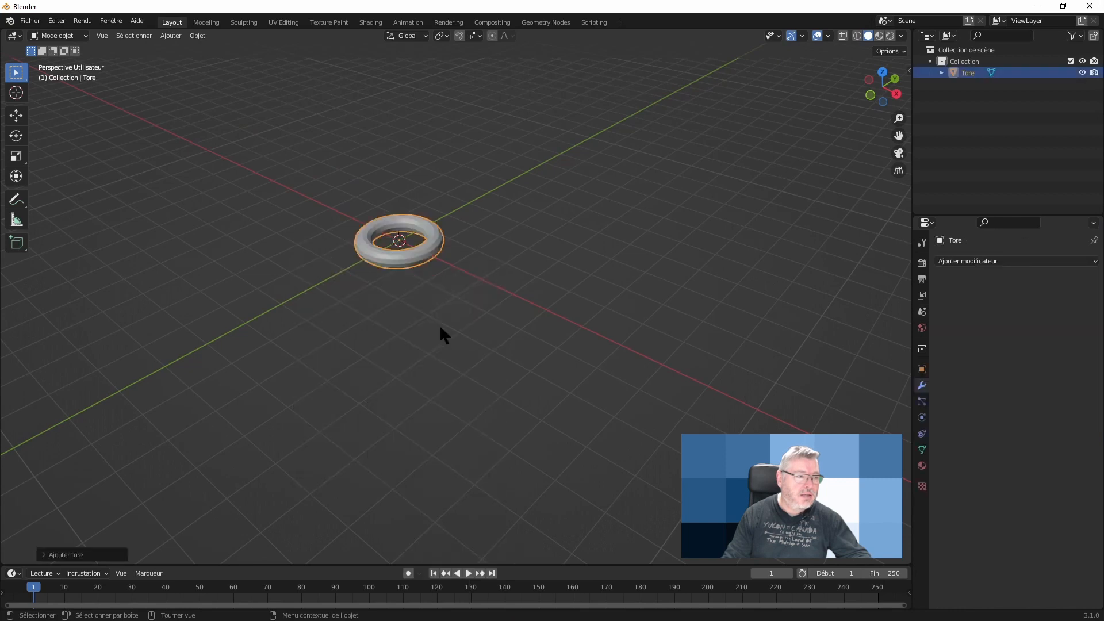
- Add a Tableau modifier to the torus
{"action": "scroll", "coordinate": [400, 235], "scroll_direction": "up", "scroll_amount": 1}
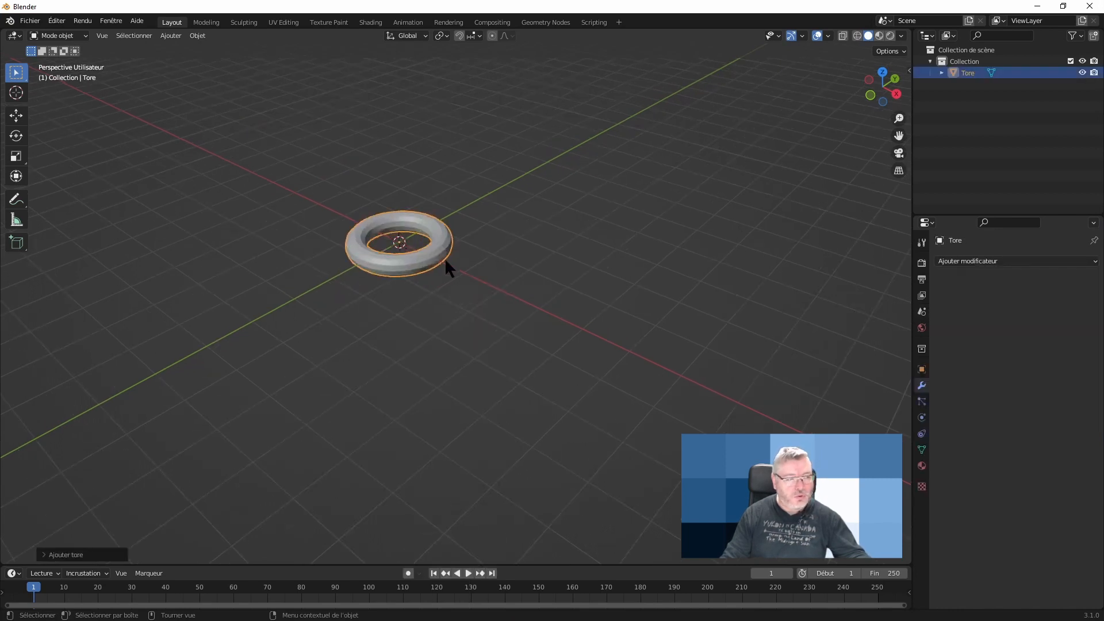
{"action": "scroll", "coordinate": [451, 263], "scroll_direction": "down", "scroll_amount": 1}
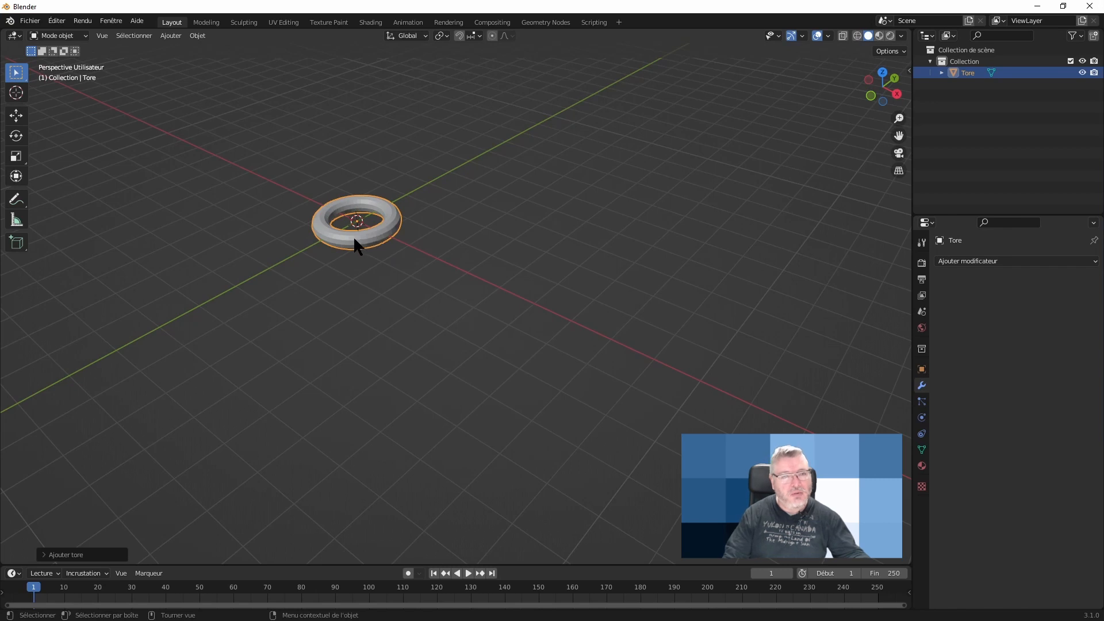
{"action": "middle_click_drag", "start_coordinate": [372, 239], "coordinate": [374, 243]}
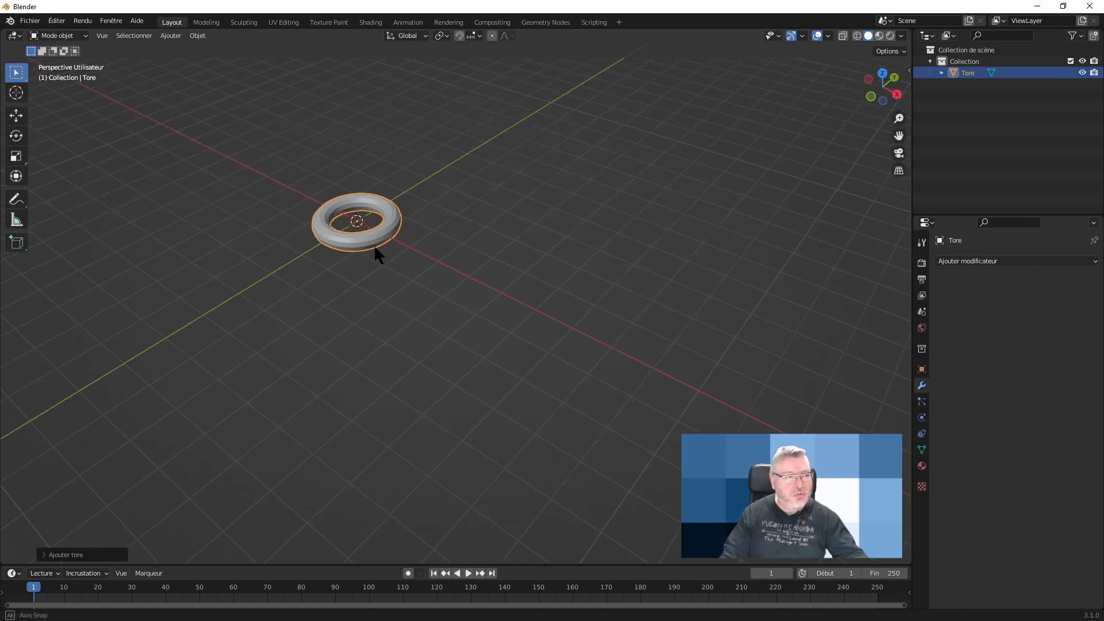
{"action": "left_click", "coordinate": [967, 262]}
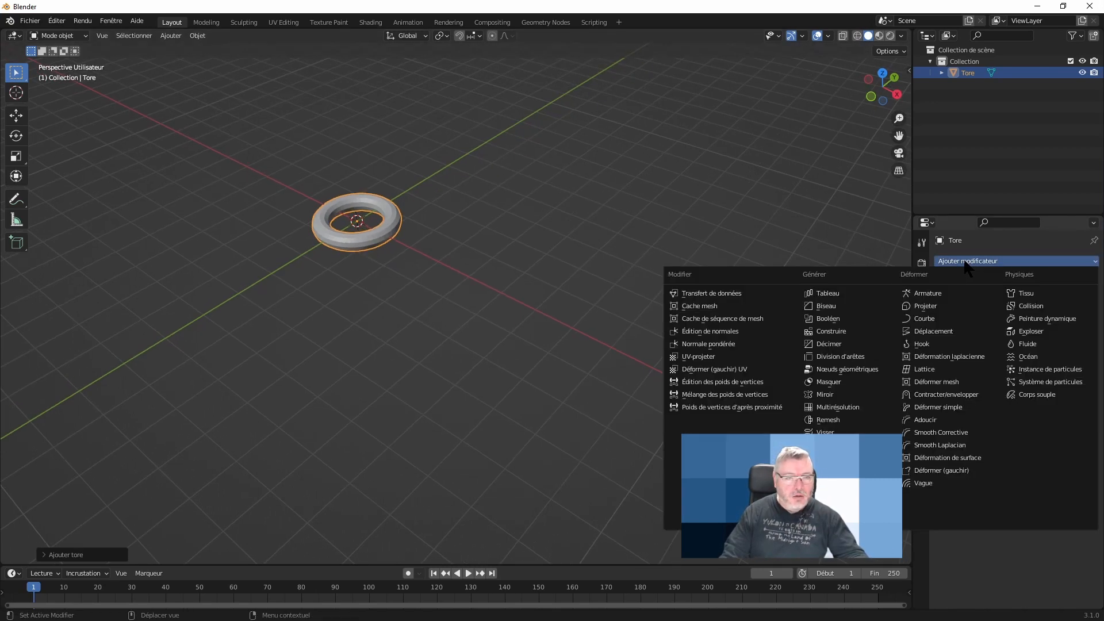
{"action": "left_click", "coordinate": [835, 296]}
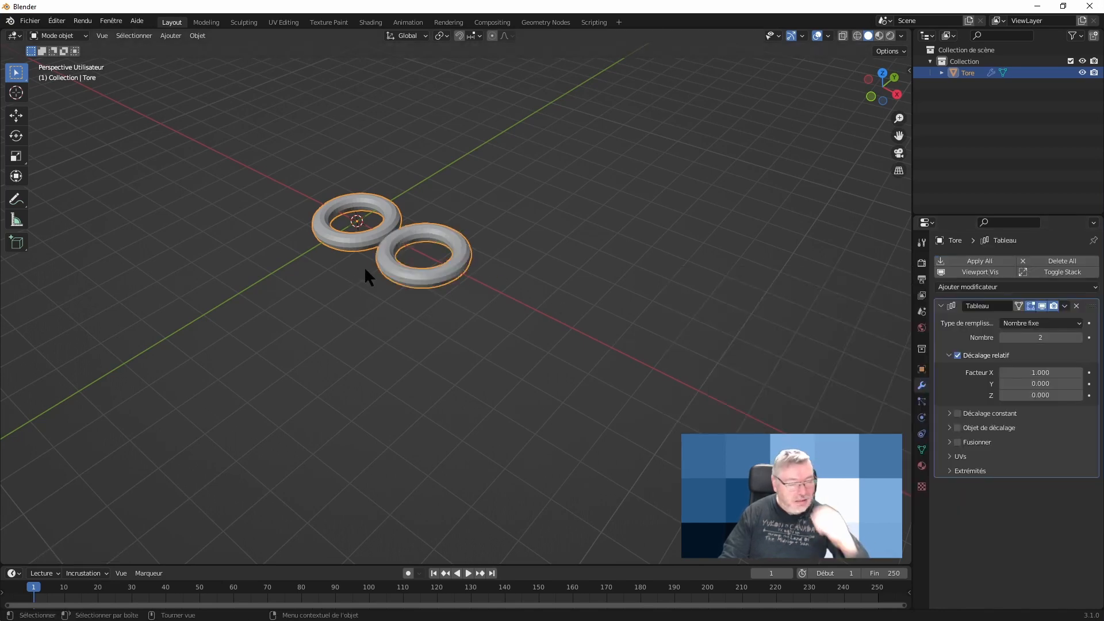
- Set the torus array's Décalage relatif Facteur X to 0.5 and its Nombre to 8
{"action": "middle_click_drag", "start_coordinate": [485, 279], "coordinate": [517, 291]}
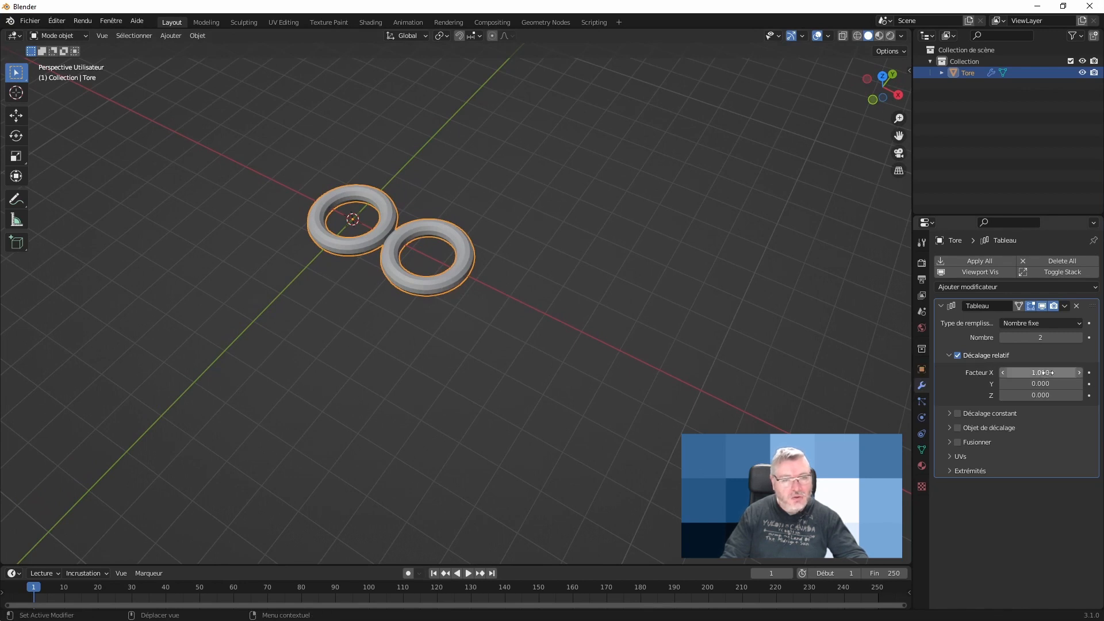
{"action": "left_click_drag", "start_coordinate": [1043, 373], "coordinate": [1001, 371]}
{"action": "middle_click_drag", "start_coordinate": [505, 282], "coordinate": [530, 318]}
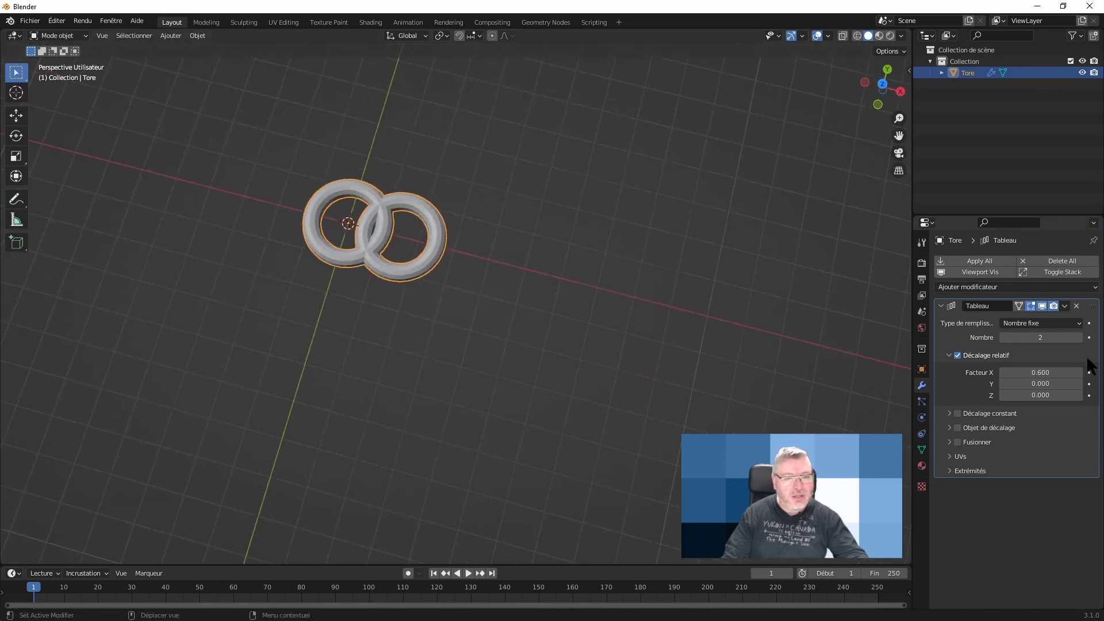
{"action": "left_click", "coordinate": [1002, 371]}
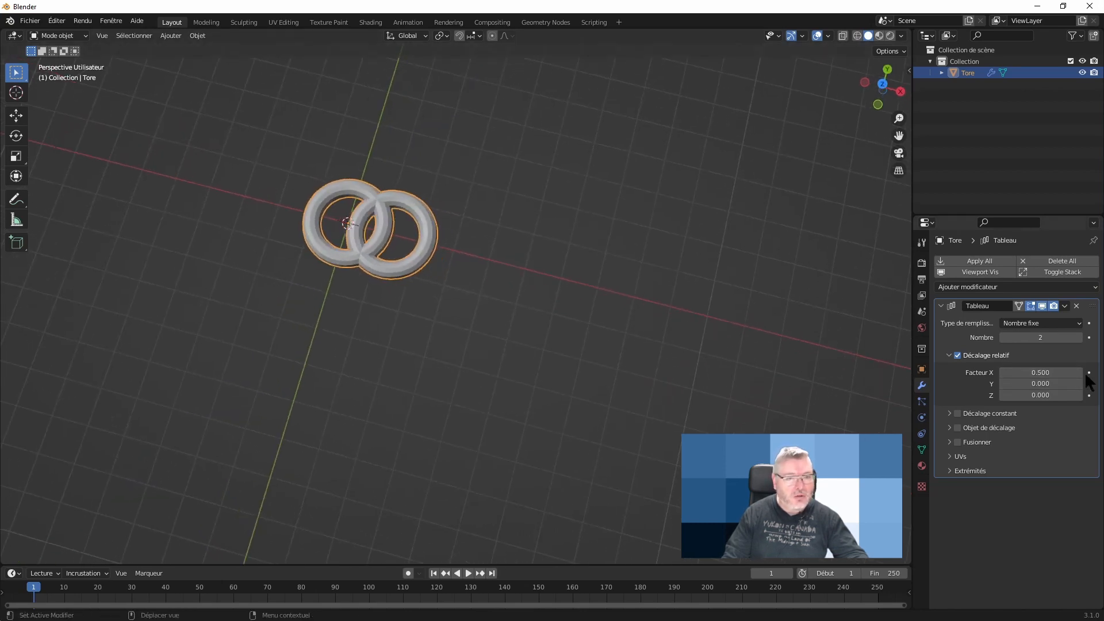
{"action": "middle_click_drag", "start_coordinate": [492, 263], "coordinate": [749, 278]}
{"action": "left_click_drag", "start_coordinate": [1040, 337], "coordinate": [1075, 338]}
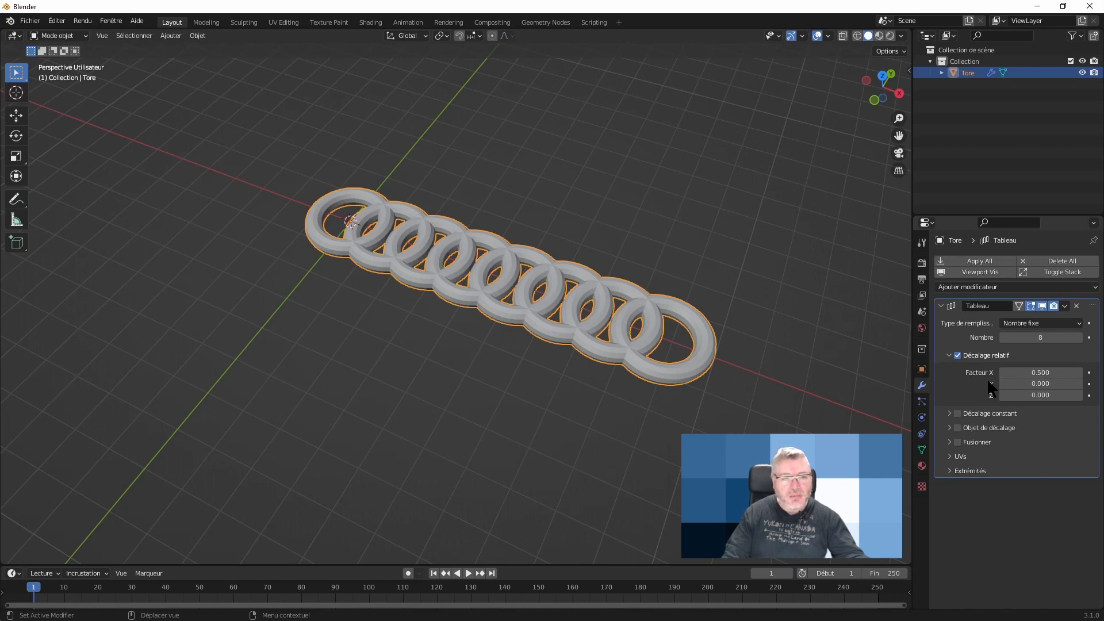
- Replace the torus array's Décalage relatif with Objet de décalage, and add an Axe pleins empty at the world origin
{"action": "left_click", "coordinate": [957, 356]}
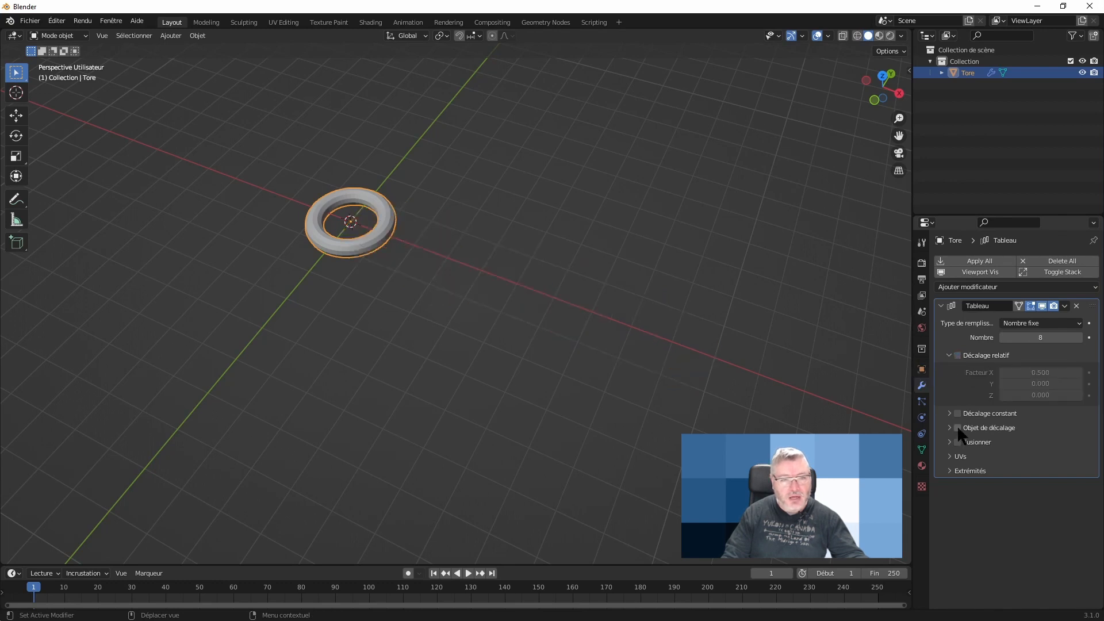
{"action": "left_click", "coordinate": [958, 427]}
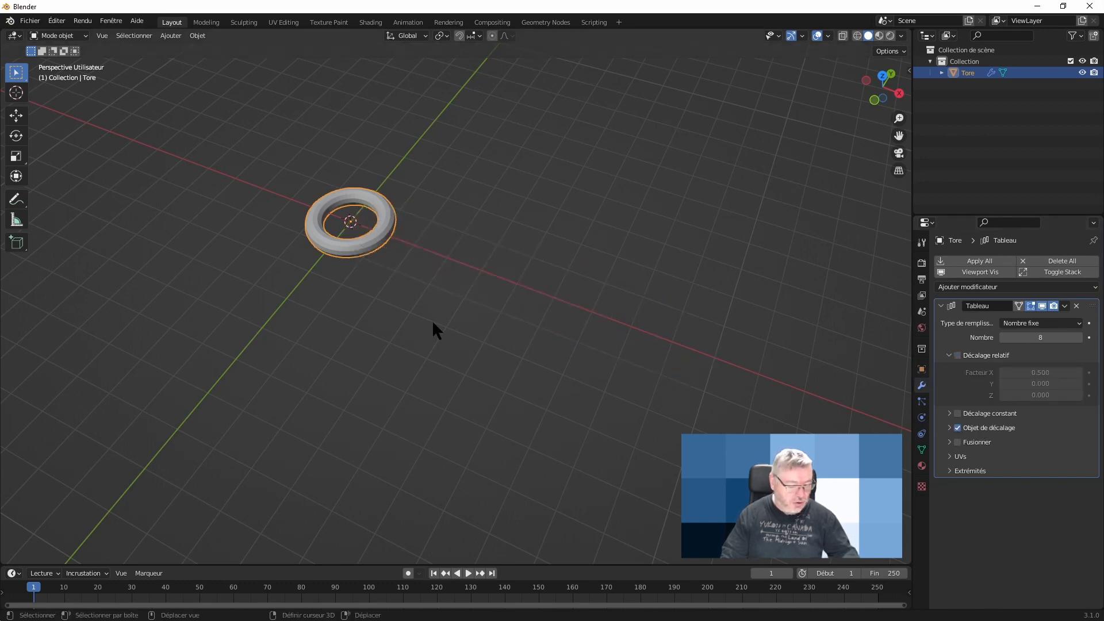
{"action": "key", "text": "shift+a"}
{"action": "mouse_move", "coordinate": [437, 437]}
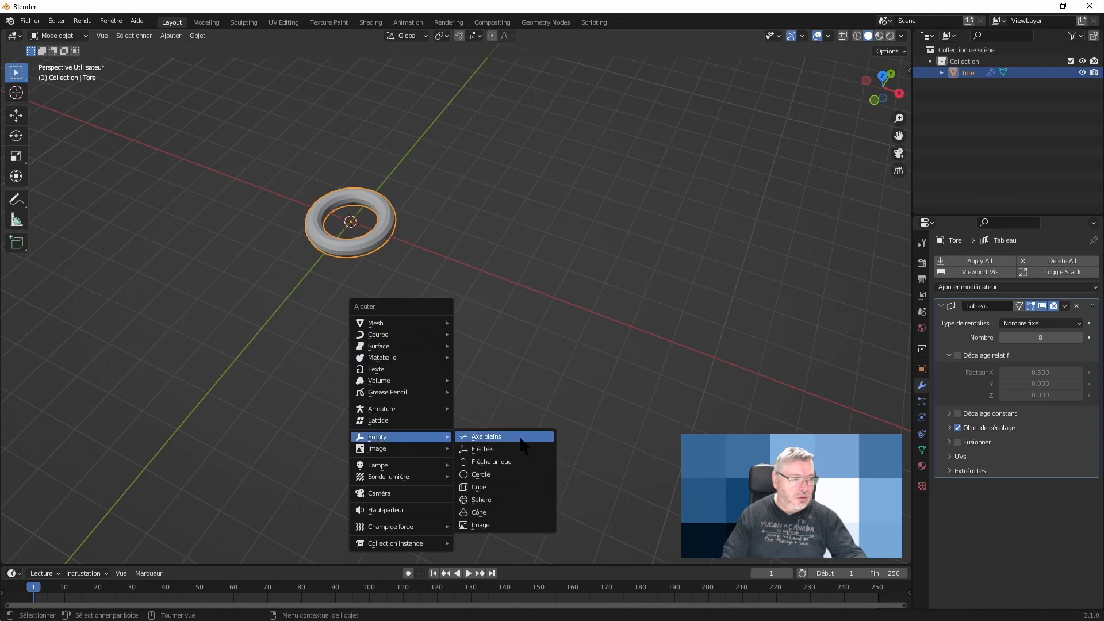
{"action": "left_click", "coordinate": [483, 437]}
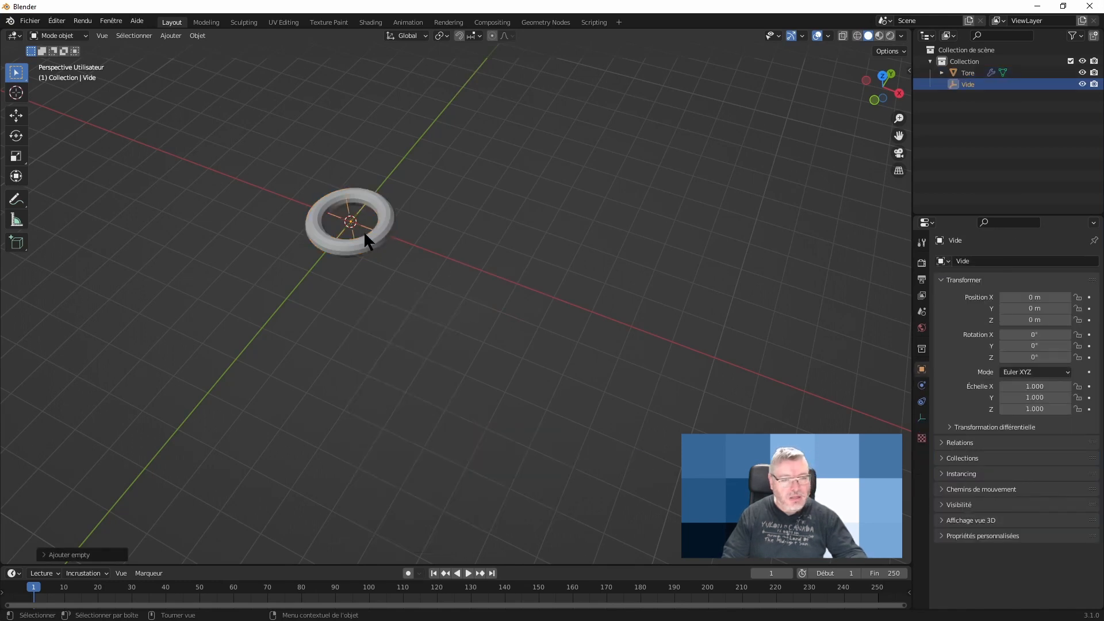
- Assign the empty Vide as the Objet de décalage of the torus's Tableau modifier
{"action": "middle_click_drag", "start_coordinate": [427, 262], "coordinate": [482, 260]}
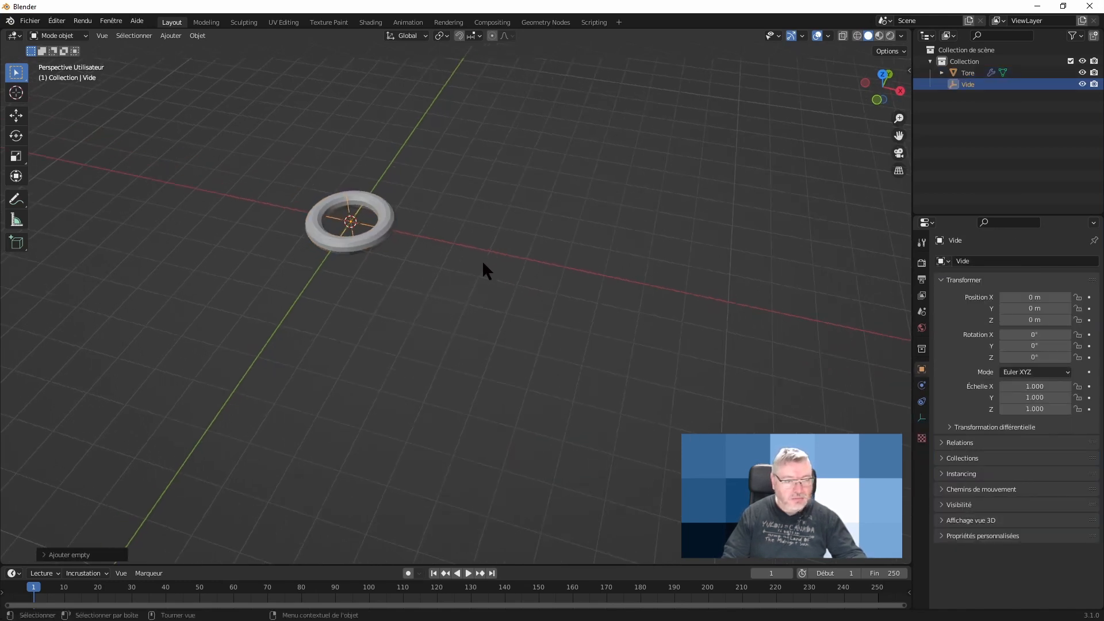
{"action": "left_click", "coordinate": [394, 216]}
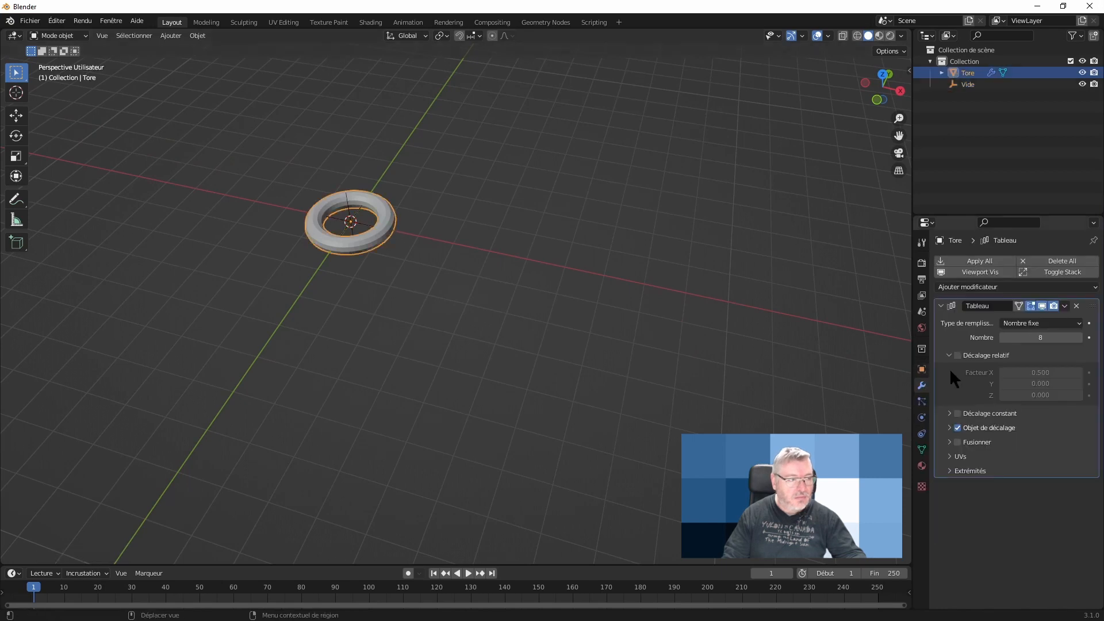
{"action": "left_click", "coordinate": [949, 427]}
{"action": "left_click", "coordinate": [1044, 446]}
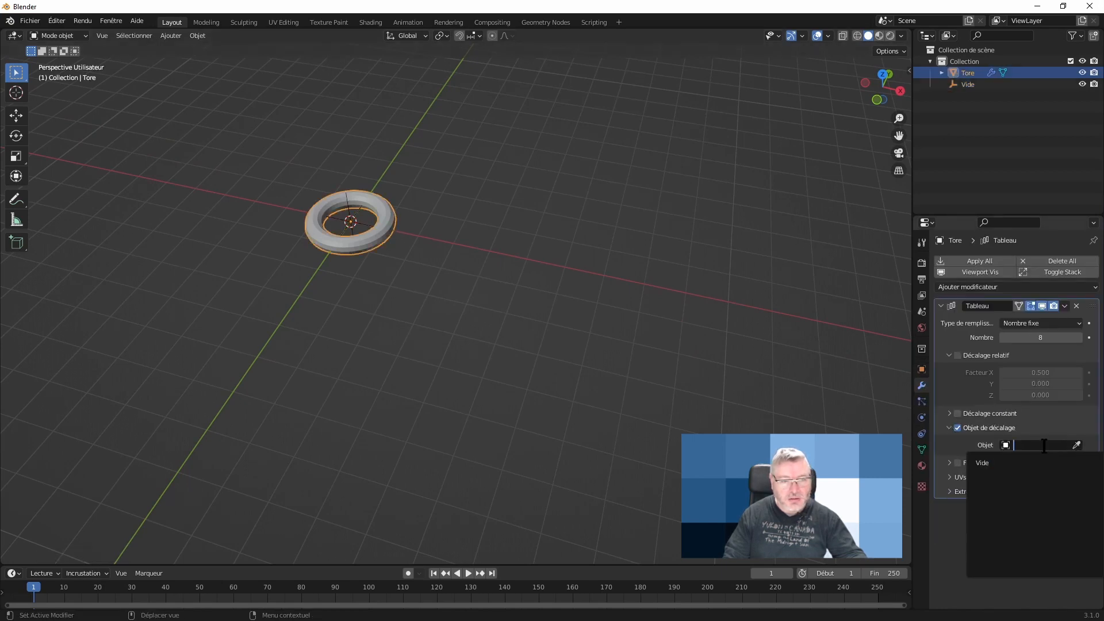
{"action": "left_click", "coordinate": [983, 463]}
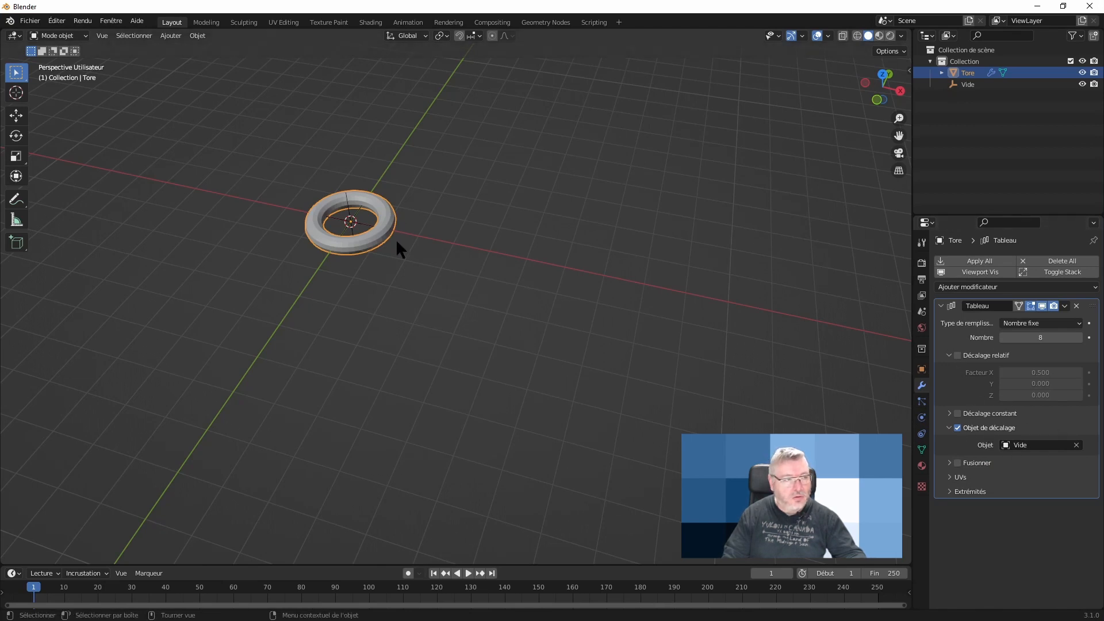
- Move the empty about 1.53 m along the global X axis to spread out the torus copies
{"action": "left_click", "coordinate": [351, 221]}
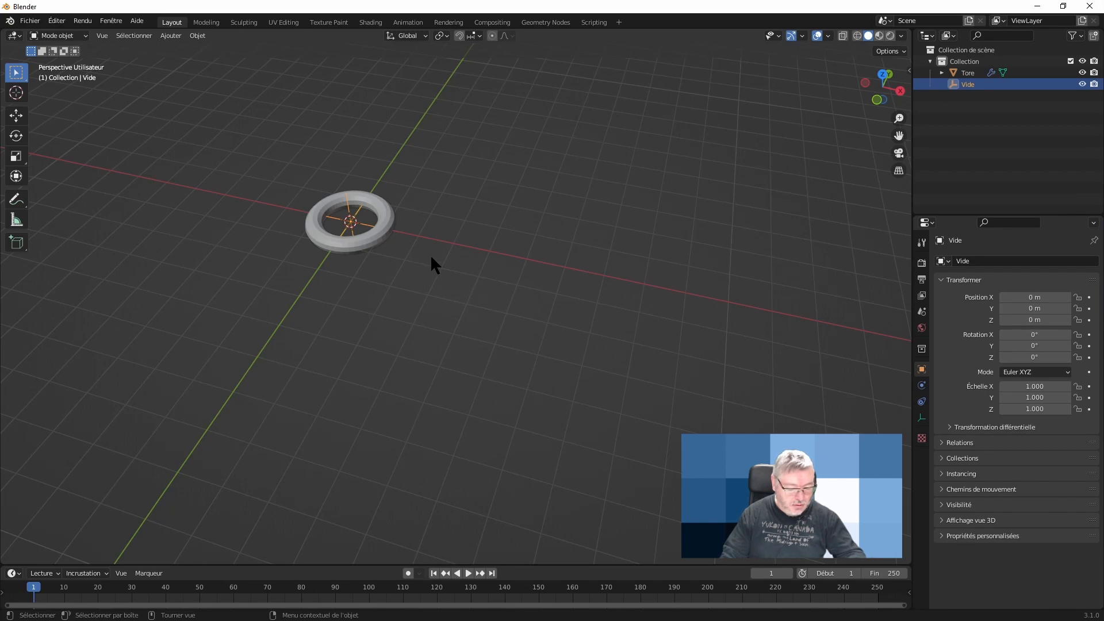
{"action": "key", "text": "g"}
{"action": "key", "text": "x"}
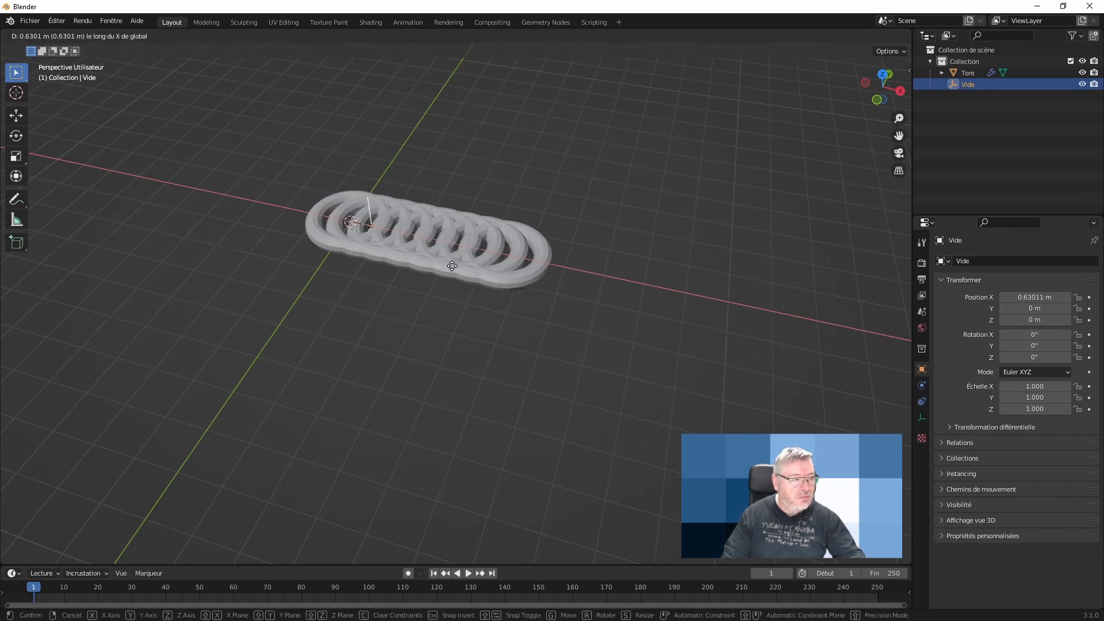
{"action": "left_click", "coordinate": [480, 281]}
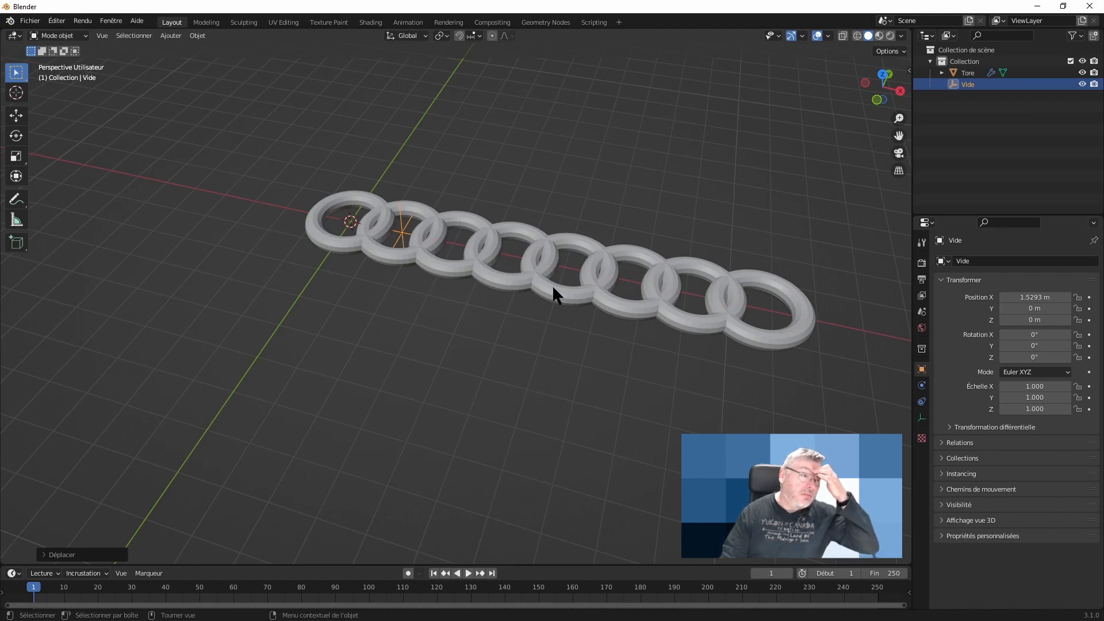
- Reduce the torus array's Nombre to 2
{"action": "left_click", "coordinate": [621, 301]}
{"action": "left_click", "coordinate": [1002, 337]}
{"action": "left_click", "coordinate": [1002, 337]}
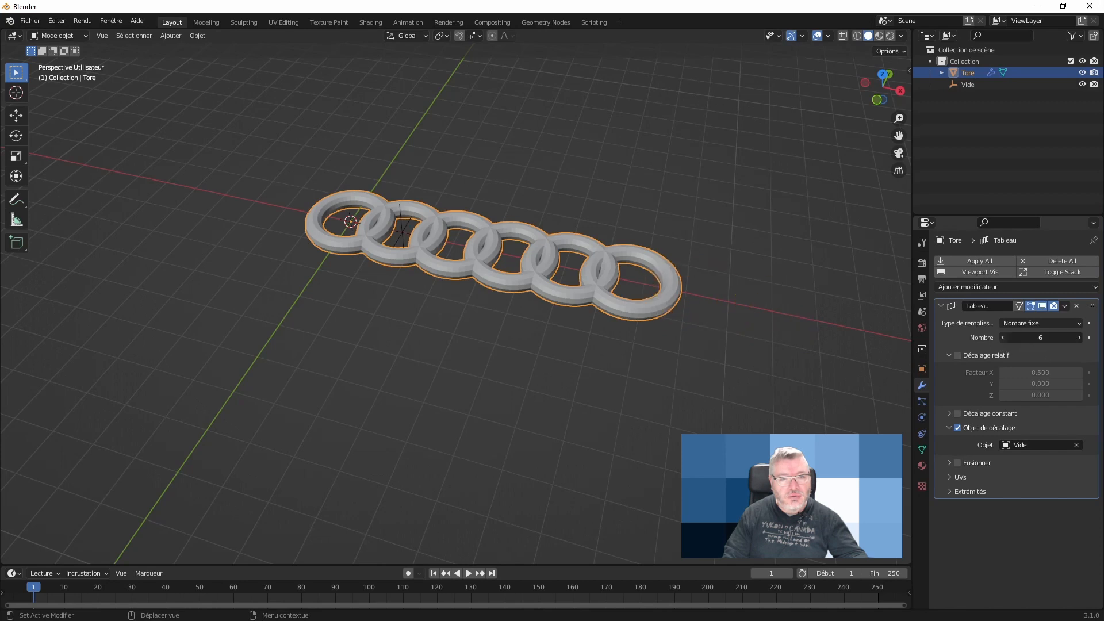
{"action": "left_click", "coordinate": [1002, 337]}
{"action": "left_click", "coordinate": [1002, 337]}
{"action": "left_click", "coordinate": [1002, 337]}
{"action": "left_click", "coordinate": [1002, 337]}
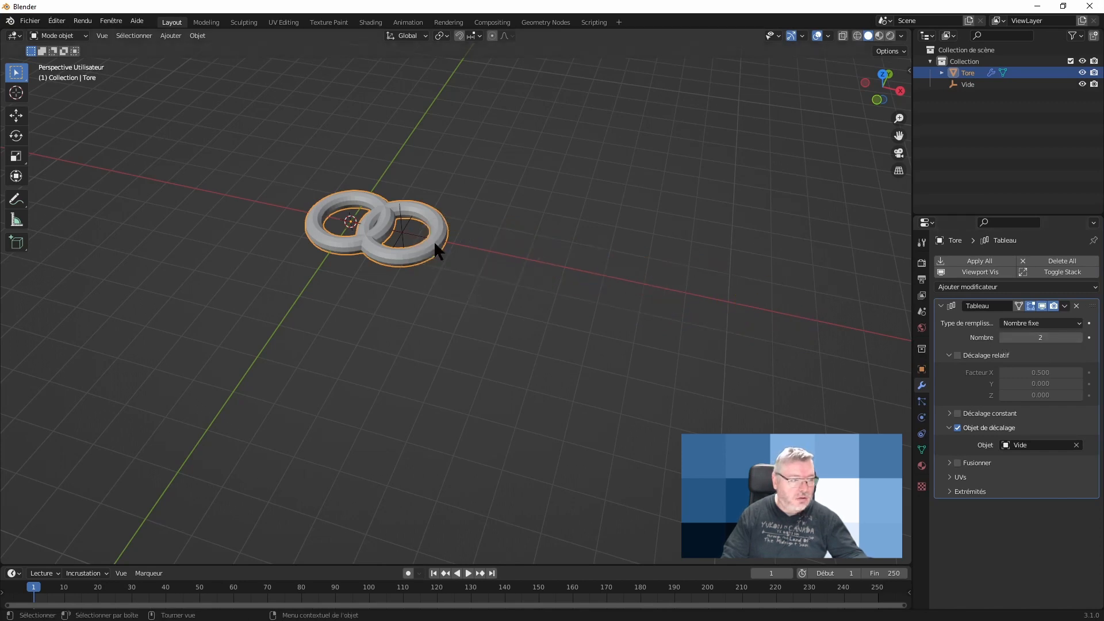
- Move the empty slightly closer to the origin, to about 1.41 m on X, so the two rings overlap more
{"action": "left_click", "coordinate": [405, 238]}
{"action": "middle_click_drag", "start_coordinate": [479, 259], "coordinate": [426, 240]}
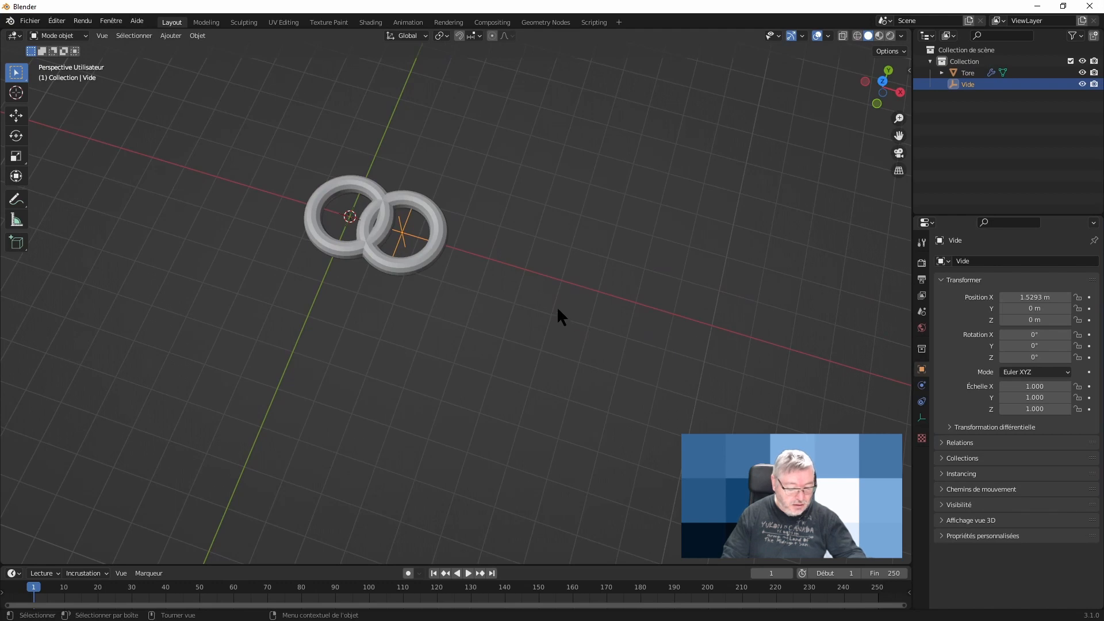
{"action": "key", "text": "g"}
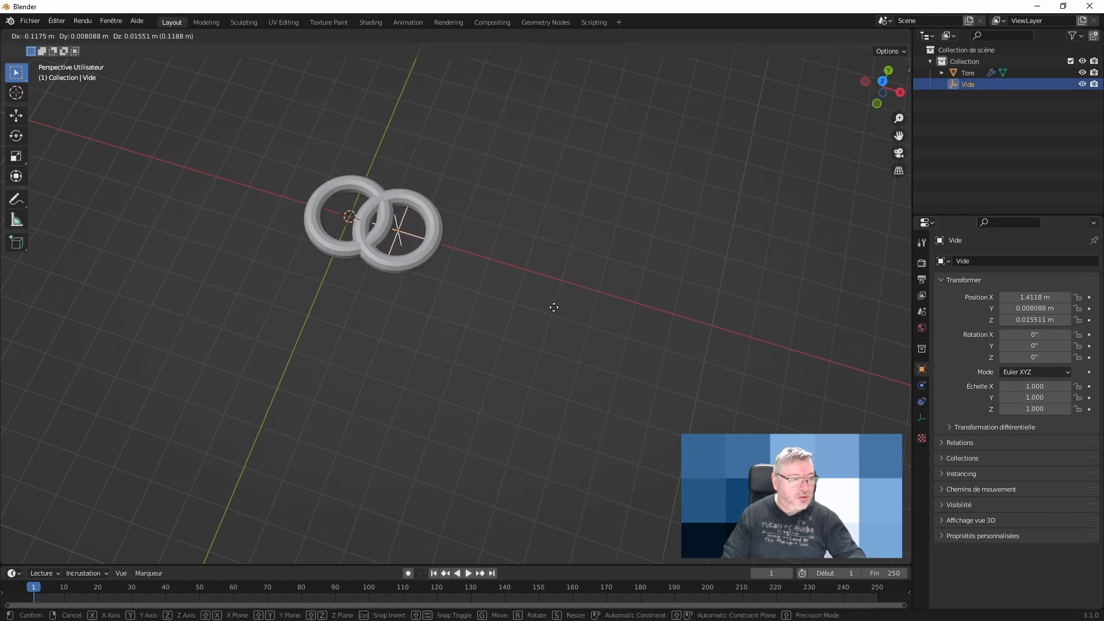
{"action": "left_click", "coordinate": [554, 307]}
{"action": "scroll", "coordinate": [358, 217], "scroll_direction": "up", "scroll_amount": 5}
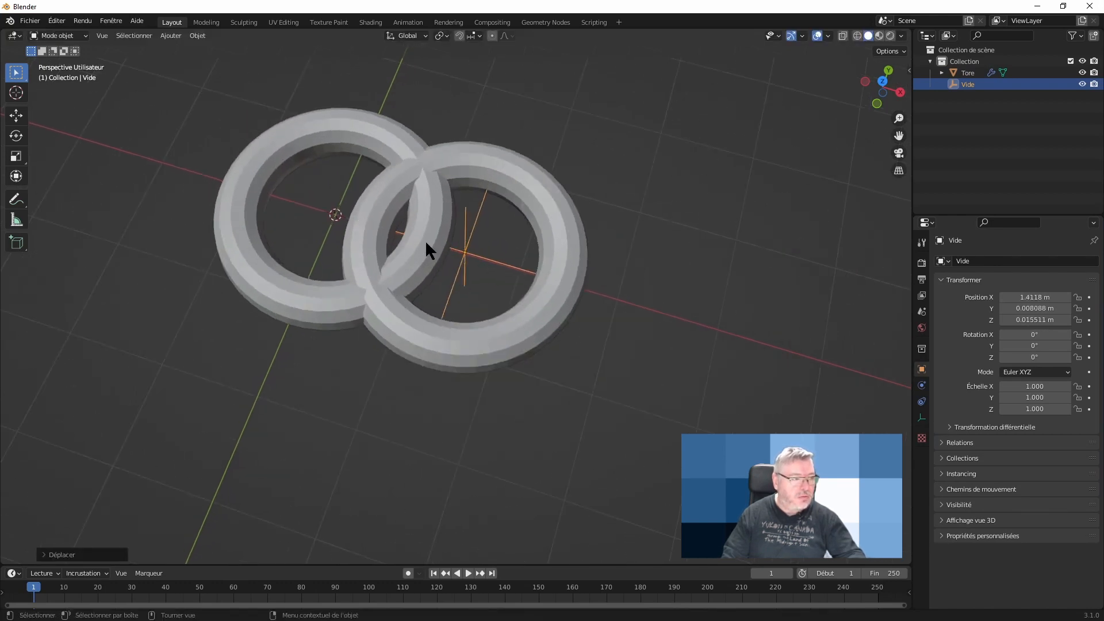
{"action": "middle_click_drag", "start_coordinate": [419, 231], "coordinate": [416, 202]}
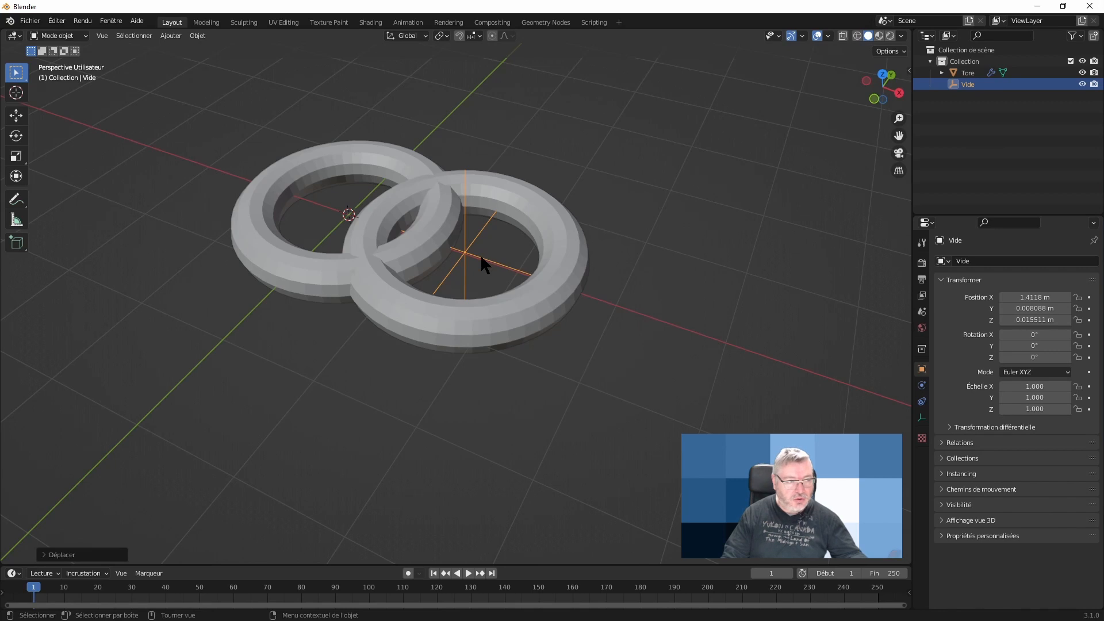
- Rotate the empty 90° around the global X axis to interlock the two rings
{"action": "type", "text": "rx"}
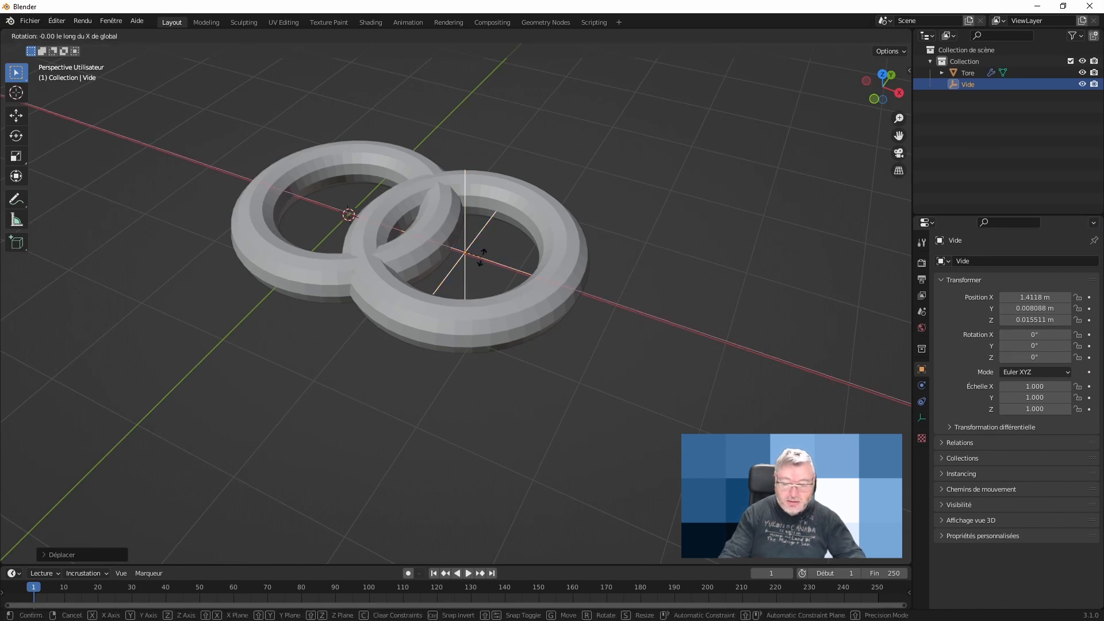
{"action": "type", "text": "90"}
{"action": "key", "text": "Return"}
{"action": "middle_click_drag", "start_coordinate": [481, 254], "coordinate": [376, 233]}
{"action": "scroll", "coordinate": [443, 246], "scroll_direction": "down", "scroll_amount": 4}
{"action": "middle_click_drag", "start_coordinate": [499, 288], "coordinate": [502, 250]}
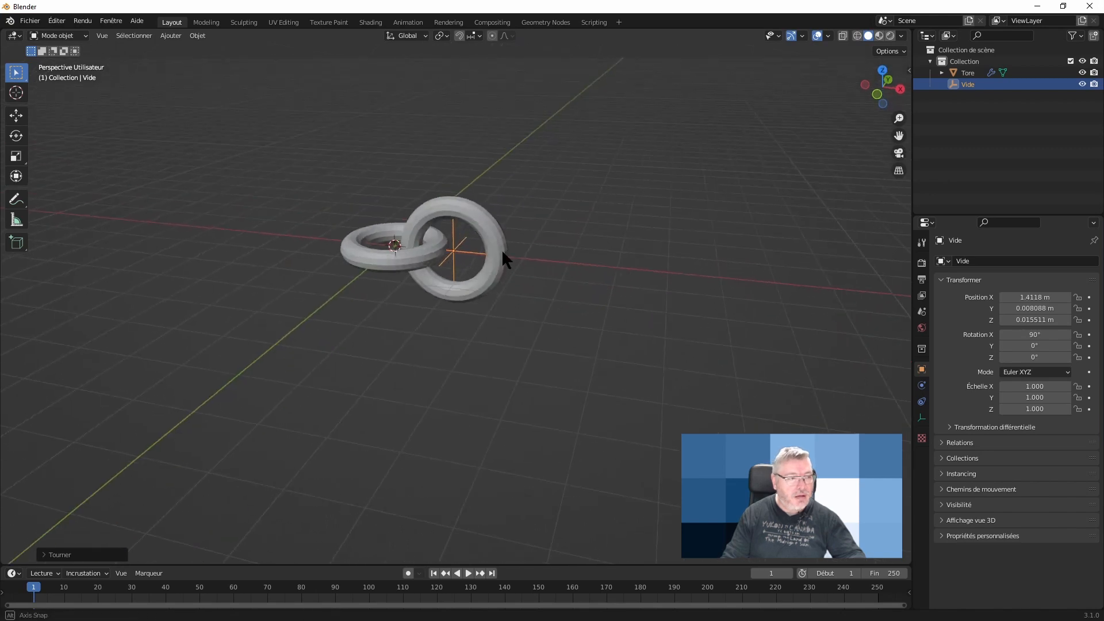
- Increase the torus array's Nombre to 17 to lengthen the chain
{"action": "left_click", "coordinate": [492, 282]}
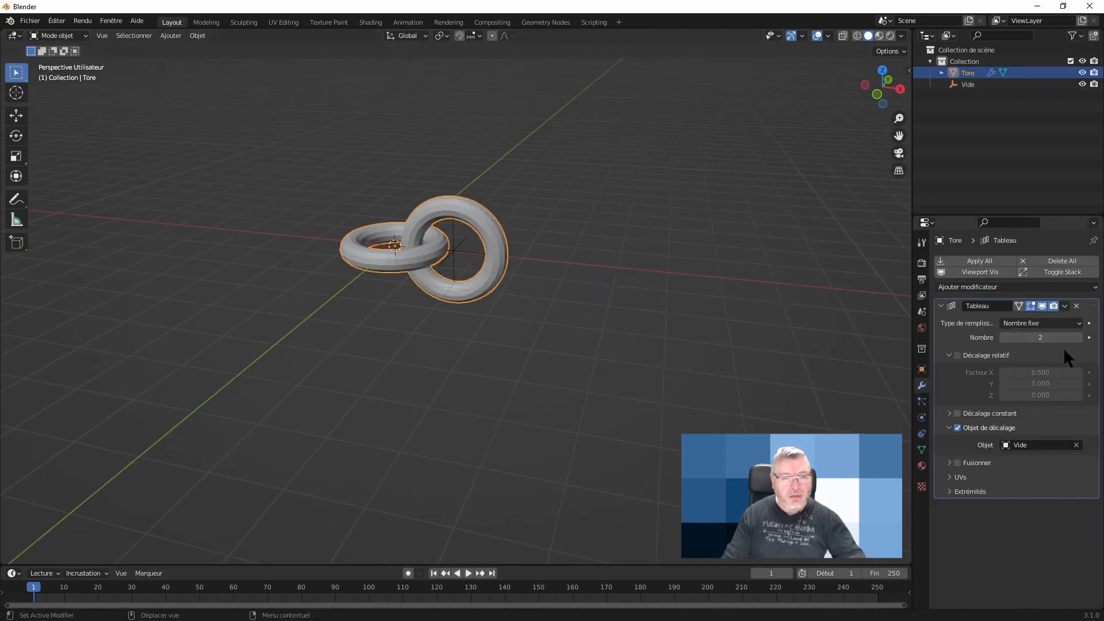
{"action": "left_click", "coordinate": [1079, 337]}
{"action": "left_click", "coordinate": [1079, 337]}
{"action": "left_click", "coordinate": [1079, 337]}
{"action": "left_click", "coordinate": [1079, 337]}
{"action": "middle_click_drag", "start_coordinate": [793, 343], "coordinate": [740, 377]}
{"action": "scroll", "coordinate": [575, 284], "scroll_direction": "down", "scroll_amount": 4}
{"action": "middle_click_drag", "start_coordinate": [619, 309], "coordinate": [496, 236]}
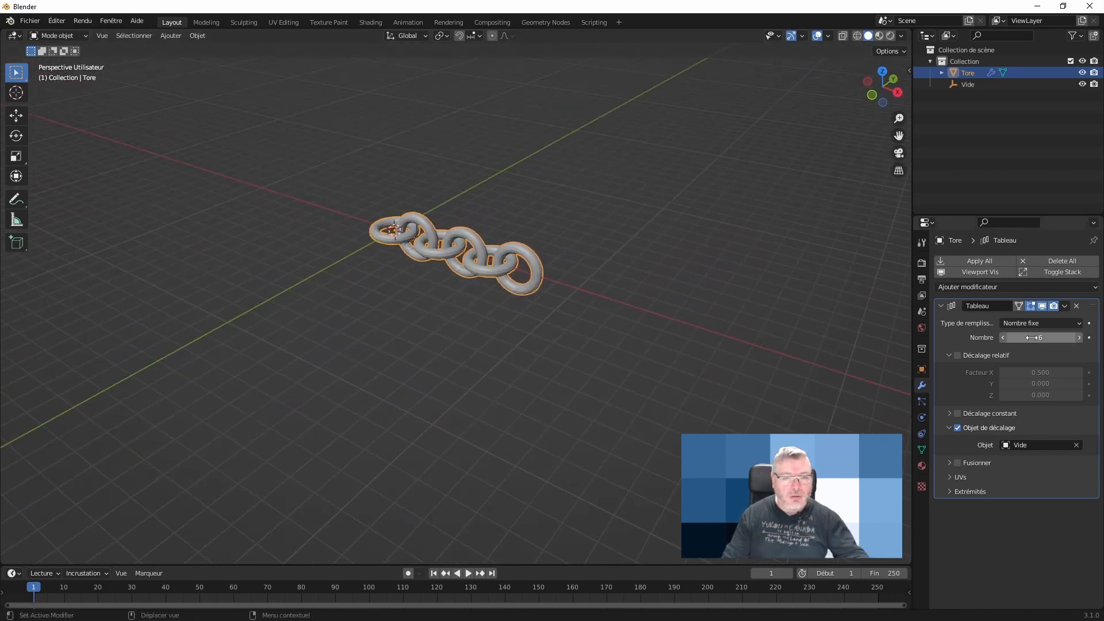
{"action": "left_click_drag", "start_coordinate": [1059, 338], "coordinate": [1073, 338]}
{"action": "scroll", "coordinate": [731, 322], "scroll_direction": "down", "scroll_amount": 4}
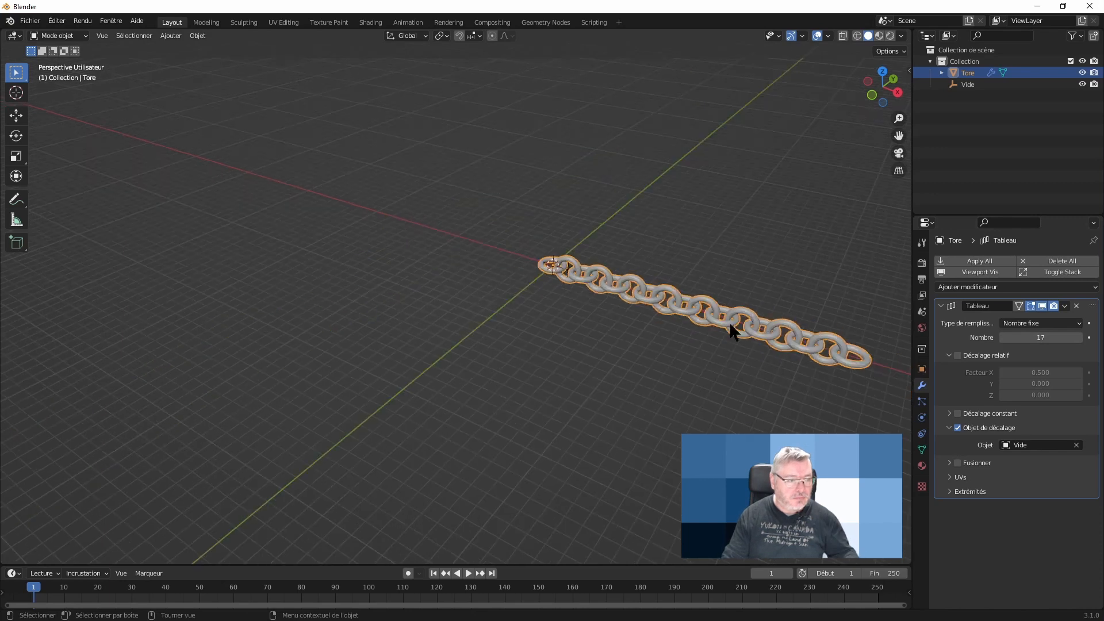
{"action": "middle_click_drag", "start_coordinate": [770, 343], "coordinate": [552, 330], "text": "shift"}
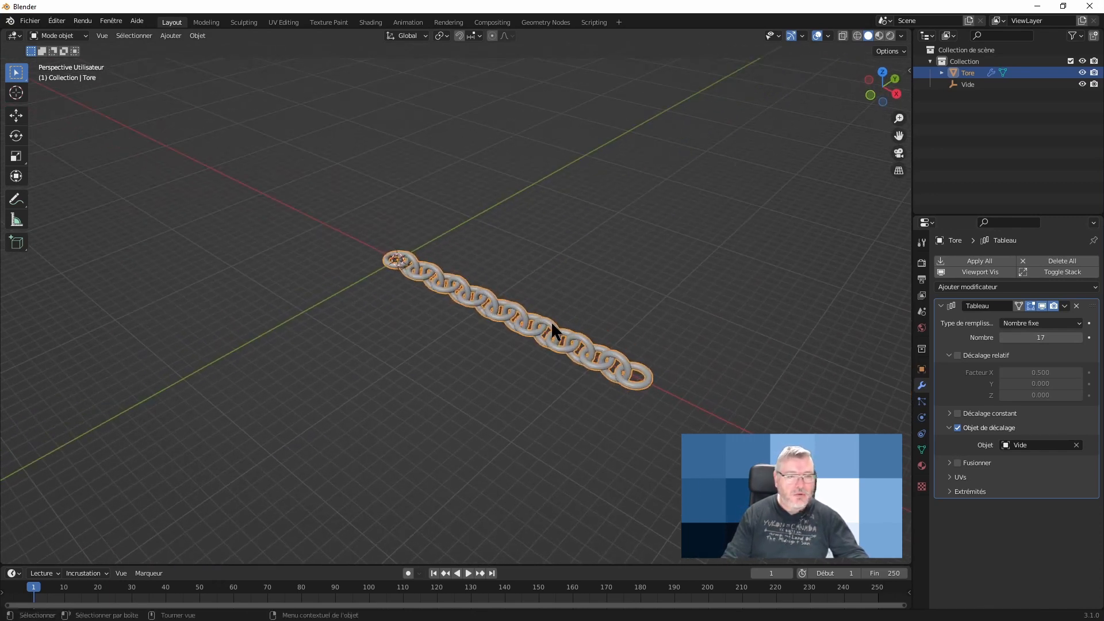
{"action": "middle_click_drag", "start_coordinate": [637, 395], "coordinate": [640, 405]}
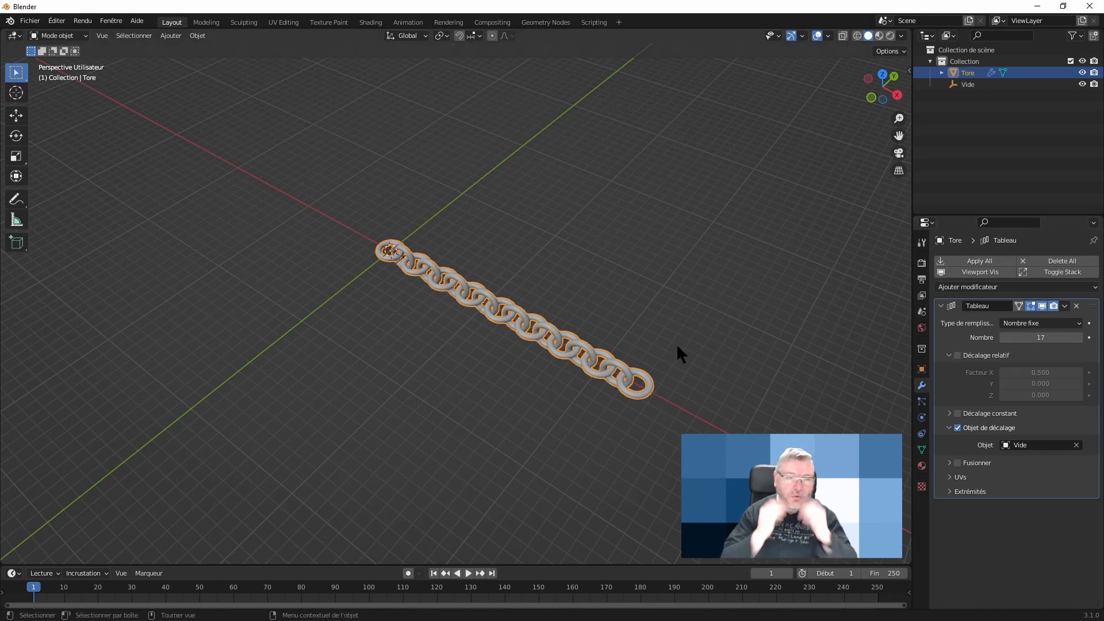
- Change the torus array's Type de remplissage to Ajuster à la longueur
{"action": "left_click", "coordinate": [660, 315]}
{"action": "left_click", "coordinate": [588, 347]}
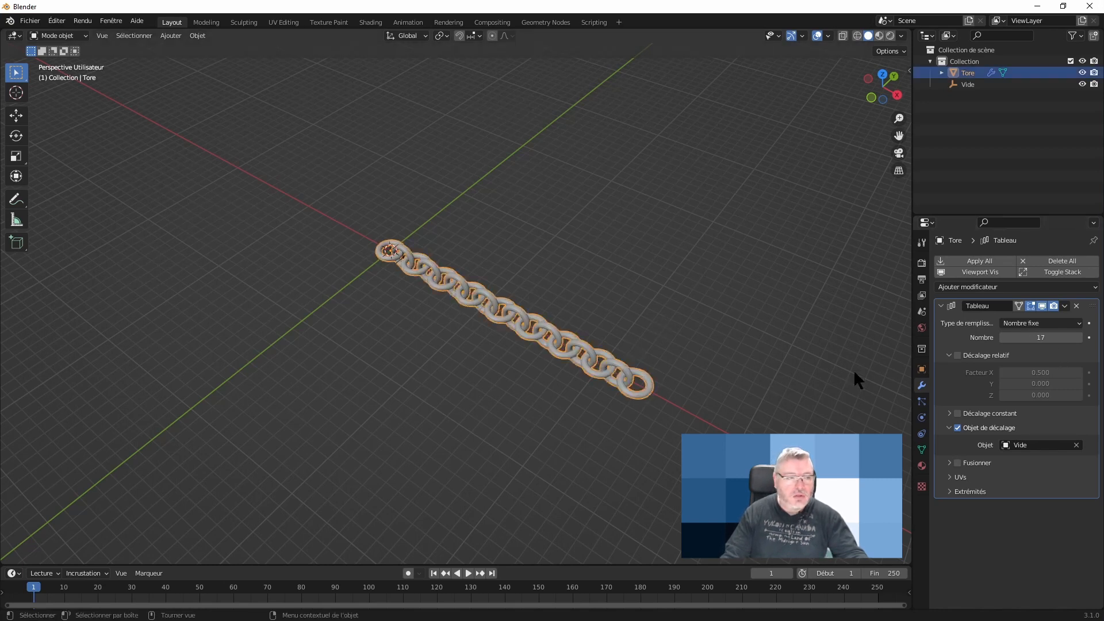
{"action": "left_click", "coordinate": [1026, 323]}
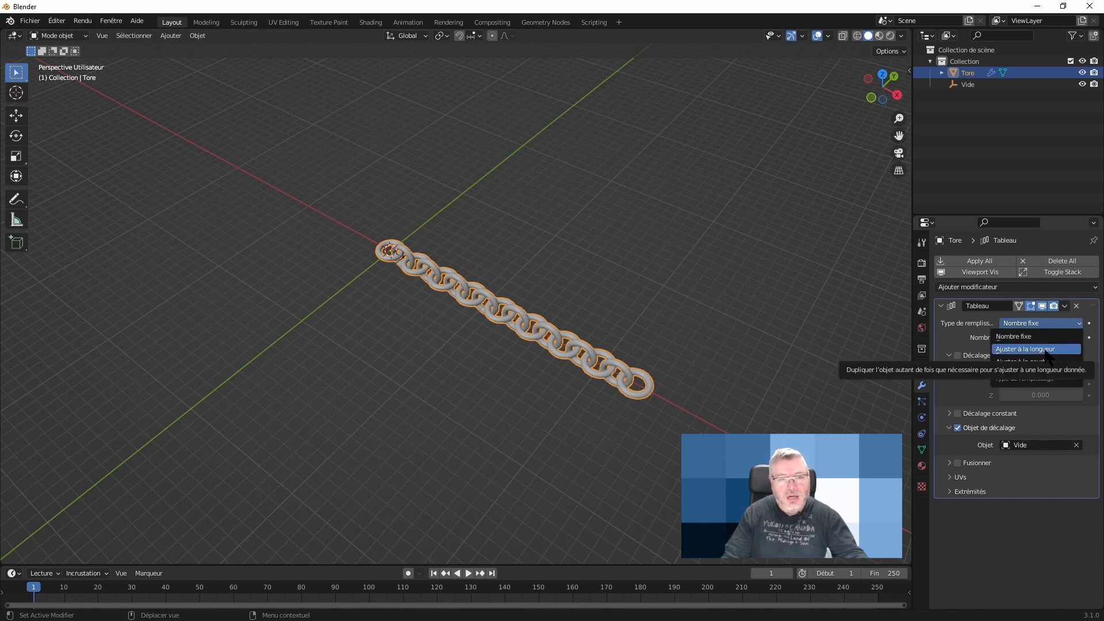
{"action": "left_click", "coordinate": [1044, 350]}
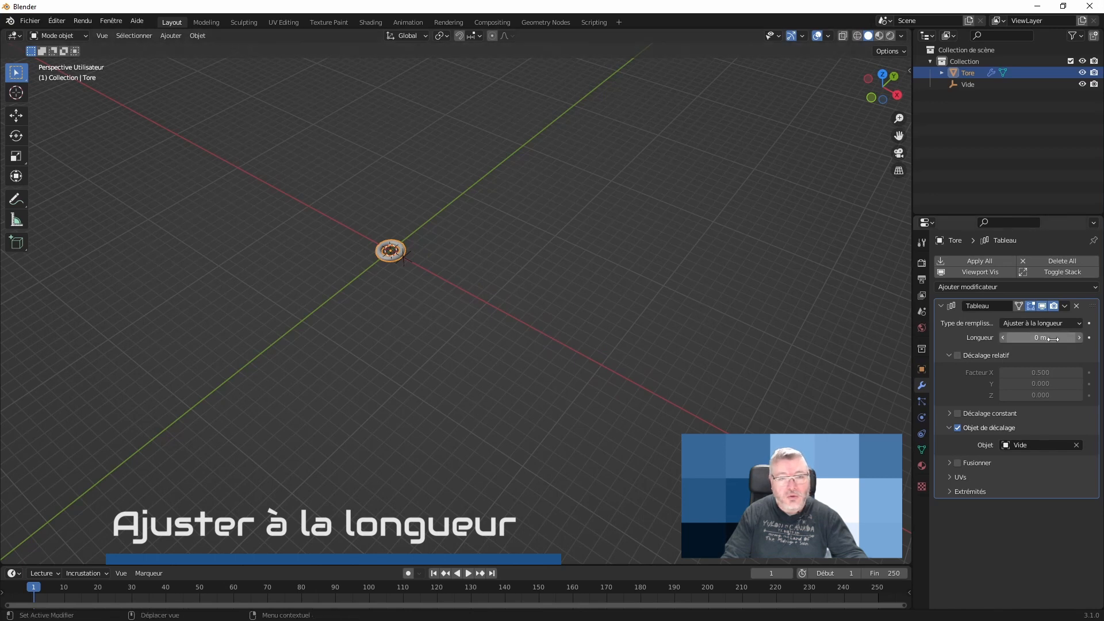
{"action": "middle_click_drag", "start_coordinate": [540, 268], "coordinate": [540, 282]}
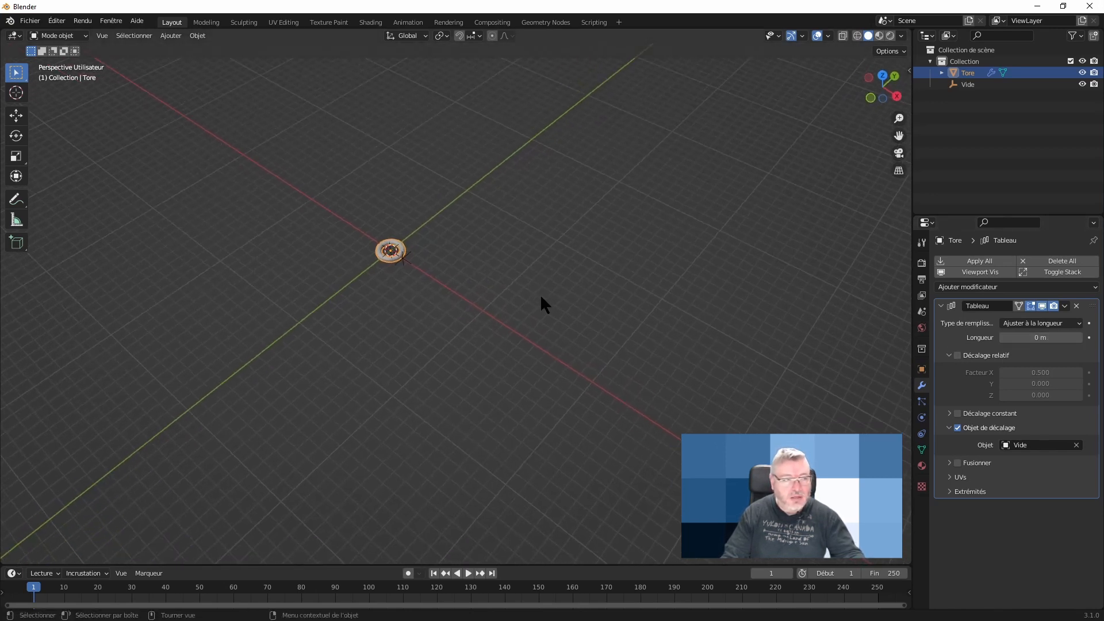
- Add a Bézier curve at the world origin
{"action": "key", "text": "shift+a"}
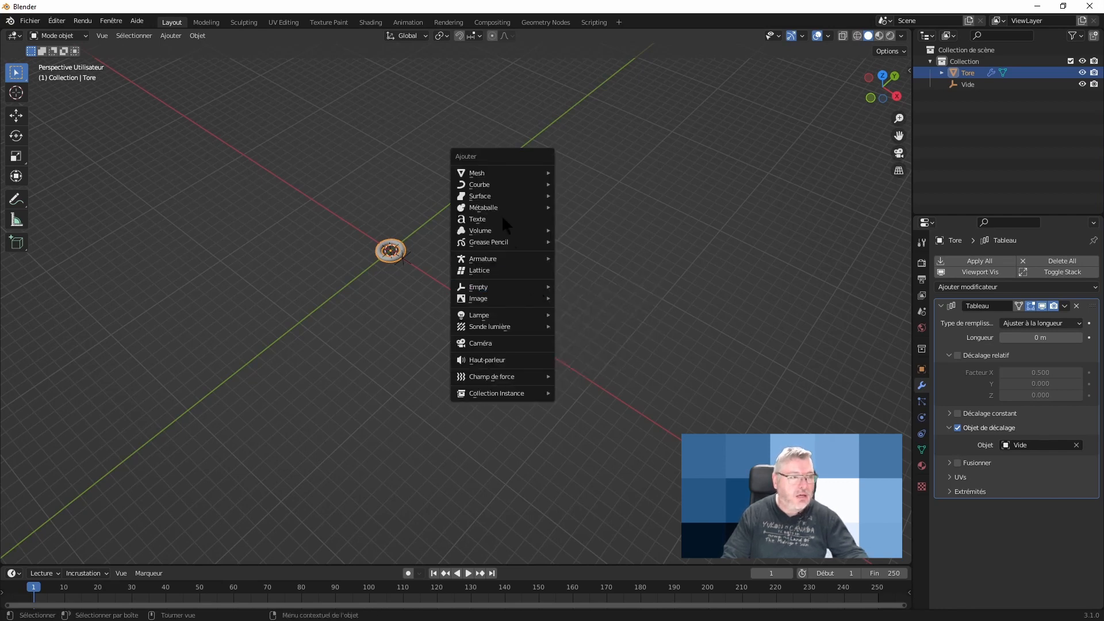
{"action": "mouse_move", "coordinate": [496, 185]}
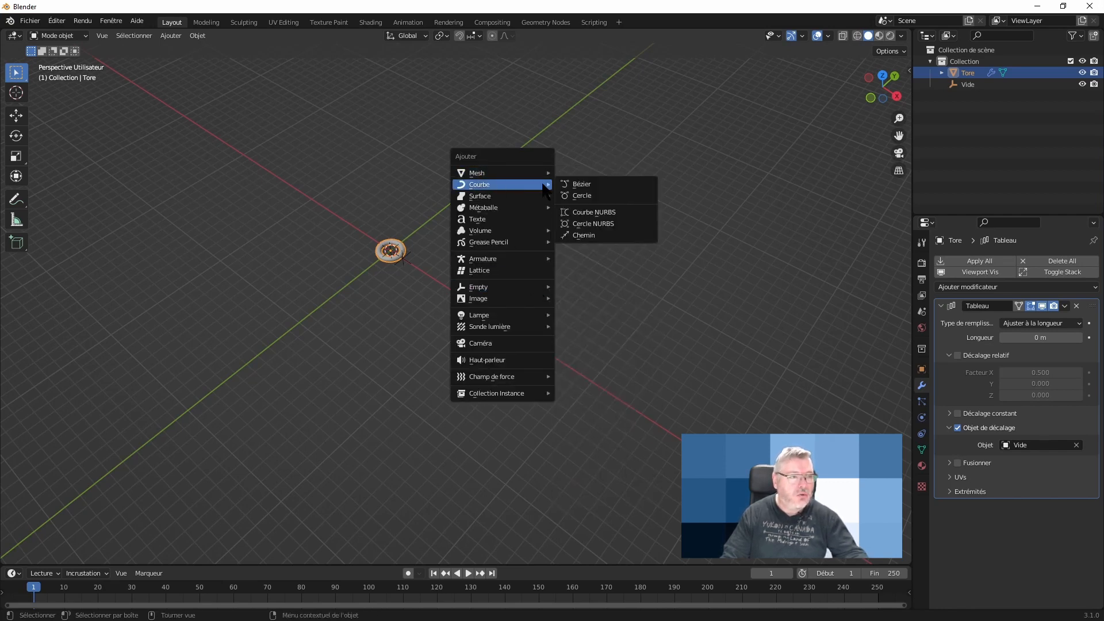
{"action": "left_click", "coordinate": [590, 187]}
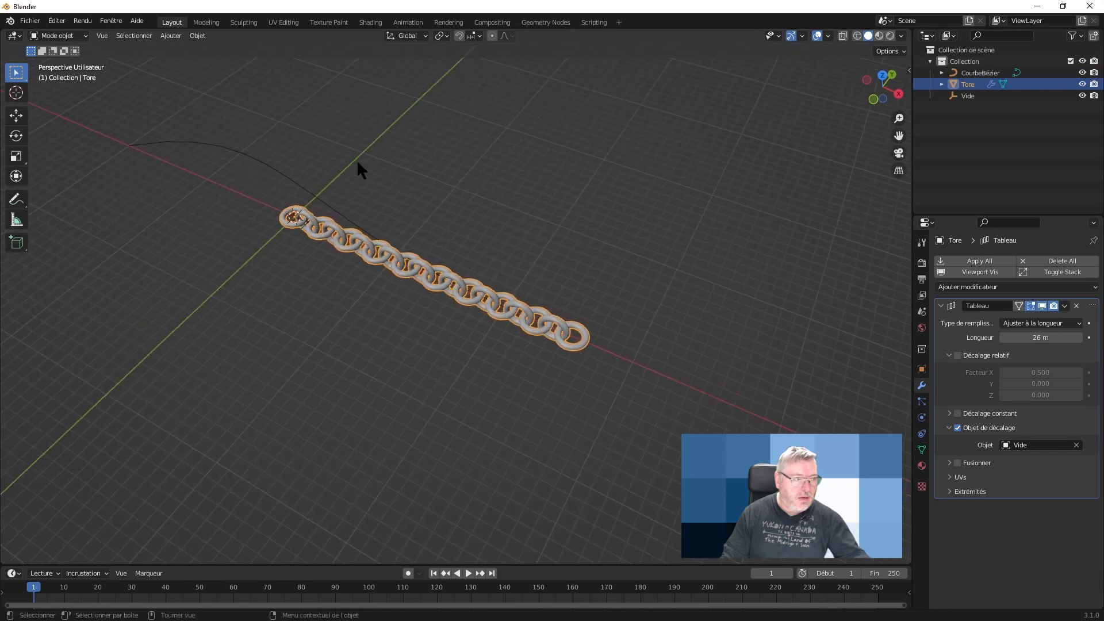
- Set the torus array's Longueur to 0 m
{"action": "middle_click_drag", "start_coordinate": [405, 191], "coordinate": [388, 169]}
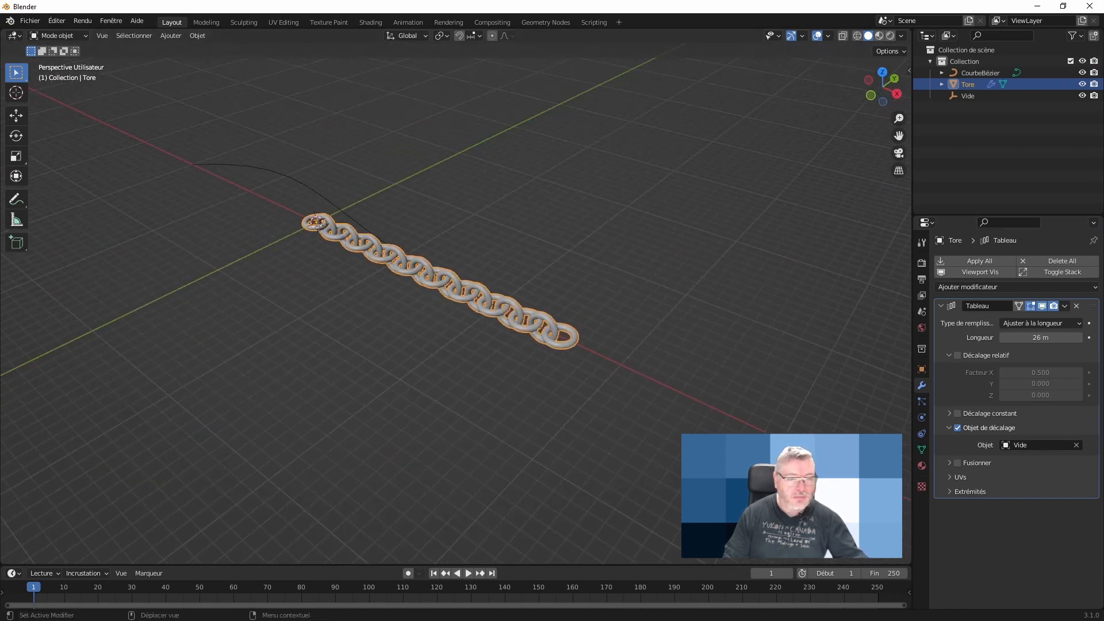
{"action": "left_click_drag", "start_coordinate": [1048, 338], "coordinate": [1011, 339]}
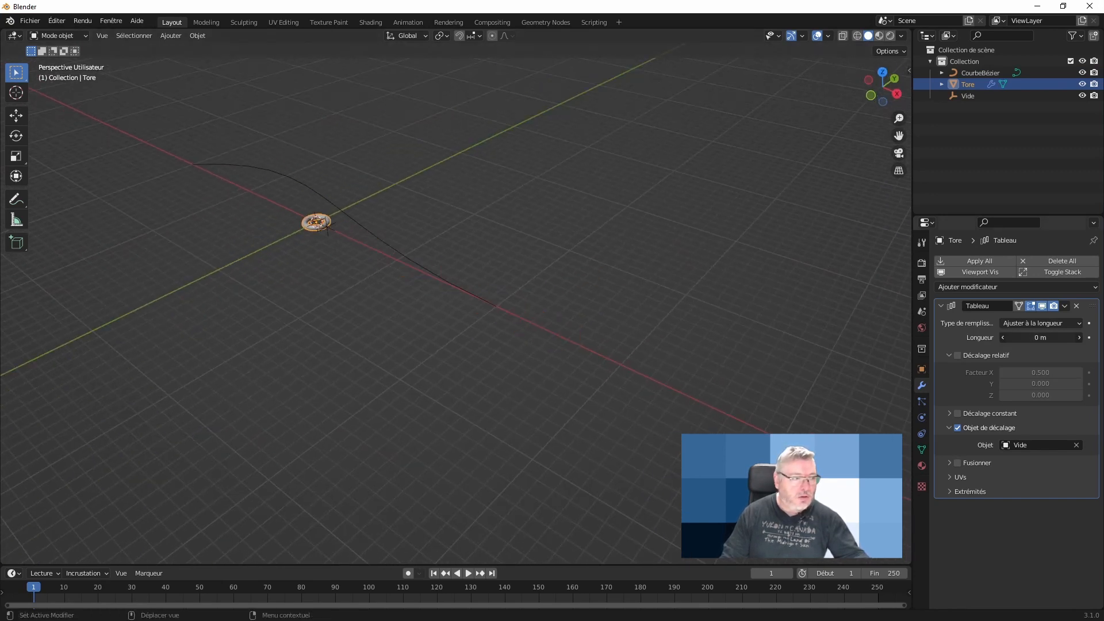
{"action": "middle_click_drag", "start_coordinate": [425, 228], "coordinate": [486, 251]}
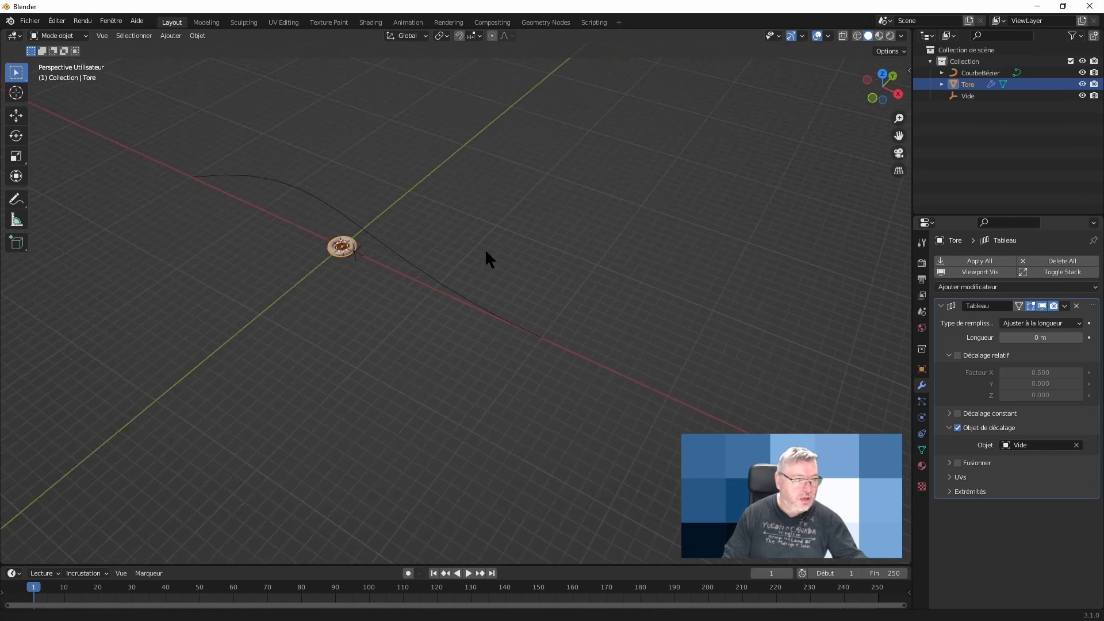
- Switch the torus array's Type de remplissage back to Nombre fixe
{"action": "left_click", "coordinate": [1040, 323]}
{"action": "left_click", "coordinate": [1035, 340]}
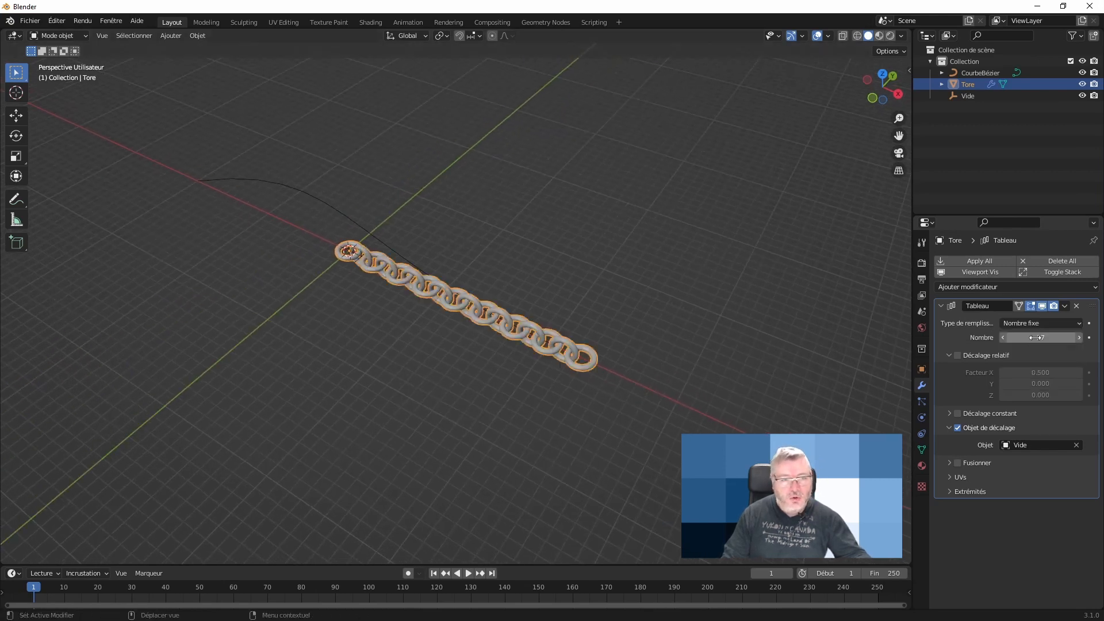
{"action": "mouse_move", "coordinate": [1042, 338]}
{"action": "left_mouse_down"}
{"action": "mouse_move", "coordinate": [1064, 339]}
{"action": "mouse_move", "coordinate": [1035, 338]}
{"action": "left_mouse_up"}
- Set the torus array's Type de remplissage to Ajuster à la longueur with a Longueur of 30 m
{"action": "left_click", "coordinate": [1027, 324]}
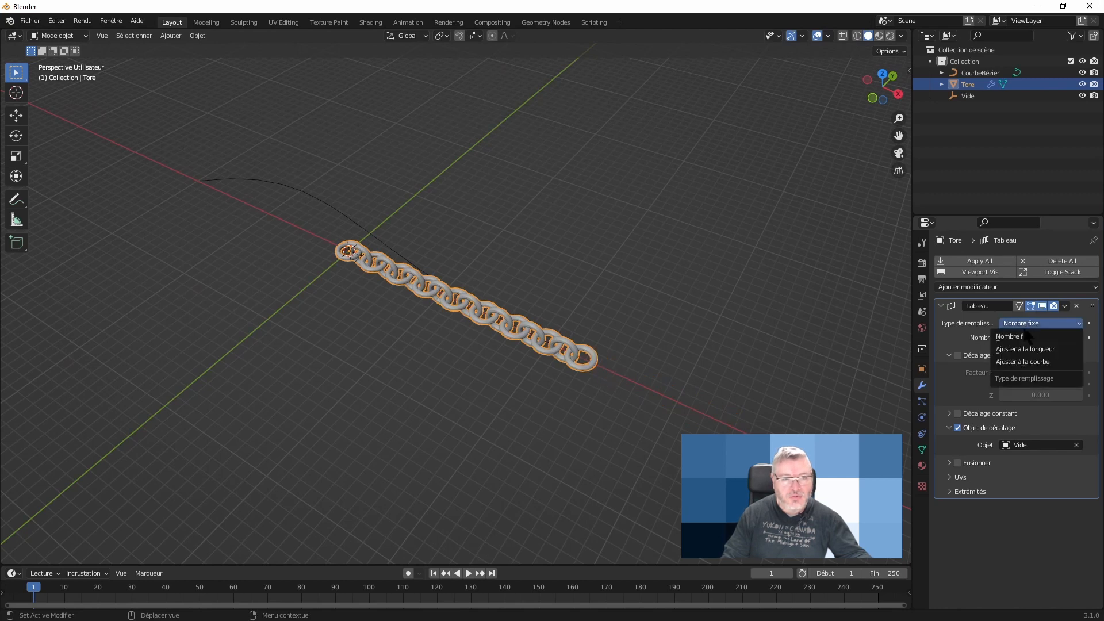
{"action": "left_click", "coordinate": [1026, 349]}
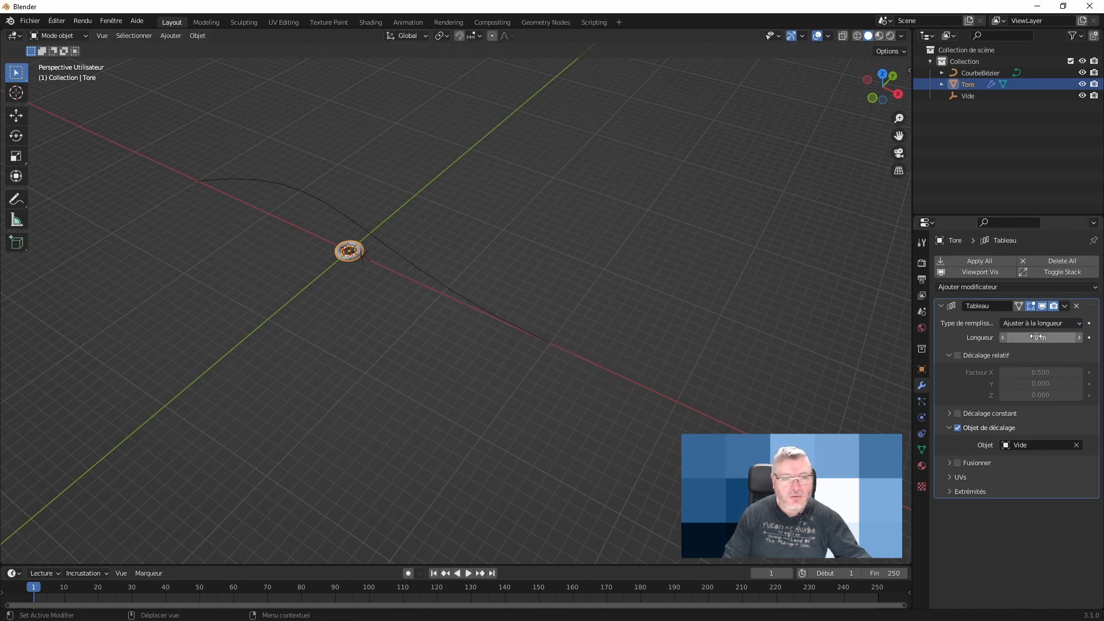
{"action": "left_click_drag", "start_coordinate": [1031, 341], "coordinate": [1064, 341]}
{"action": "middle_click_drag", "start_coordinate": [692, 398], "coordinate": [690, 412]}
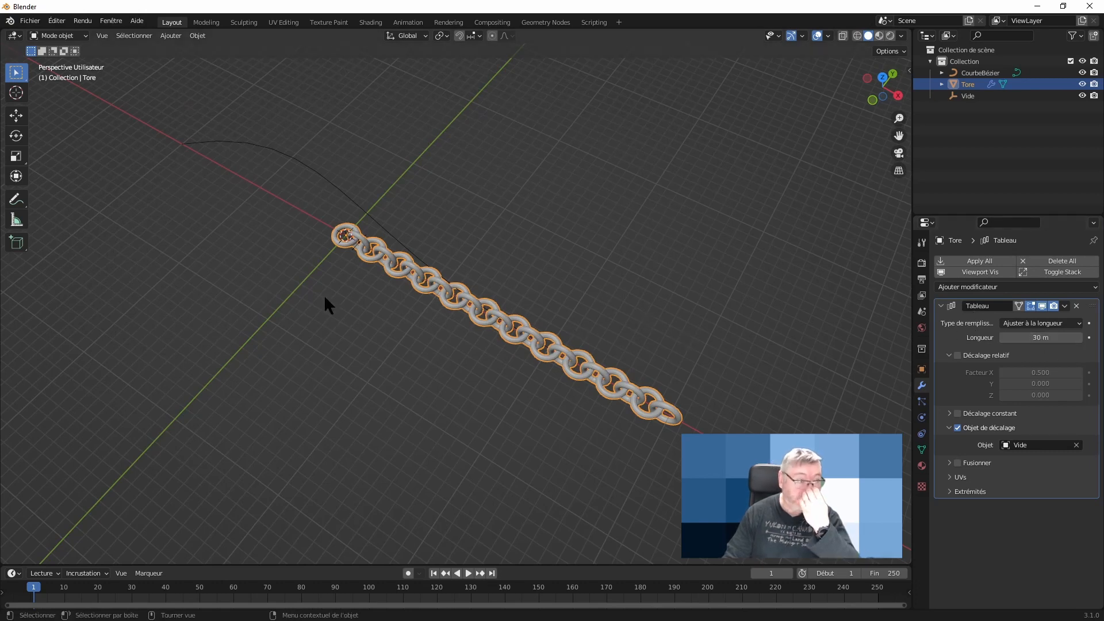
{"action": "middle_click_drag", "start_coordinate": [475, 298], "coordinate": [623, 282]}
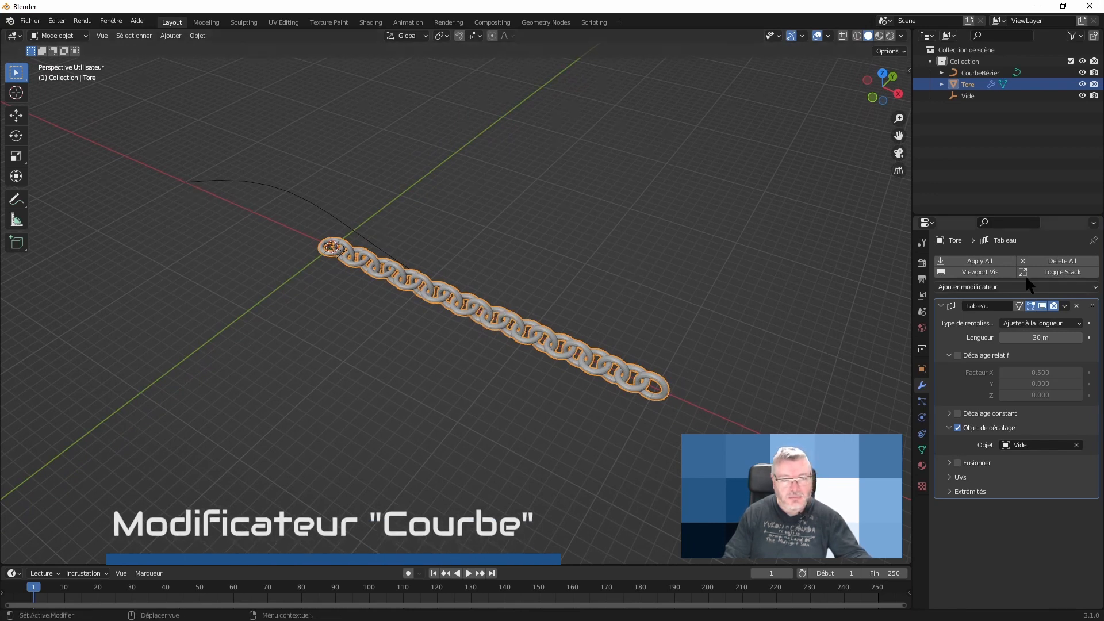
- Add a Courbe modifier to the torus chain with CourbeBézier as its Curve Object
{"action": "left_click", "coordinate": [1006, 288]}
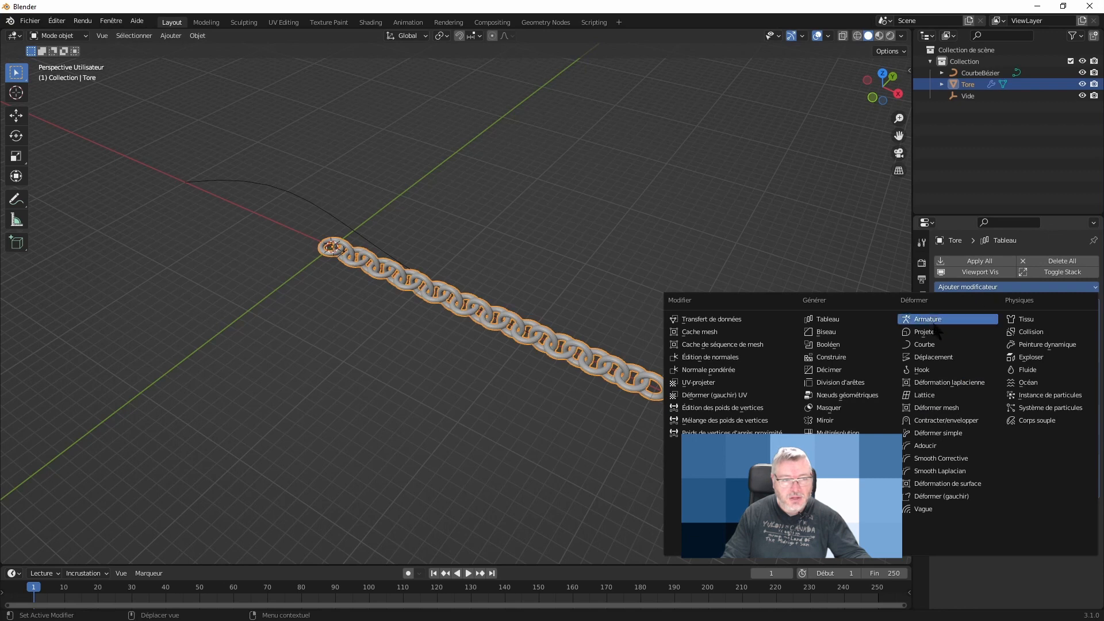
{"action": "left_click", "coordinate": [951, 339]}
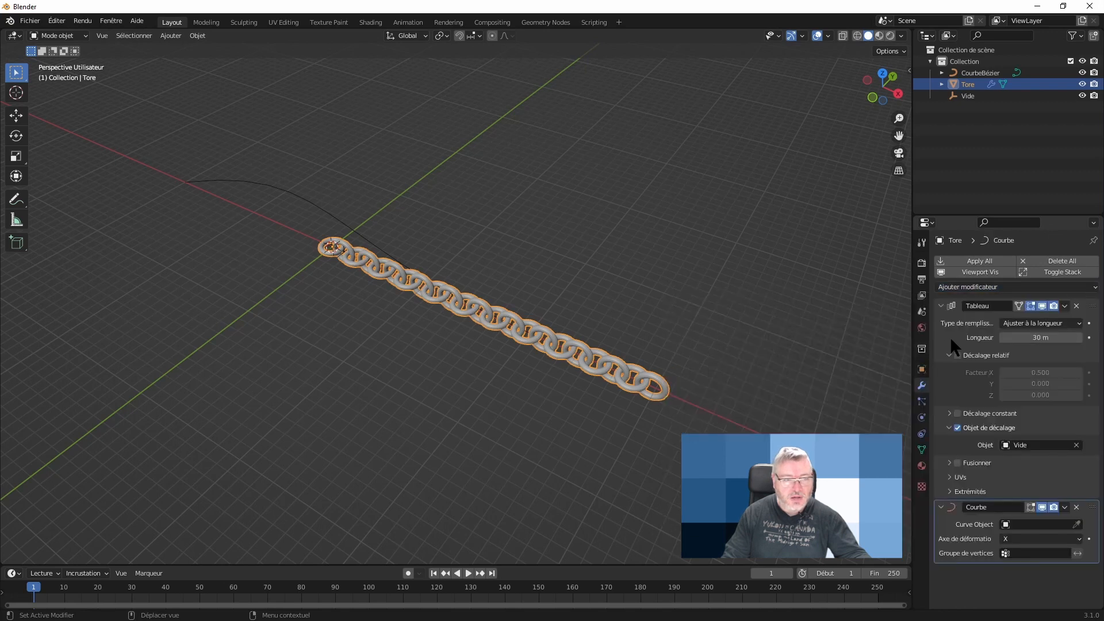
{"action": "left_click", "coordinate": [1054, 524]}
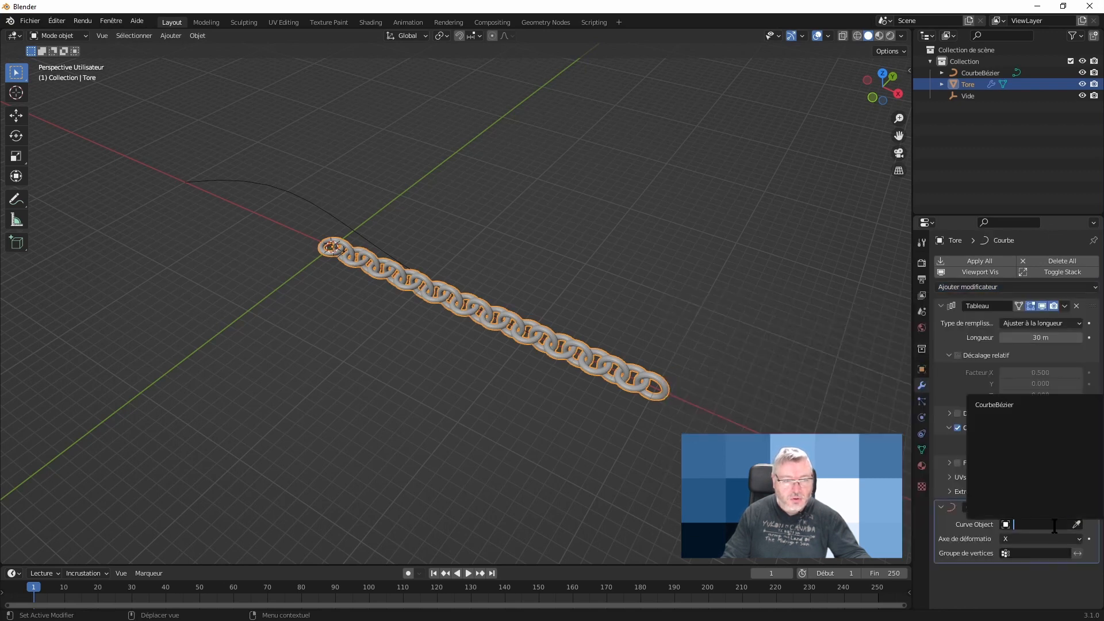
{"action": "left_click", "coordinate": [1000, 406]}
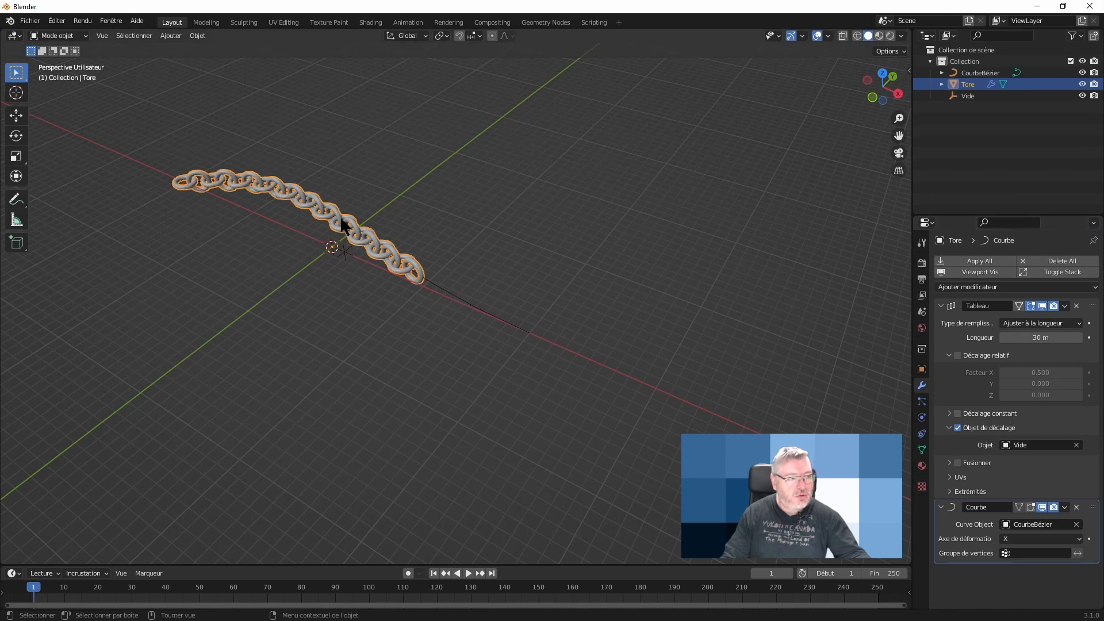
- Extend the curved torus chain by raising the array's Longueur to 50 m and finally 67 m
{"action": "left_click_drag", "start_coordinate": [1035, 337], "coordinate": [1081, 337]}
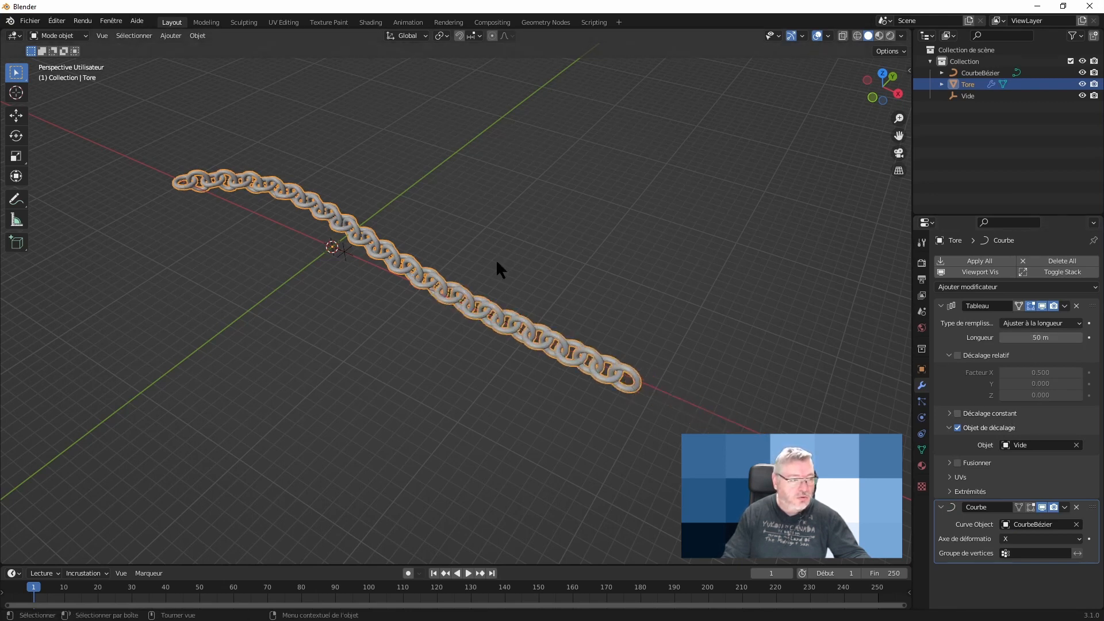
{"action": "middle_click_drag", "start_coordinate": [493, 294], "coordinate": [527, 356]}
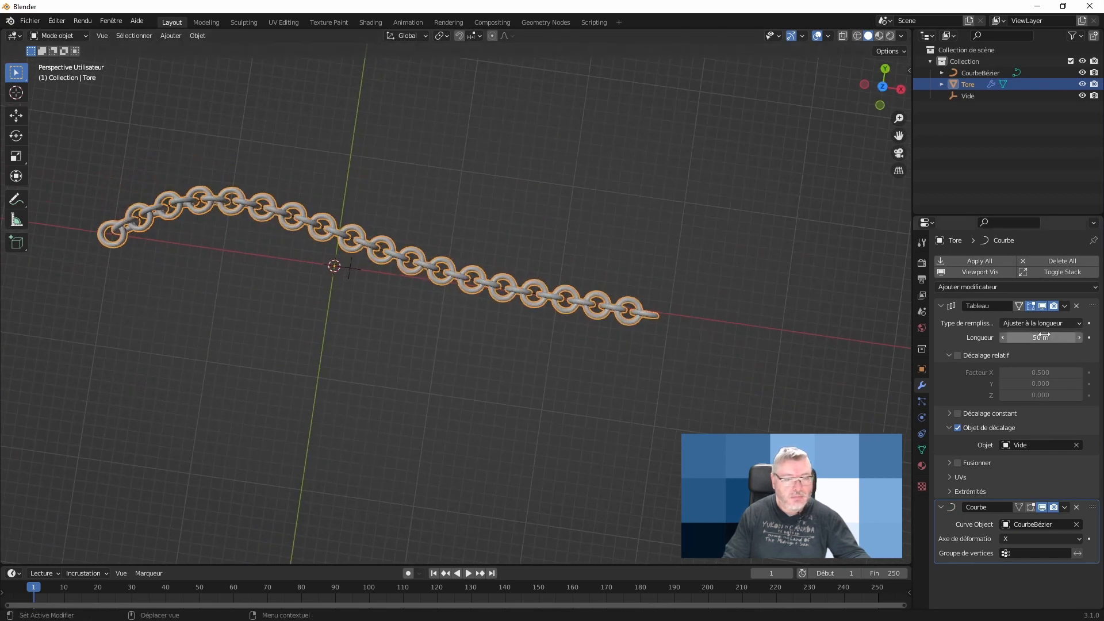
{"action": "left_click_drag", "start_coordinate": [1039, 337], "coordinate": [1064, 338]}
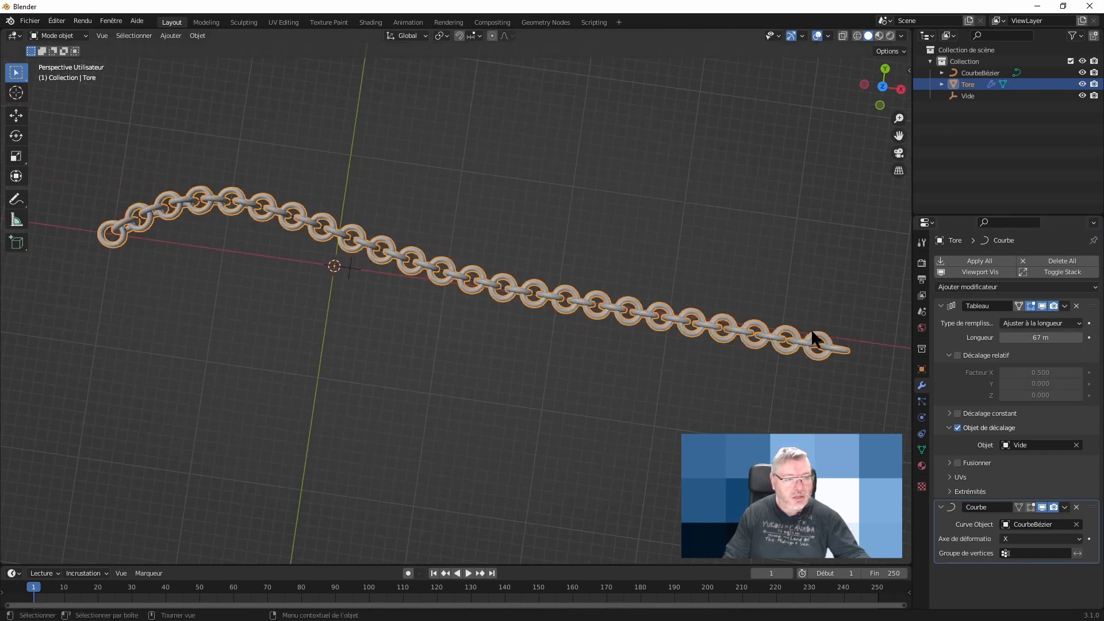
{"action": "middle_click_drag", "start_coordinate": [816, 339], "coordinate": [532, 214]}
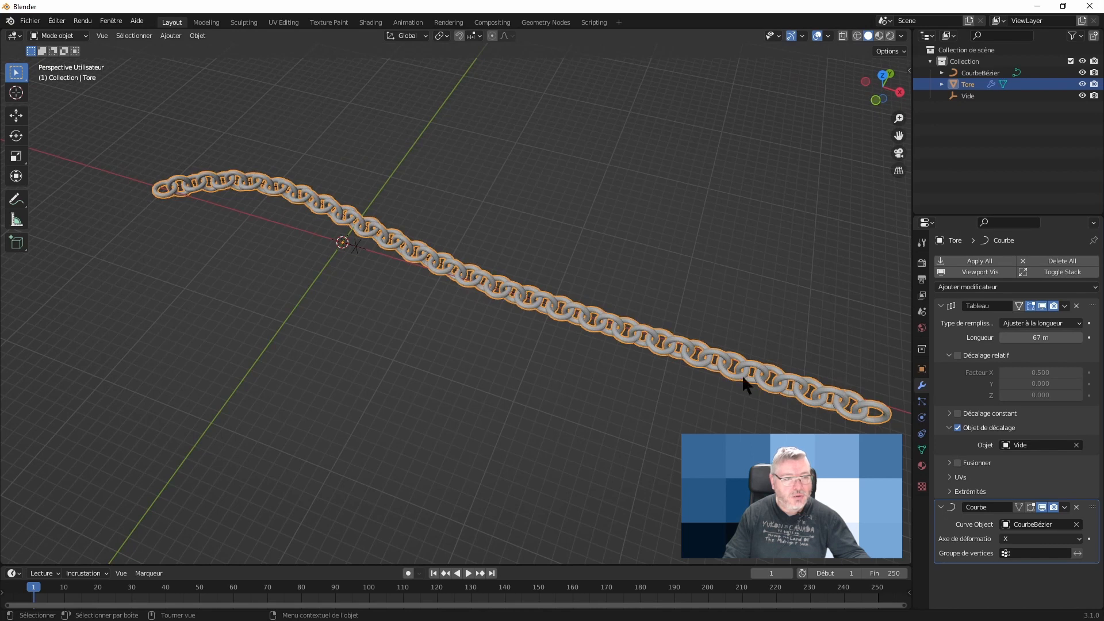
{"action": "middle_click_drag", "start_coordinate": [753, 384], "coordinate": [538, 308]}
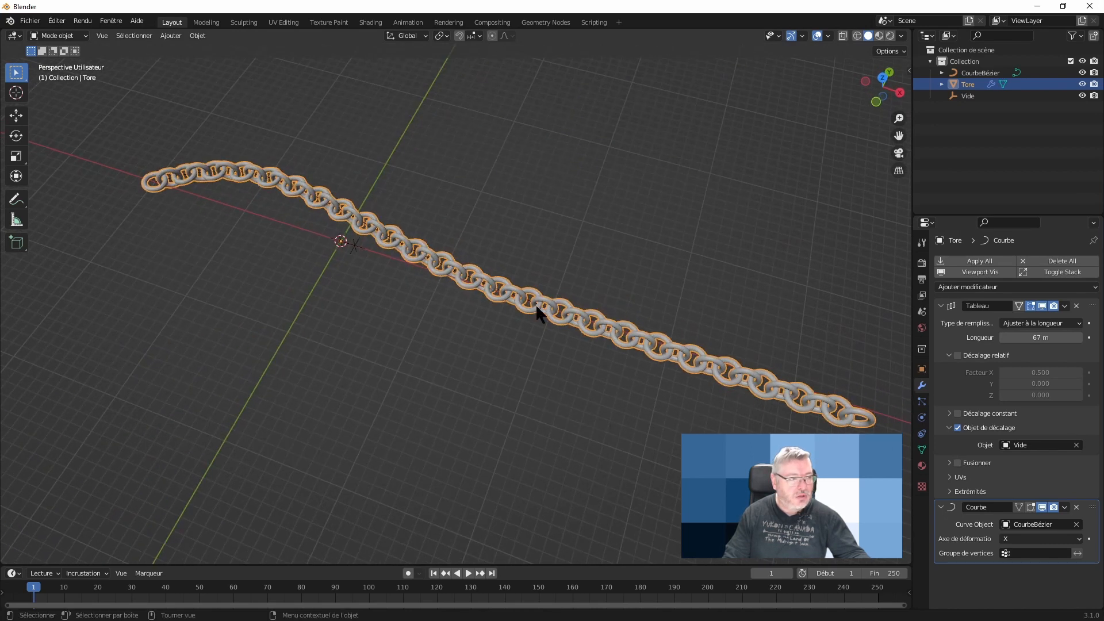
{"action": "middle_click_drag", "start_coordinate": [797, 375], "coordinate": [728, 334]}
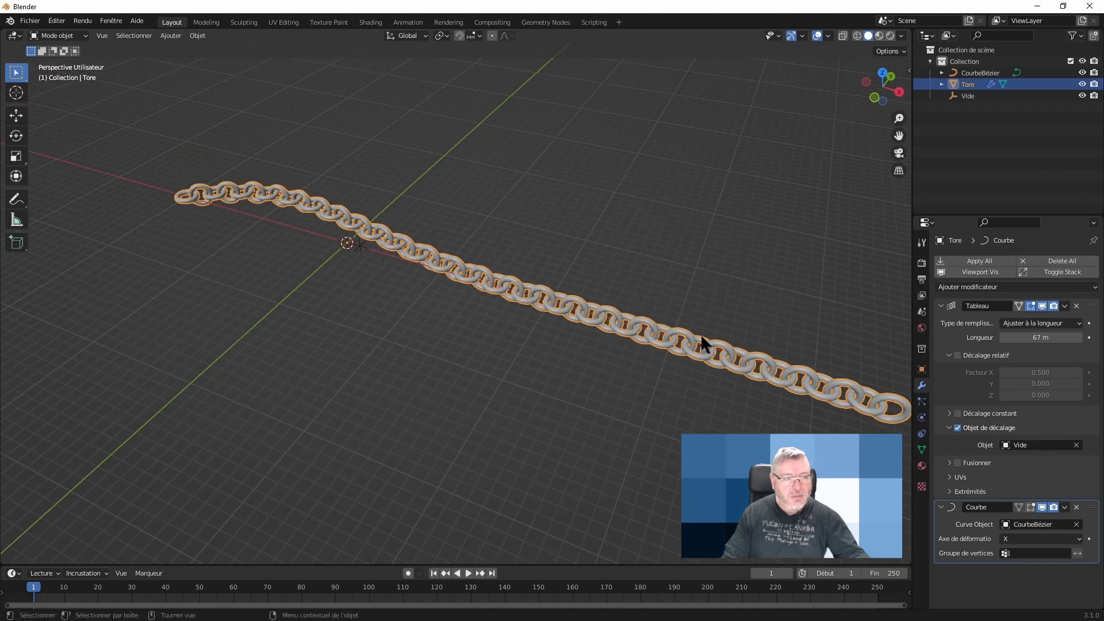
- Shorten the curved torus chain by setting the array's Longueur to 22 m
{"action": "left_click_drag", "start_coordinate": [1042, 338], "coordinate": [908, 338]}
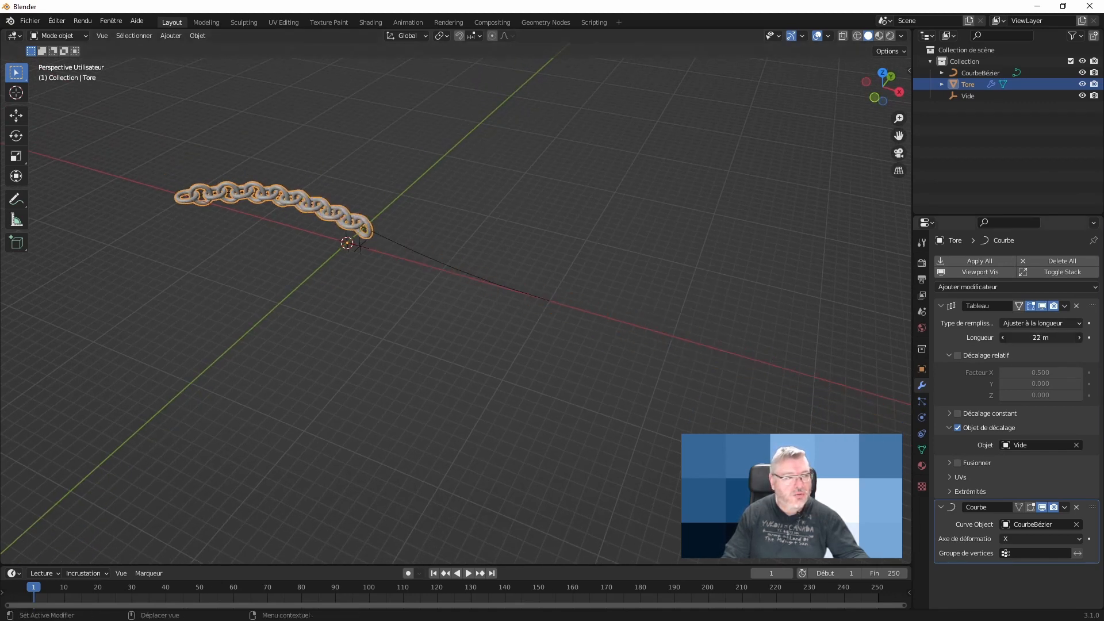
{"action": "middle_click_drag", "start_coordinate": [770, 315], "coordinate": [766, 316]}
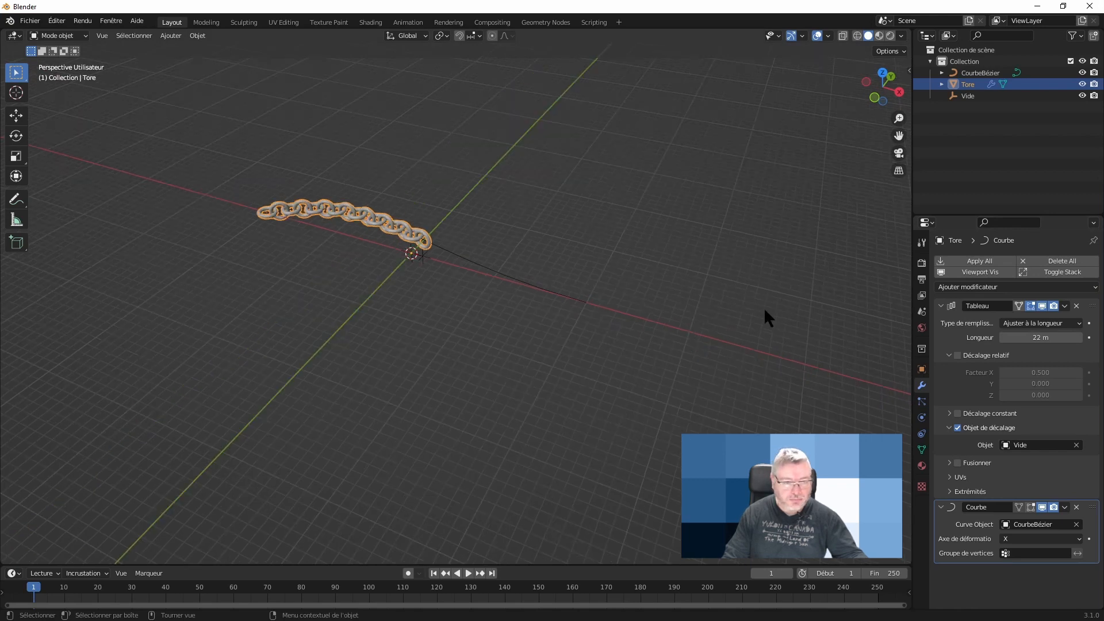
{"action": "middle_click_drag", "start_coordinate": [591, 271], "coordinate": [522, 267]}
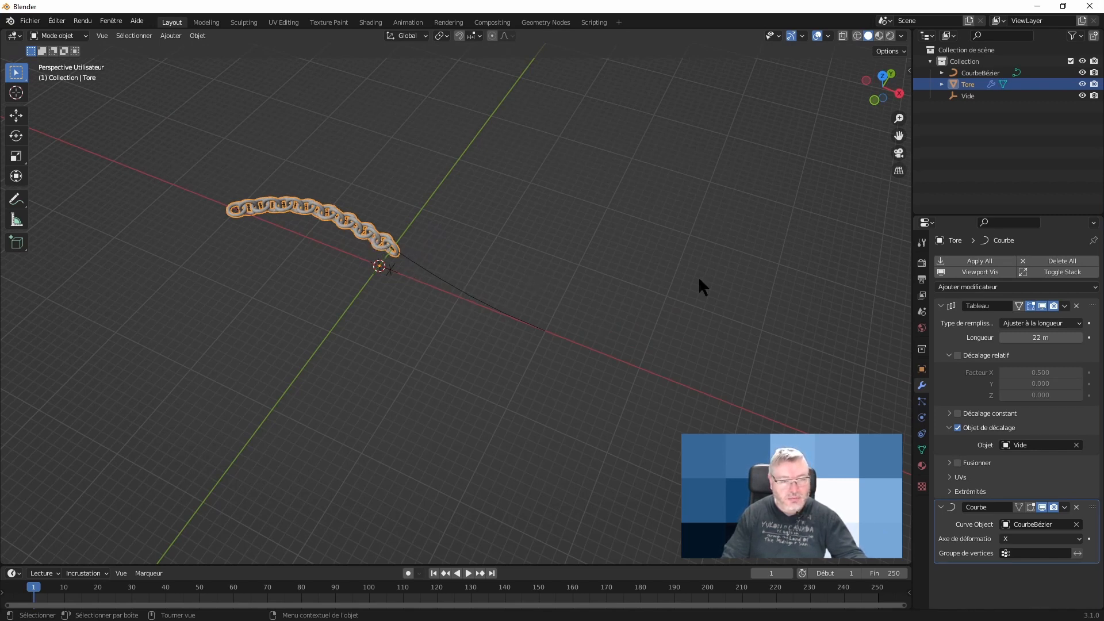
- Remove the torus's Courbe modifier and set the array's Type de remplissage to Ajuster à la courbe with CourbeBézier as its Courbe
{"action": "left_click", "coordinate": [1075, 508]}
{"action": "left_click", "coordinate": [1046, 323]}
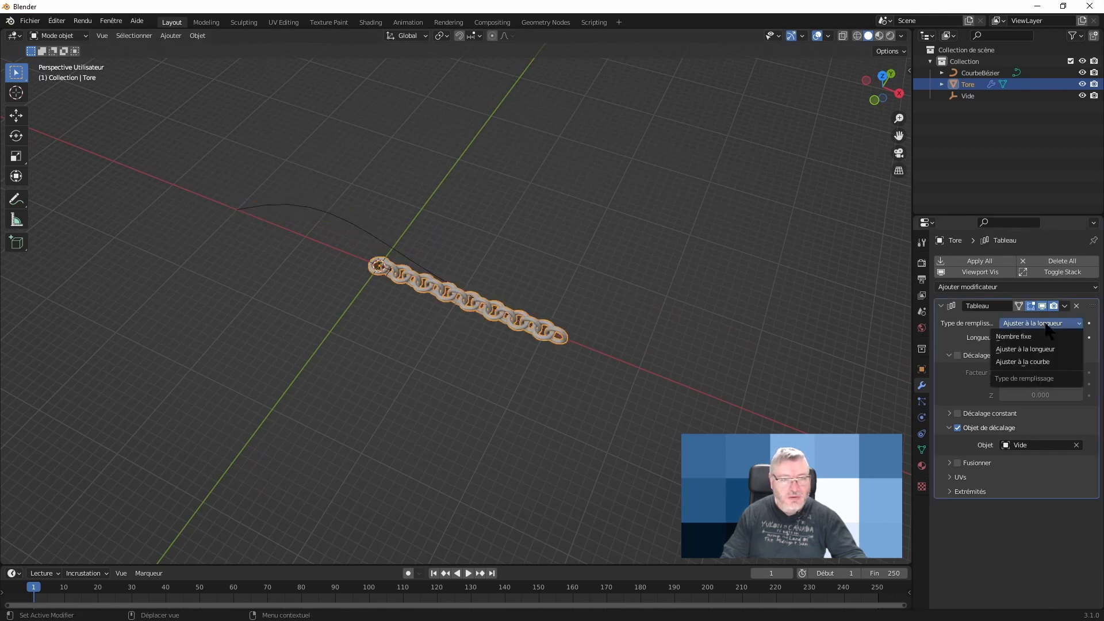
{"action": "left_click", "coordinate": [1024, 362]}
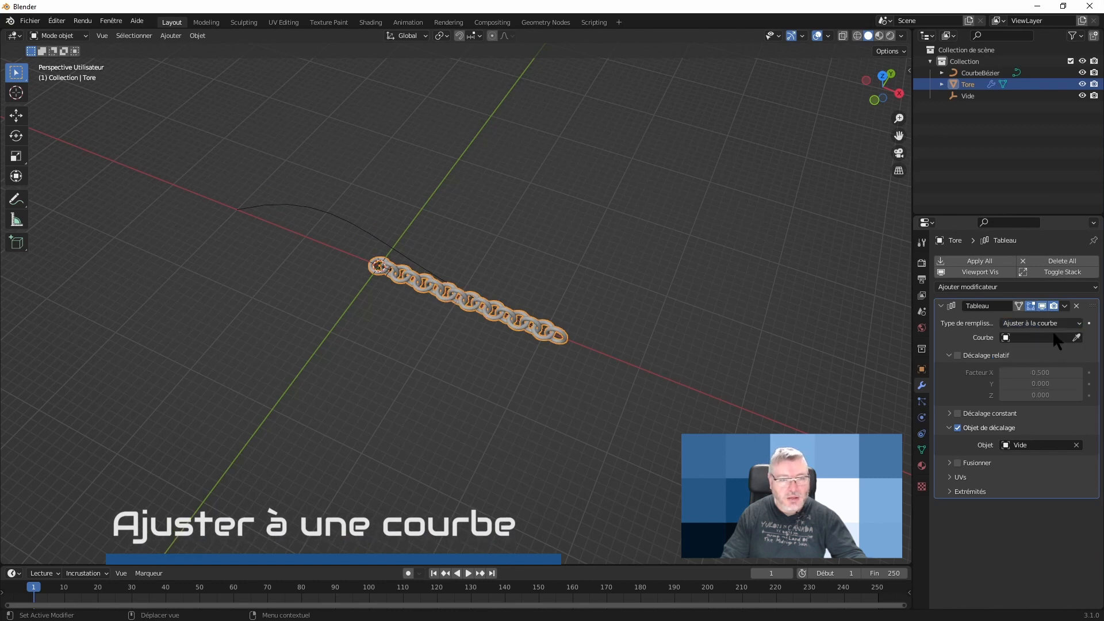
{"action": "left_click", "coordinate": [1075, 337]}
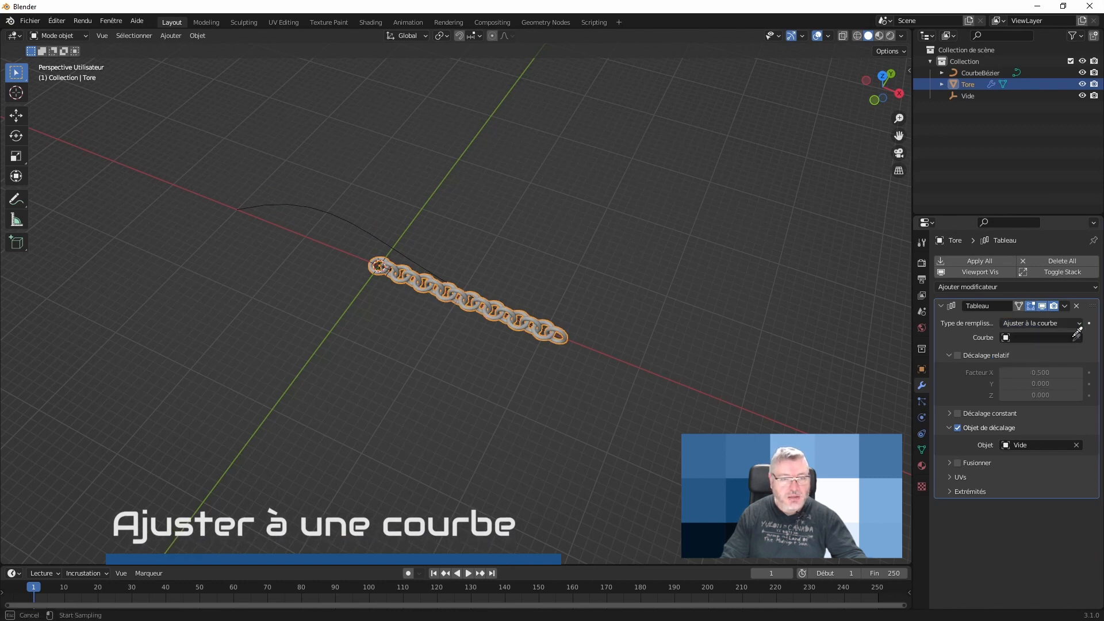
{"action": "left_click", "coordinate": [330, 212]}
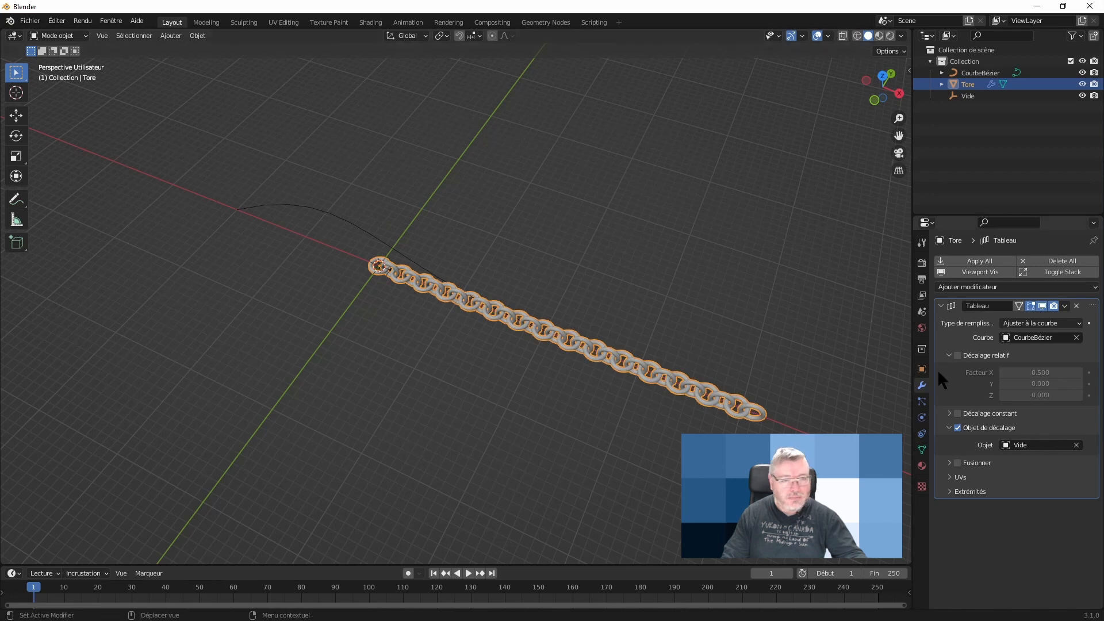
- In edit mode, move the Bézier curve's selected end point about 11 m in the negative X direction, and return to object mode
{"action": "left_click", "coordinate": [607, 325]}
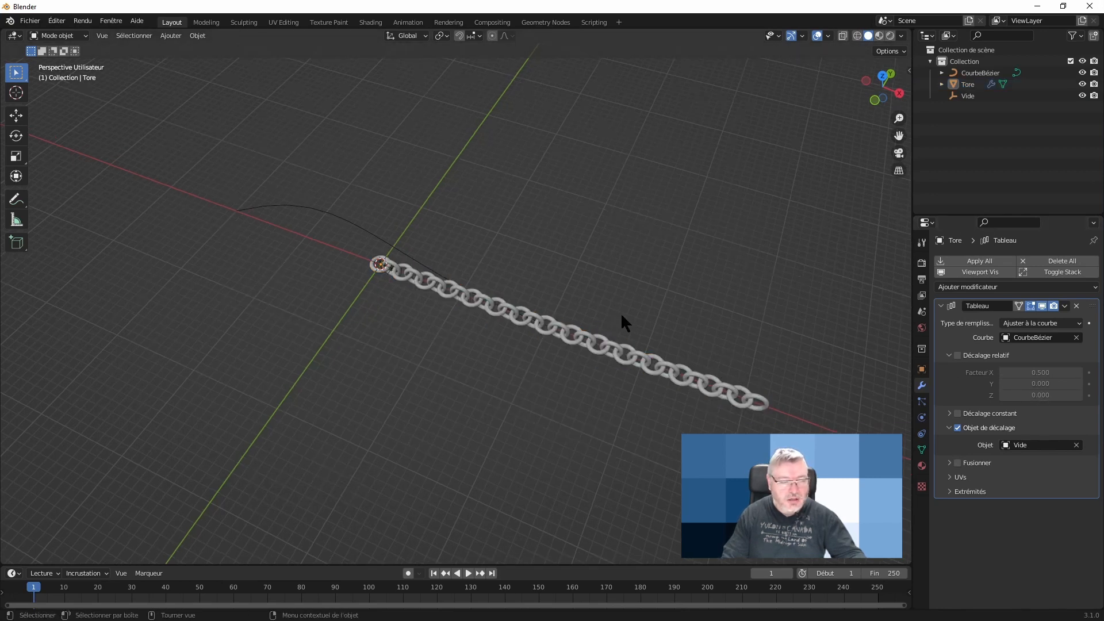
{"action": "left_click", "coordinate": [340, 225]}
{"action": "middle_click_drag", "start_coordinate": [476, 222], "coordinate": [494, 246]}
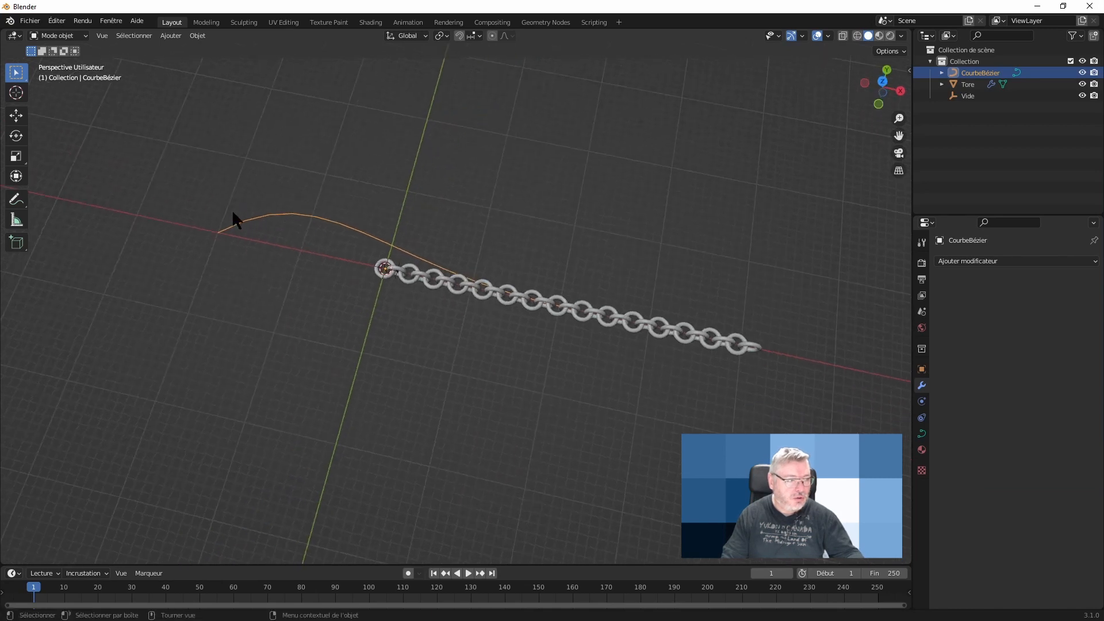
{"action": "key", "text": "Tab"}
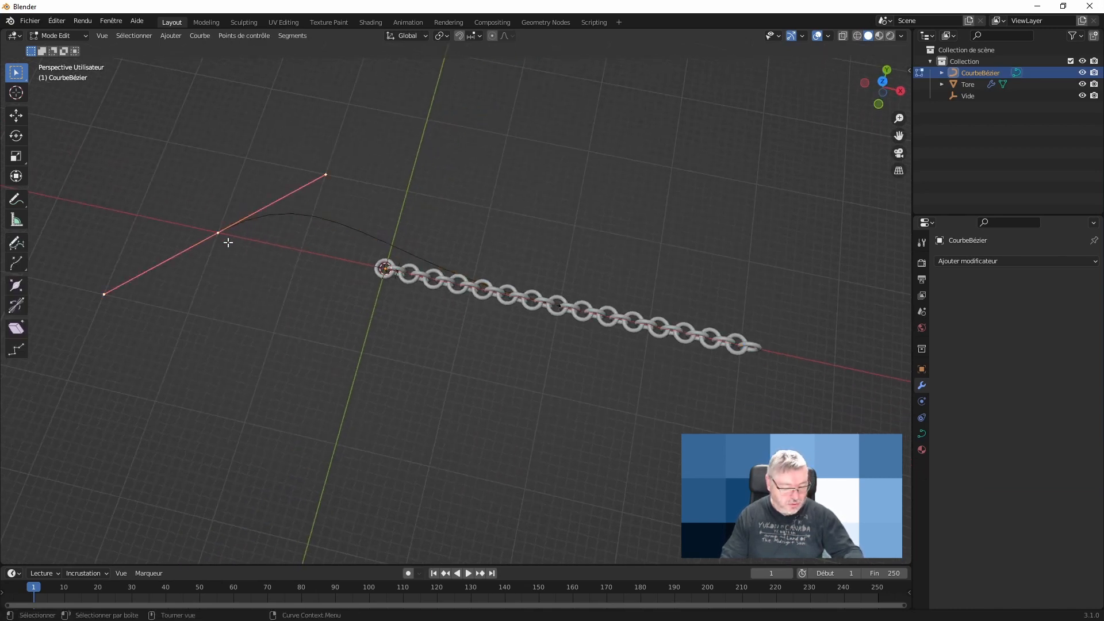
{"action": "key", "text": "g"}
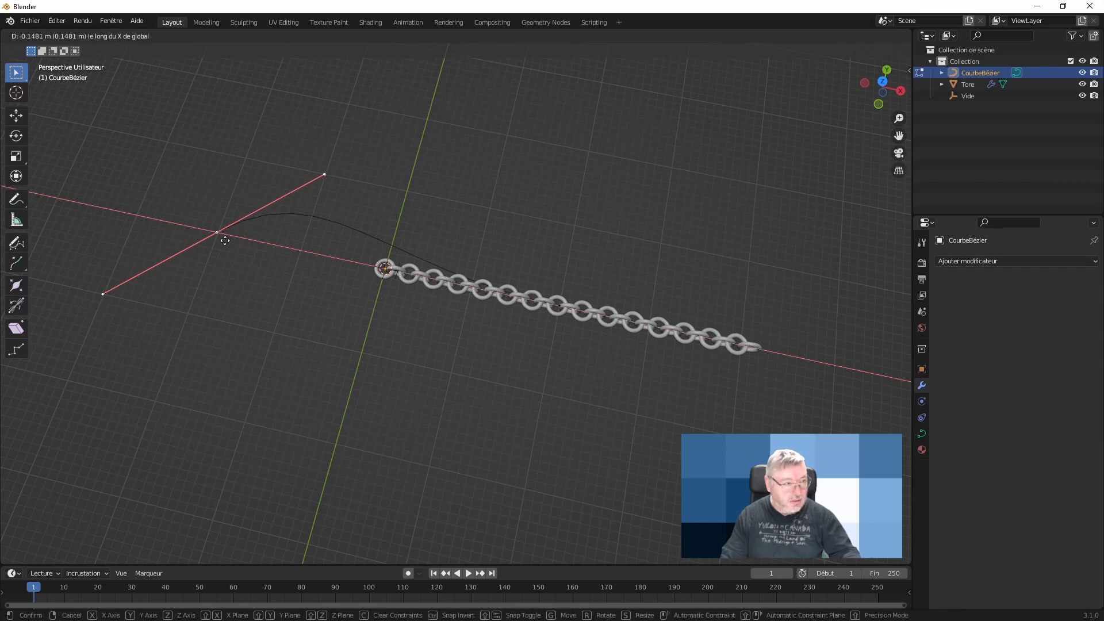
{"action": "key", "text": "x"}
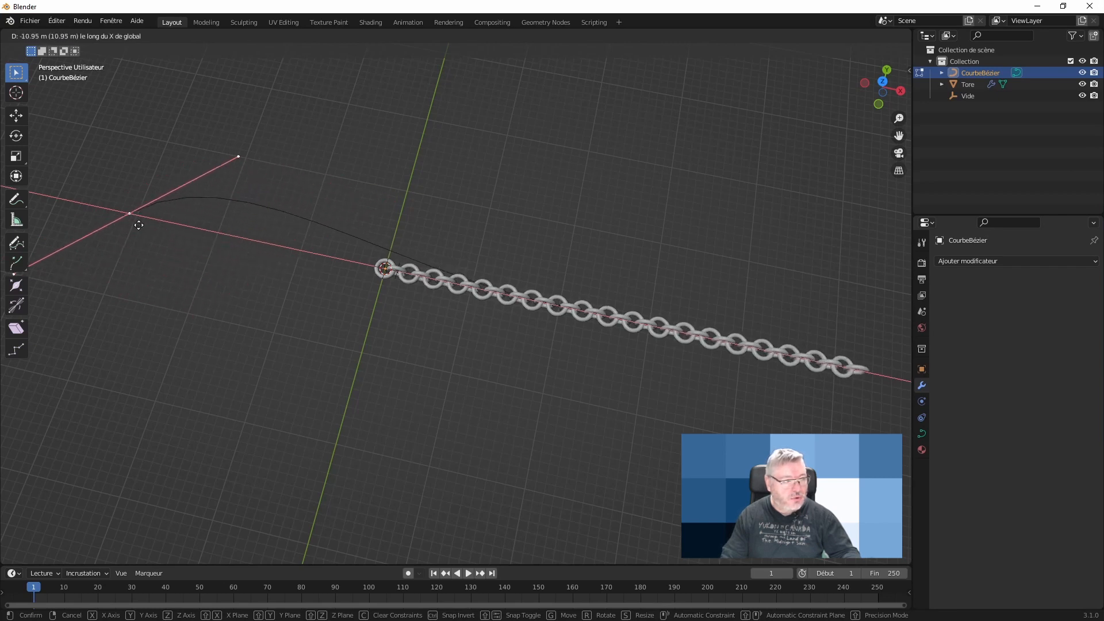
{"action": "left_click", "coordinate": [144, 207]}
{"action": "middle_click_drag", "start_coordinate": [422, 230], "coordinate": [431, 205]}
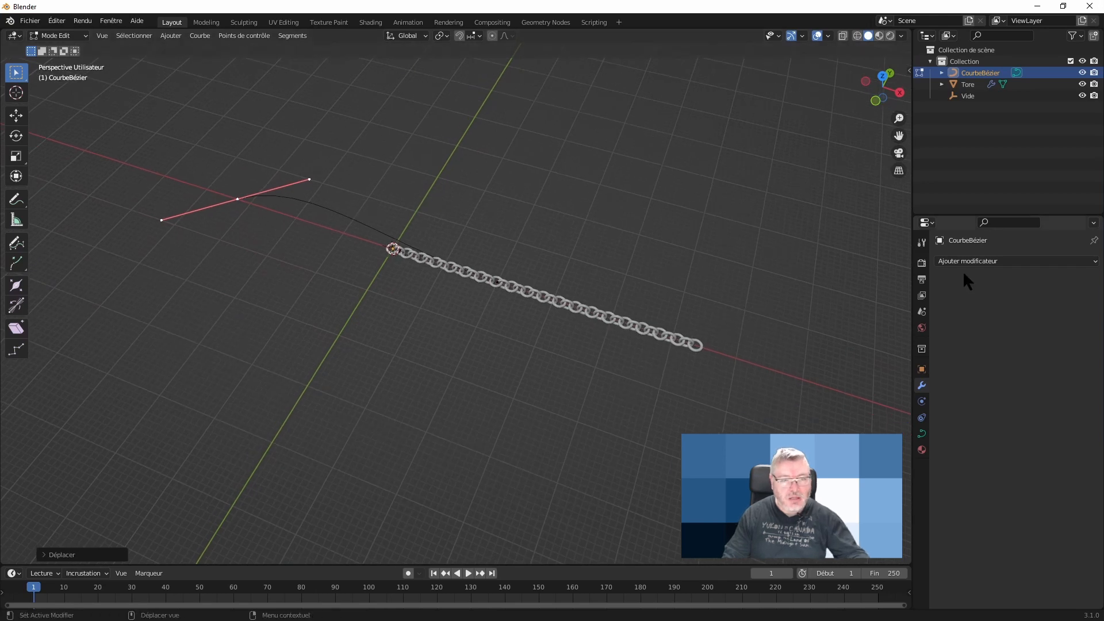
{"action": "key", "text": "Tab"}
- Deform the curve-fitted torus chain with a Courbe modifier that uses CourbeBézier as its Curve Object
{"action": "left_click", "coordinate": [571, 301]}
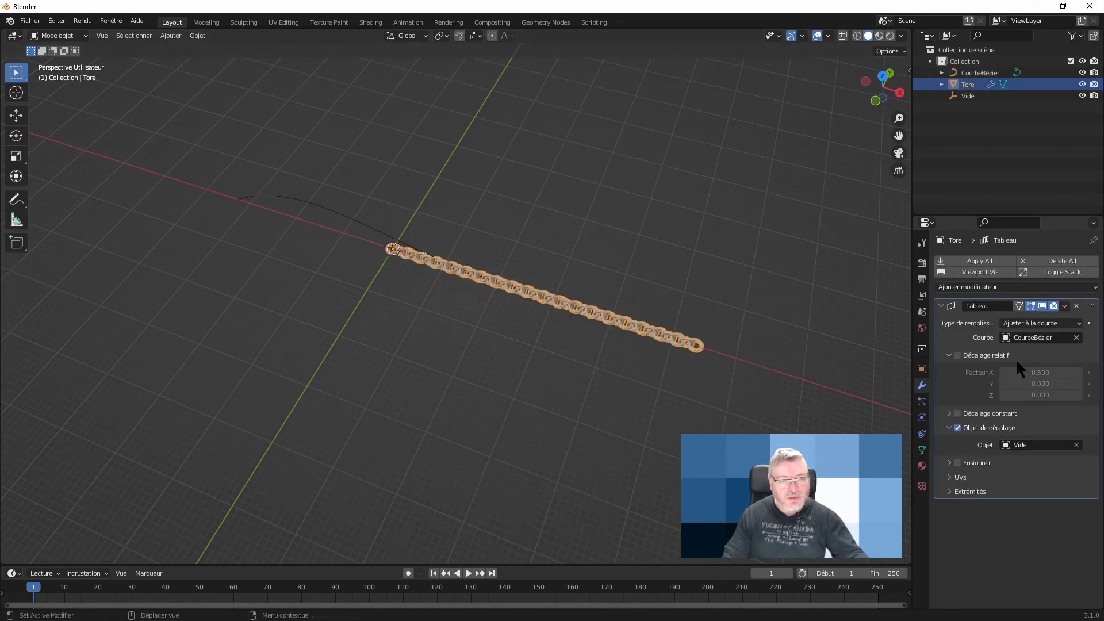
{"action": "left_click", "coordinate": [966, 286]}
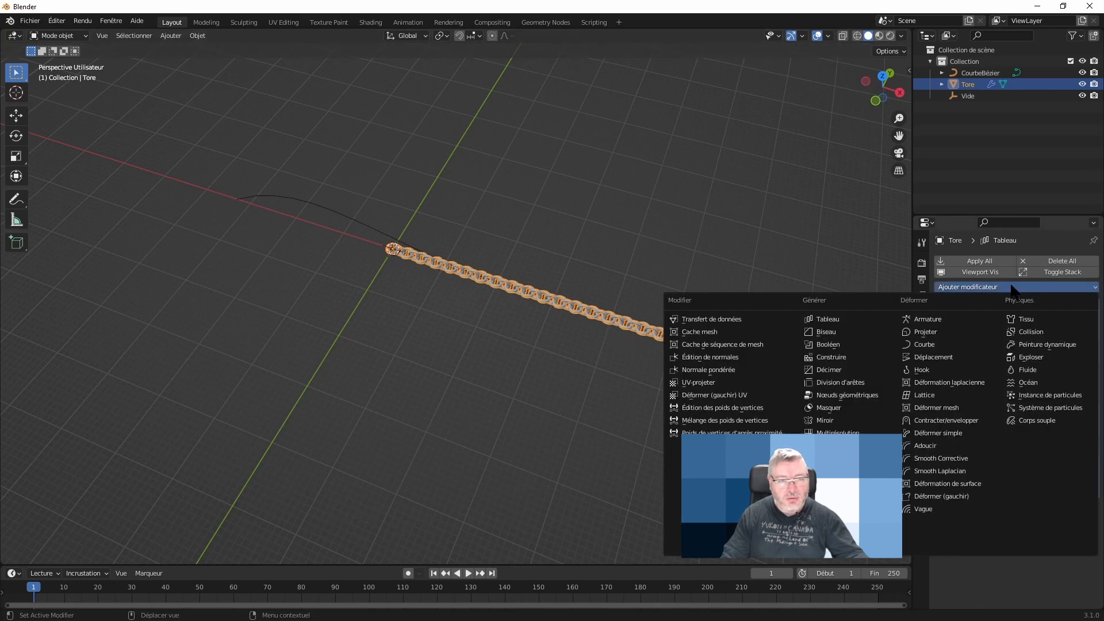
{"action": "left_click", "coordinate": [955, 344]}
{"action": "left_click", "coordinate": [1059, 524]}
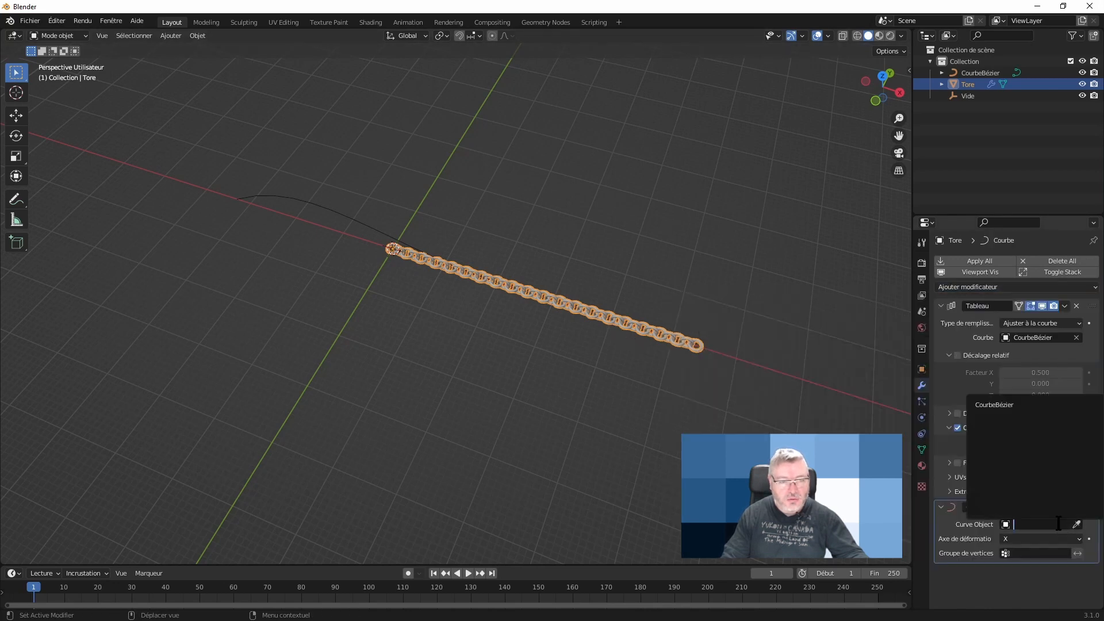
{"action": "left_click", "coordinate": [997, 405]}
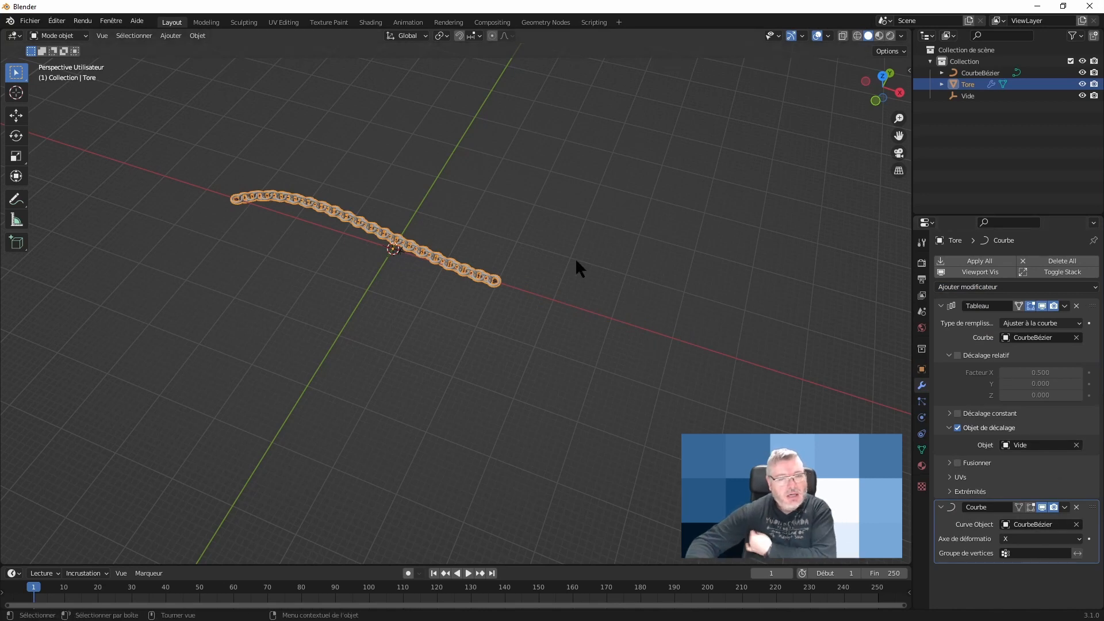
- Edit CourbeBézier by extruding its selected end point toward the foreground and rotating the new point's handles to round the bend
{"action": "middle_click_drag", "start_coordinate": [571, 252], "coordinate": [457, 336]}
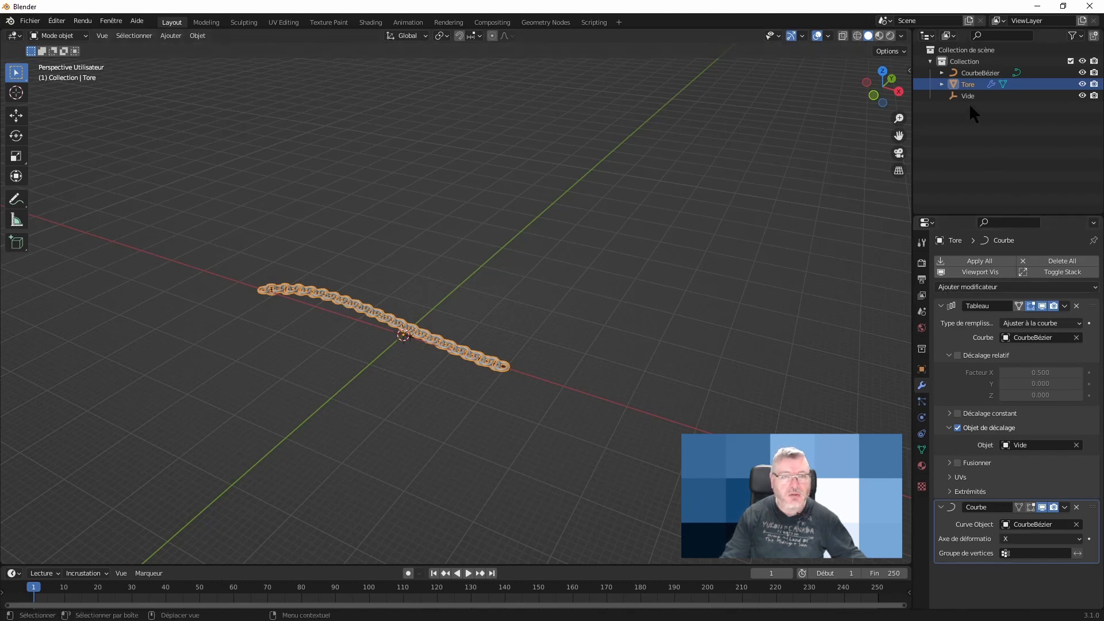
{"action": "left_click", "coordinate": [977, 73]}
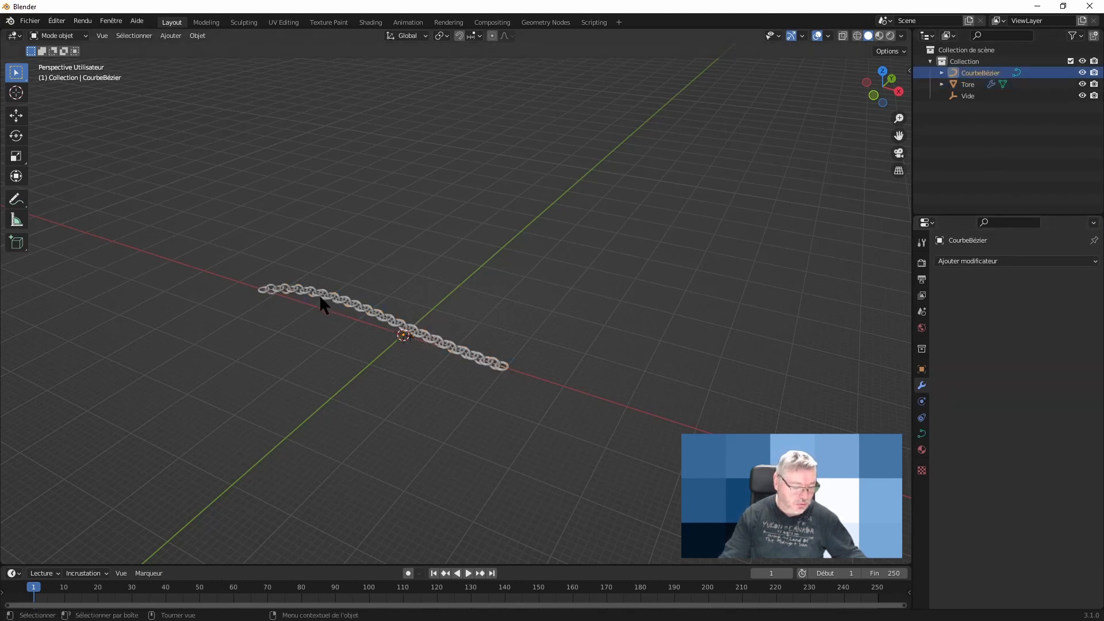
{"action": "key", "text": "Tab"}
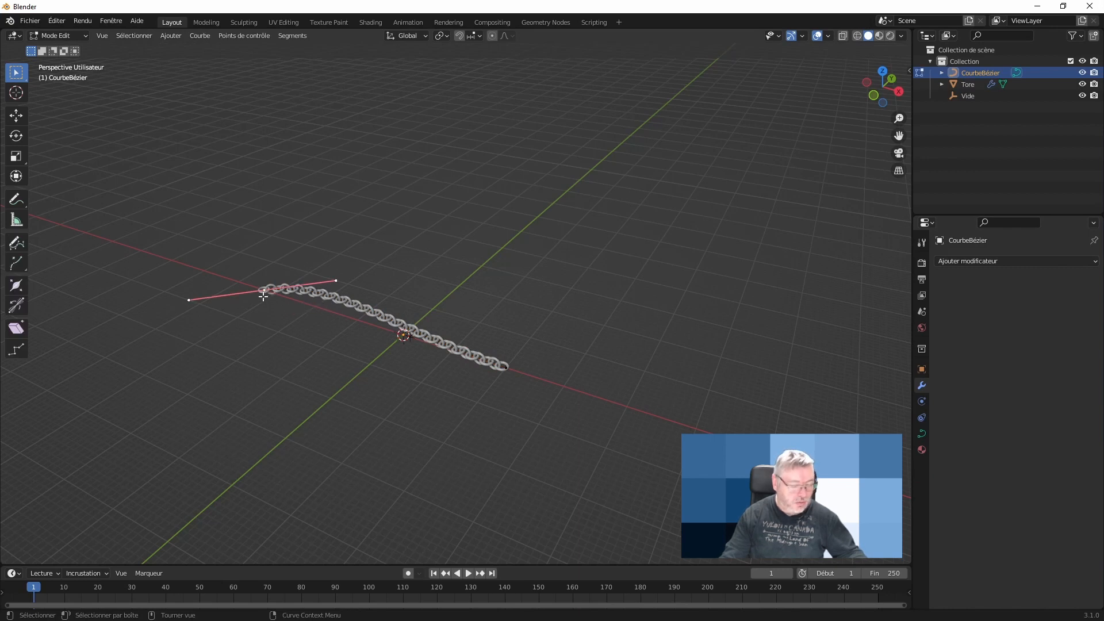
{"action": "key", "text": "e"}
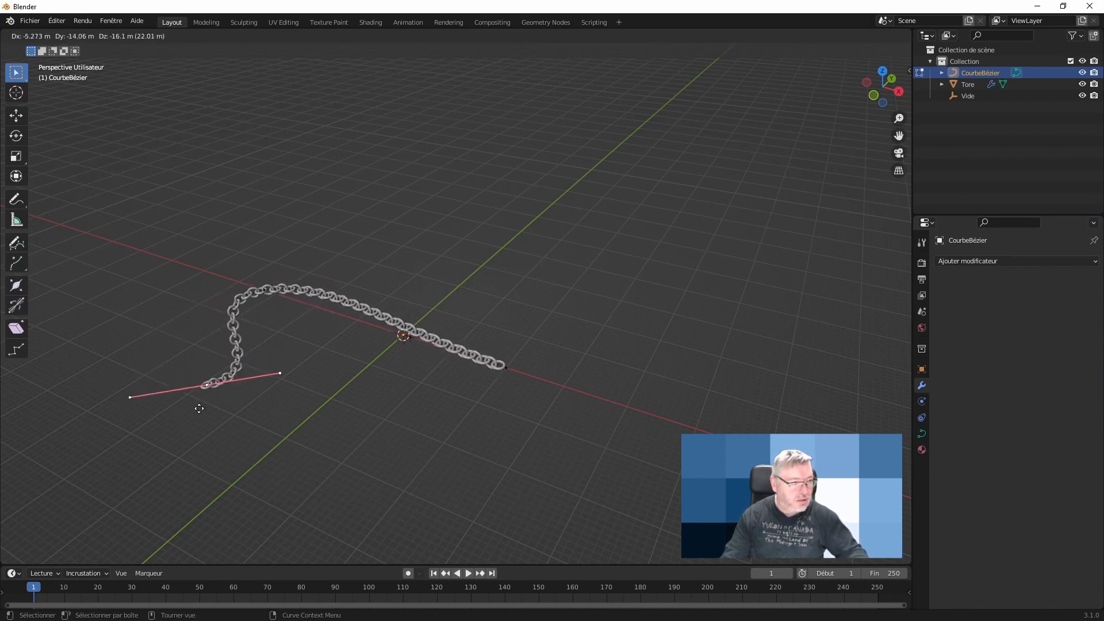
{"action": "left_click", "coordinate": [192, 445]}
{"action": "key", "text": "r"}
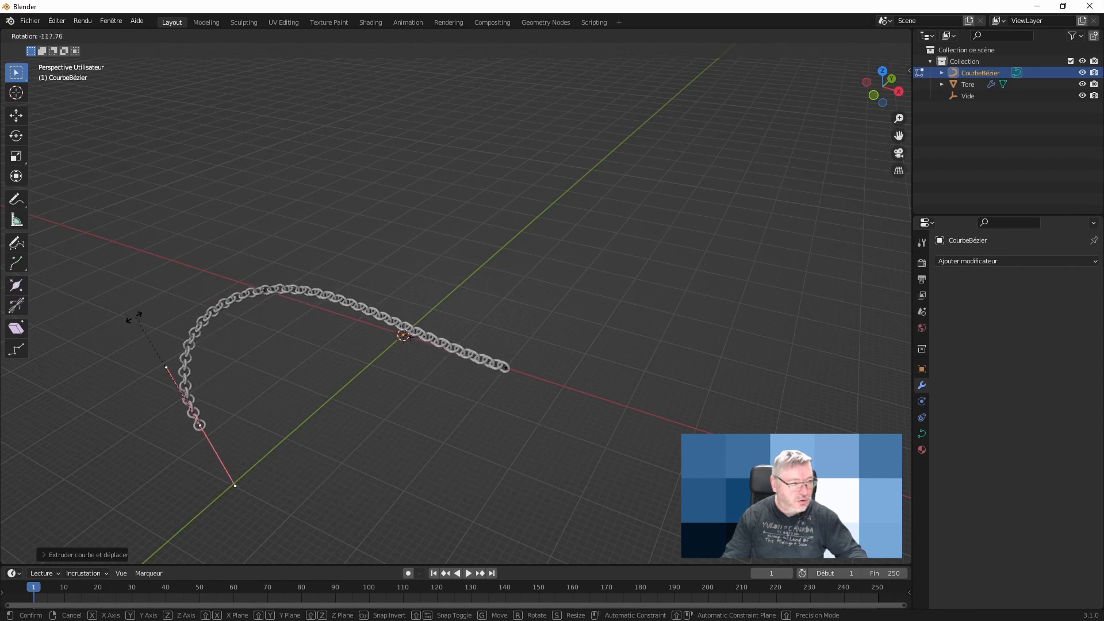
{"action": "left_click", "coordinate": [331, 511]}
- Extrude a further point from the curve's new end, across the Y axis, and rotate its handles to continue the loop
{"action": "key", "text": "e"}
{"action": "left_click", "coordinate": [540, 570]}
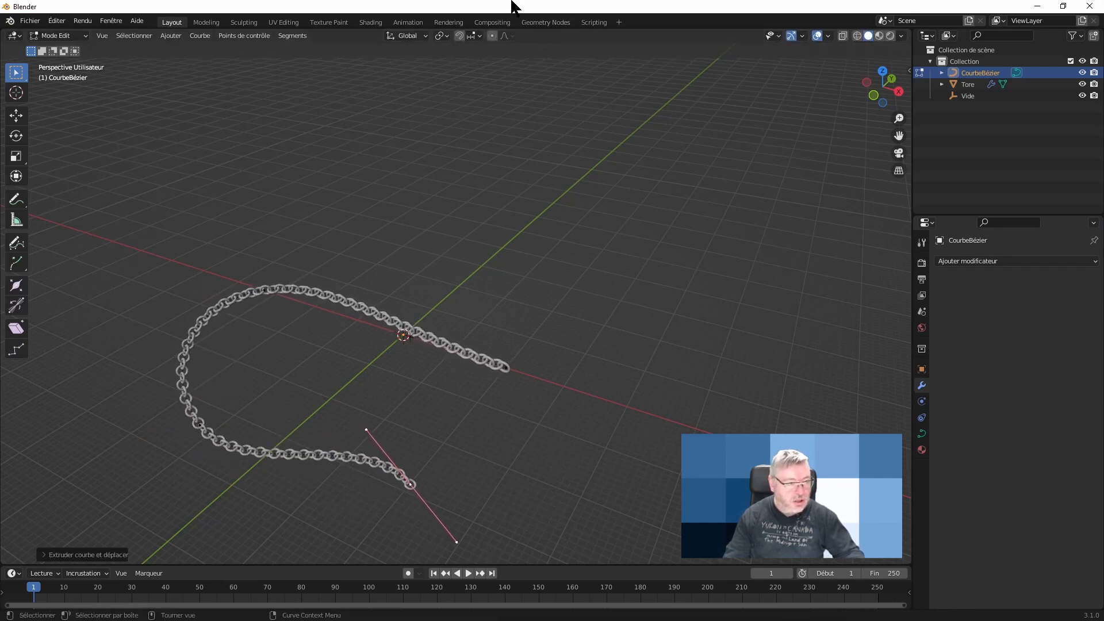
{"action": "key", "text": "r"}
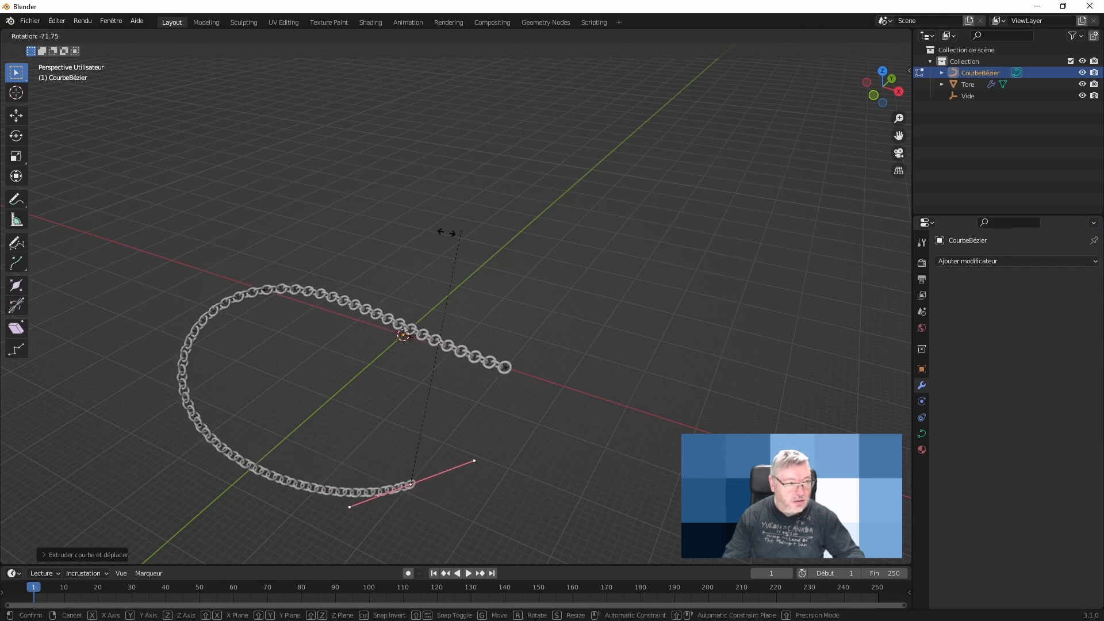
{"action": "left_click", "coordinate": [372, 264]}
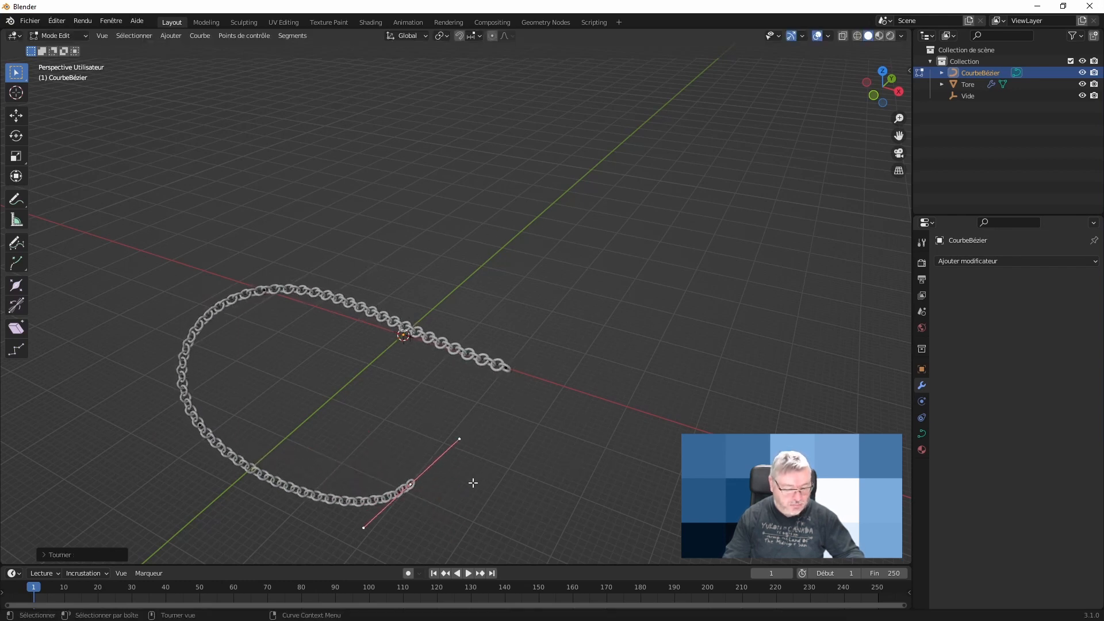
- Extrude another point from CourbeBézier's end back across the X axis, rotate its handles to bend the end, and return to object mode
{"action": "key", "text": "e"}
{"action": "left_click", "coordinate": [749, 258]}
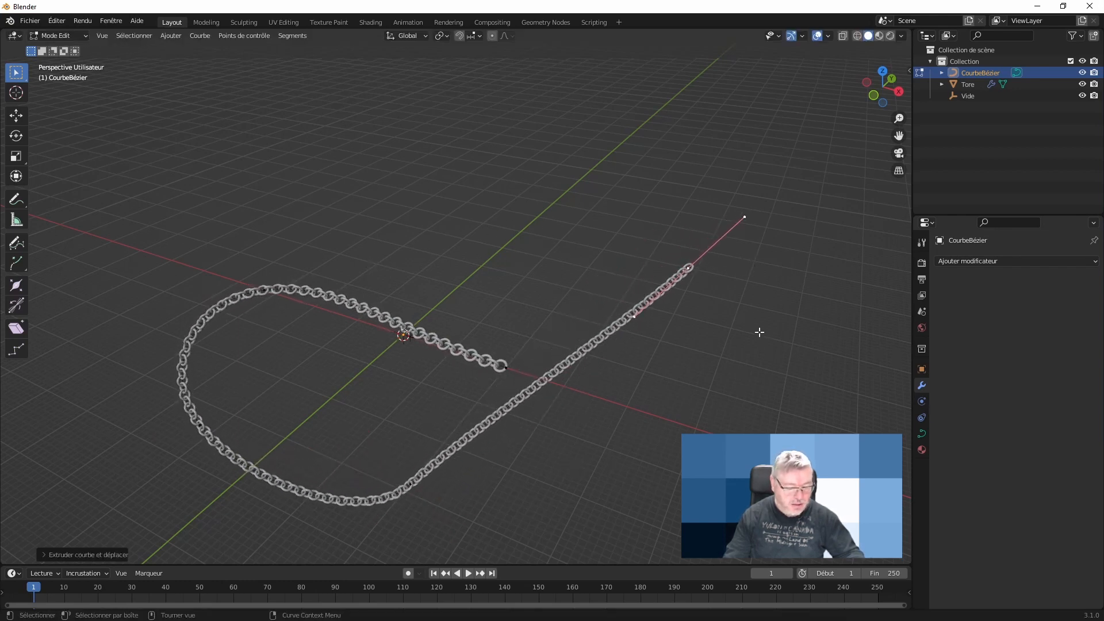
{"action": "key", "text": "r"}
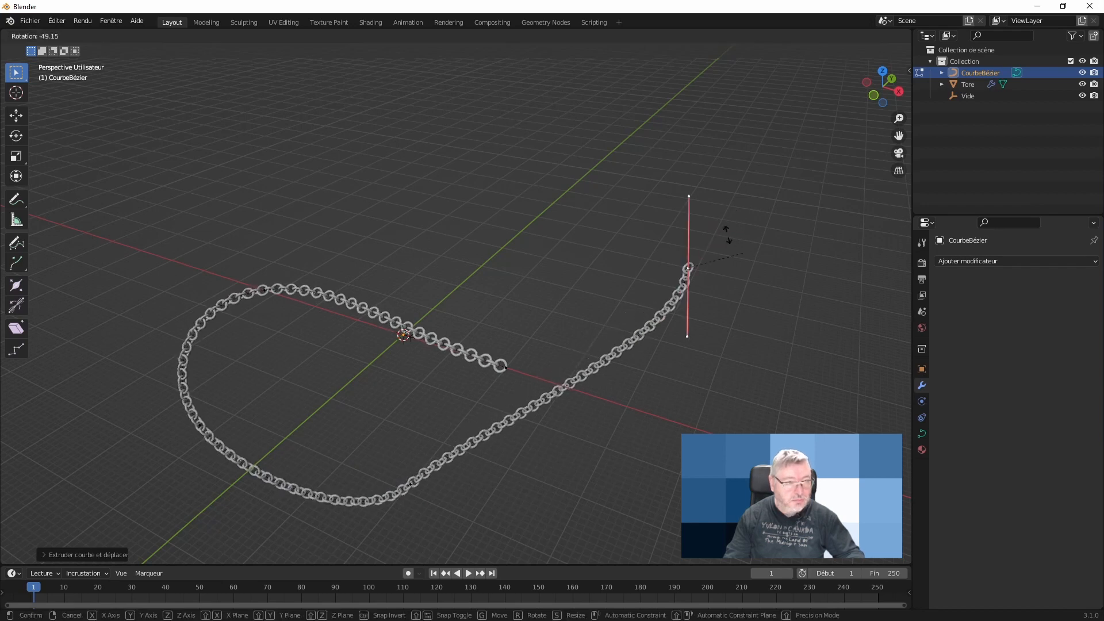
{"action": "left_click", "coordinate": [549, 359]}
{"action": "middle_click_drag", "start_coordinate": [549, 360], "coordinate": [552, 249]}
{"action": "middle_click_drag", "start_coordinate": [376, 304], "coordinate": [375, 328]}
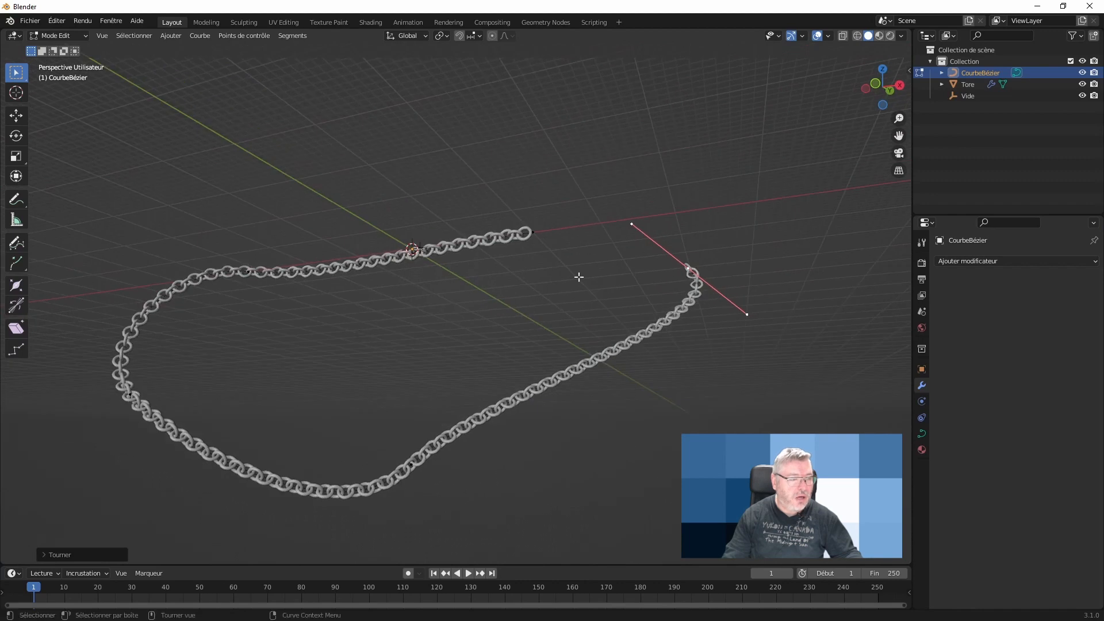
{"action": "middle_click_drag", "start_coordinate": [531, 263], "coordinate": [499, 348]}
{"action": "key", "text": "Tab"}
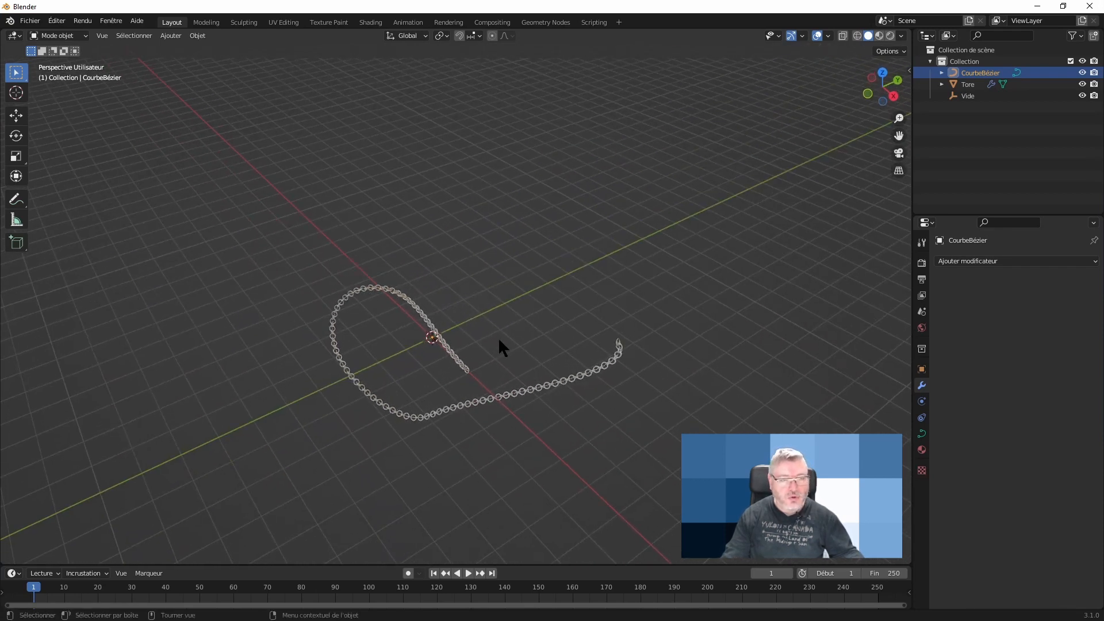
- Select the torus chain and frame it to examine how it follows the extended curve
{"action": "left_click", "coordinate": [445, 349]}
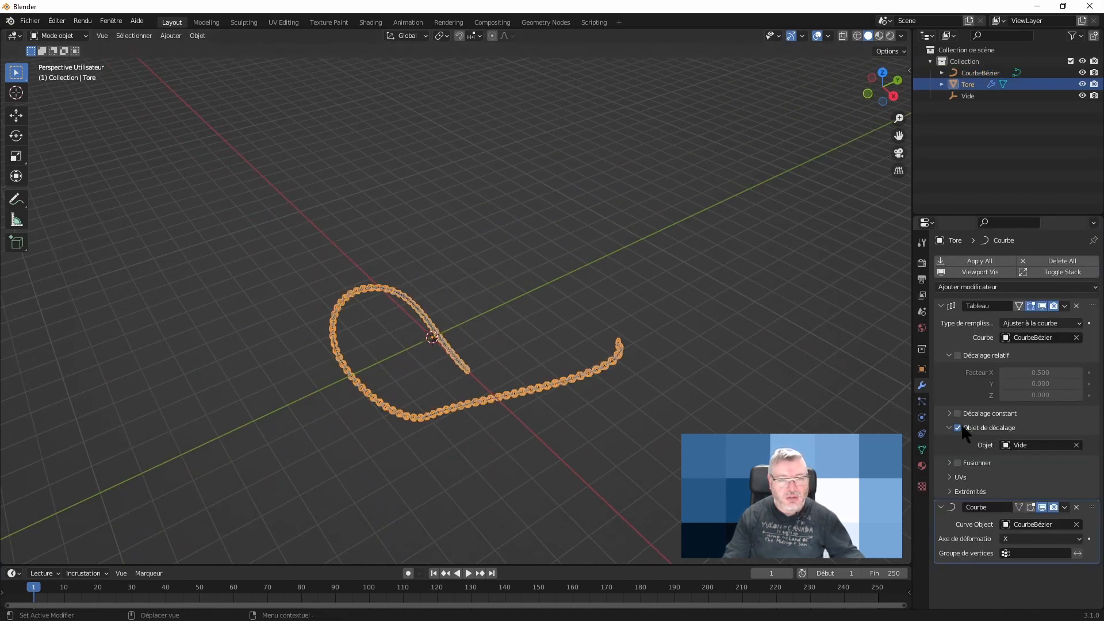
{"action": "middle_click_drag", "start_coordinate": [466, 381], "coordinate": [435, 335]}
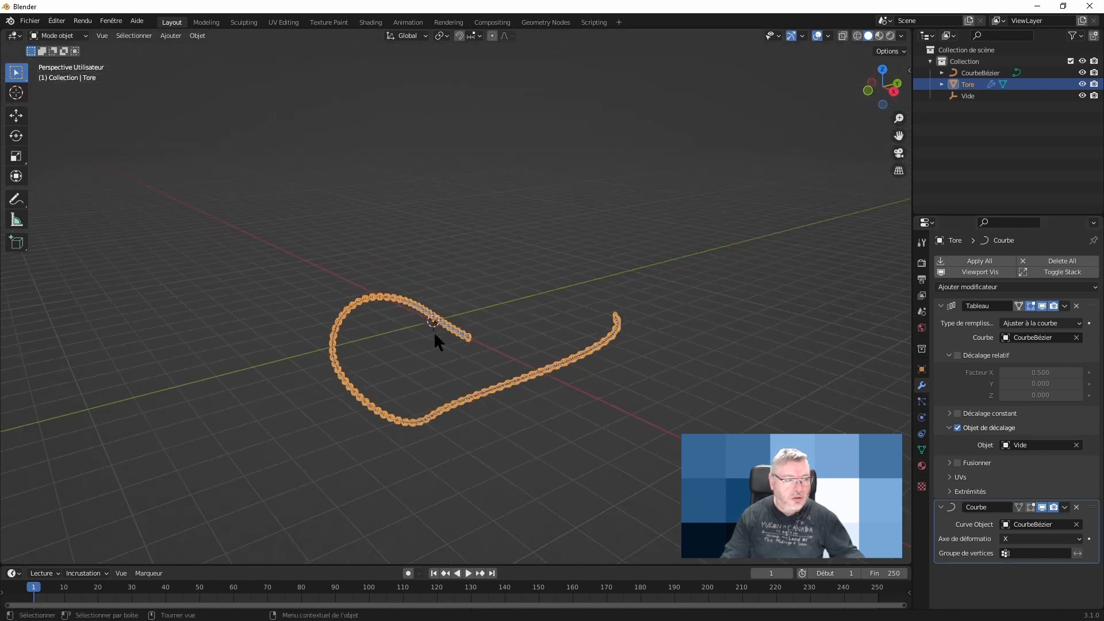
{"action": "middle_click_drag", "start_coordinate": [548, 323], "coordinate": [524, 348]}
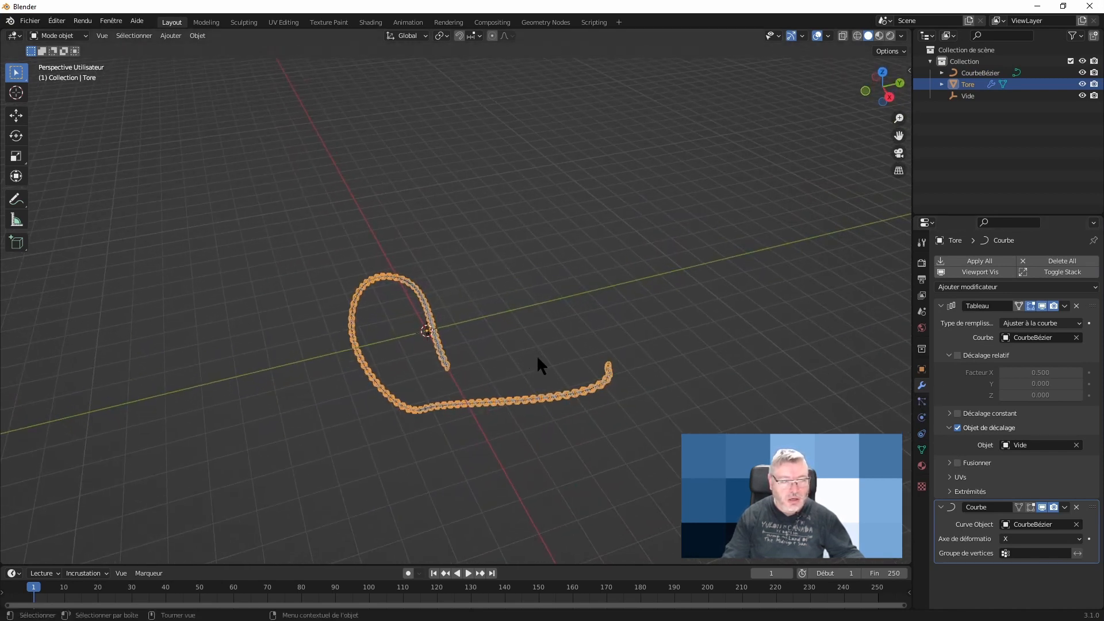
{"action": "left_click", "coordinate": [536, 350]}
{"action": "left_click", "coordinate": [545, 397]}
{"action": "key", "text": "KP_Decimal"}
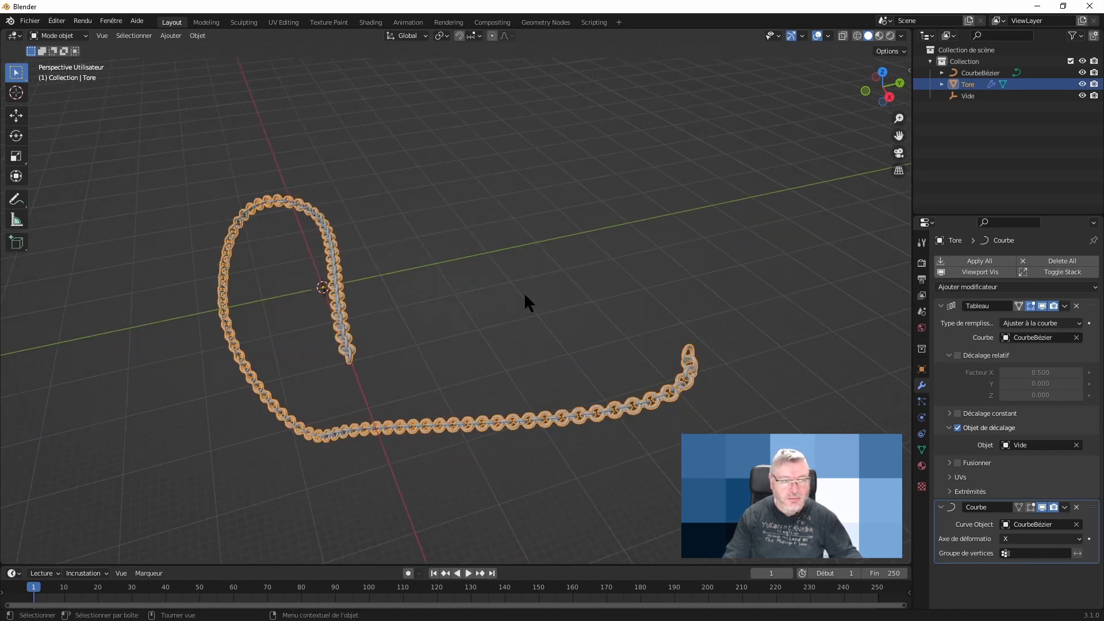
{"action": "middle_click_drag", "start_coordinate": [523, 292], "coordinate": [503, 250]}
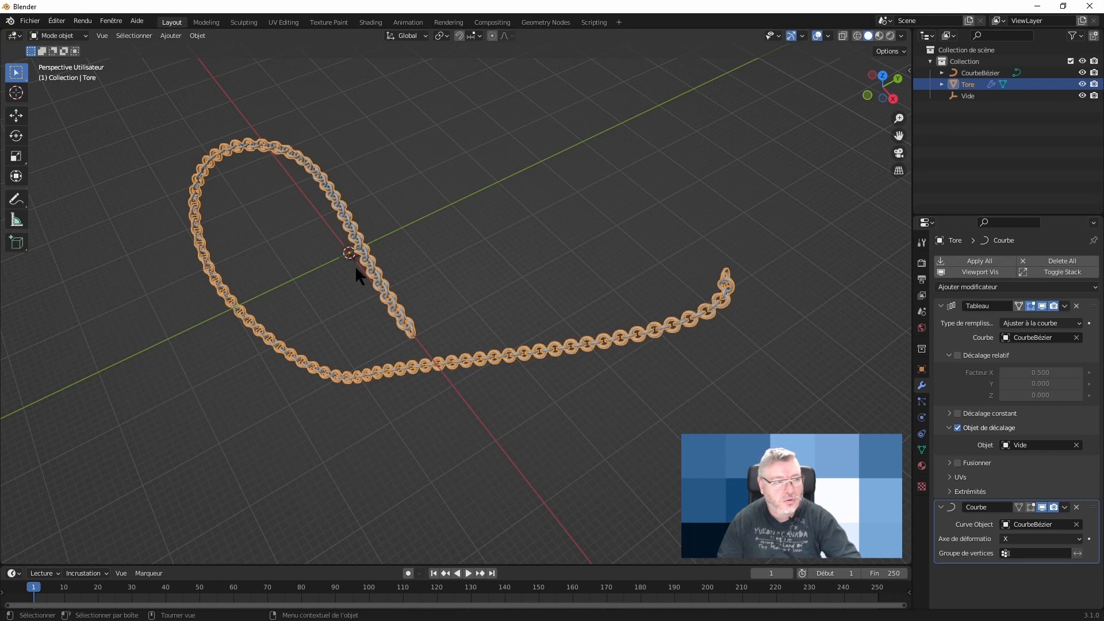
- Toggle the Tableau modifier's viewport display repeatedly, leaving it off to compare the single torus with the full chain
{"action": "left_click", "coordinate": [1042, 307]}
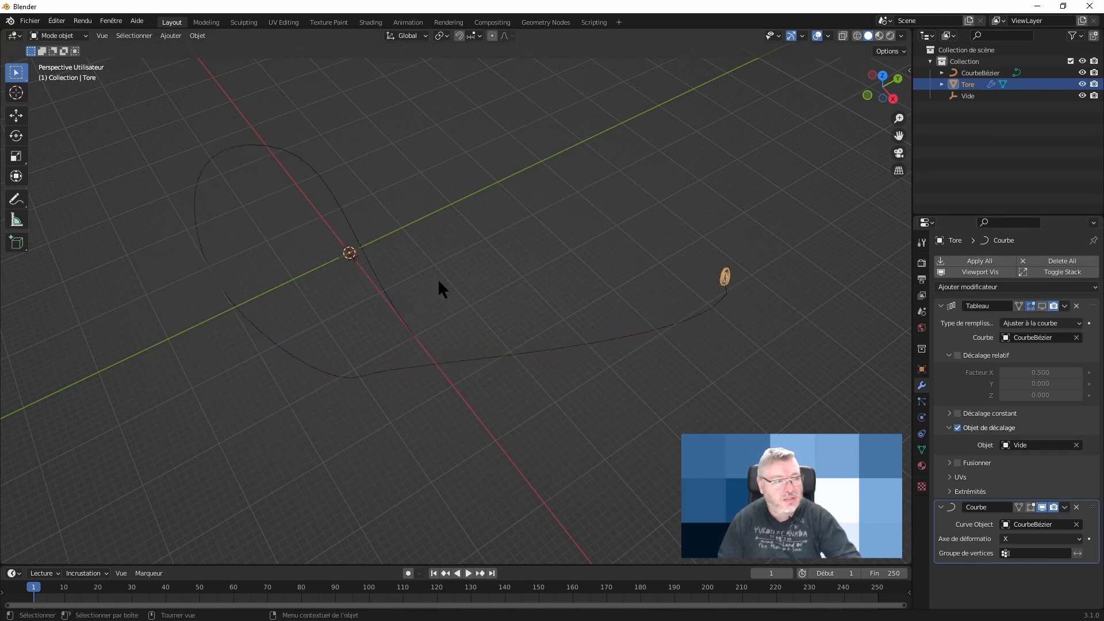
{"action": "middle_click_drag", "start_coordinate": [572, 260], "coordinate": [578, 223]}
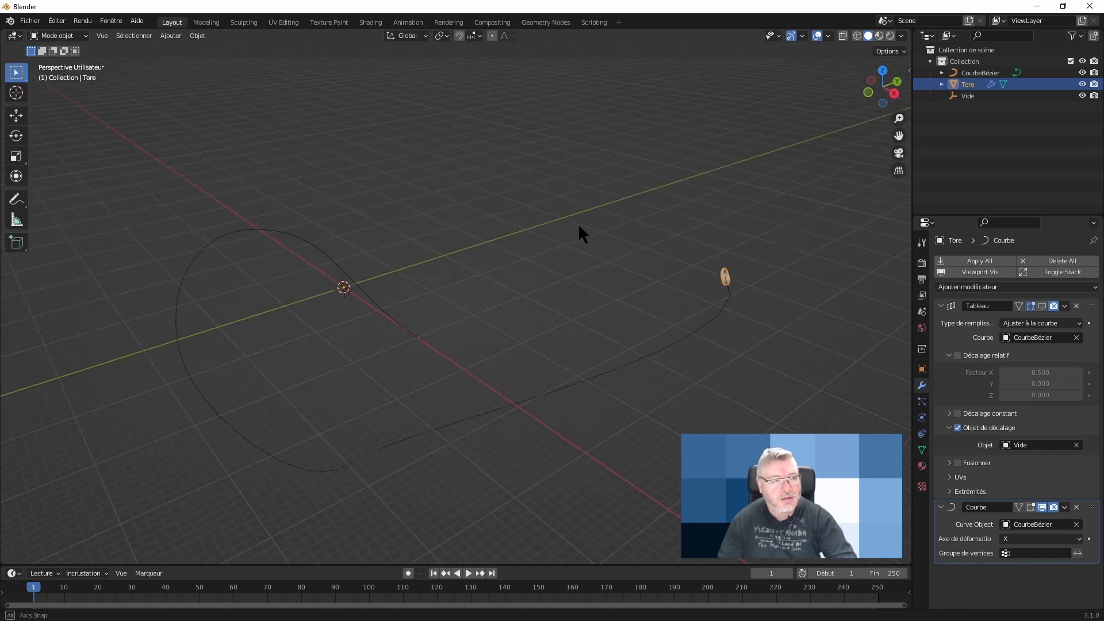
{"action": "left_click", "coordinate": [1042, 307]}
{"action": "left_click", "coordinate": [1042, 306]}
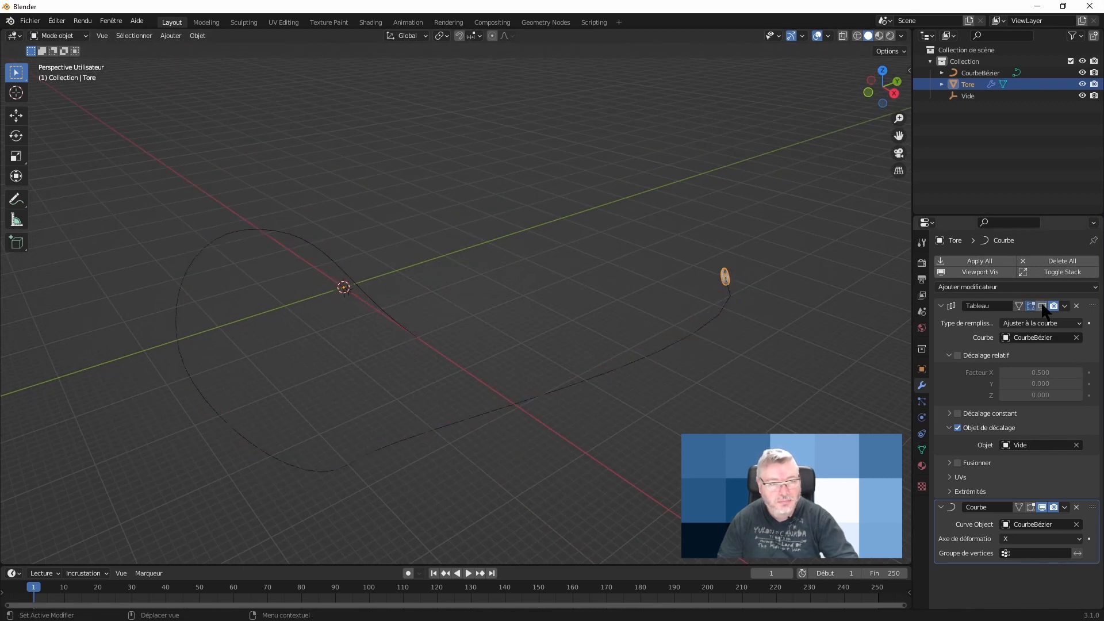
{"action": "left_click", "coordinate": [1041, 306]}
{"action": "left_click", "coordinate": [1042, 306]}
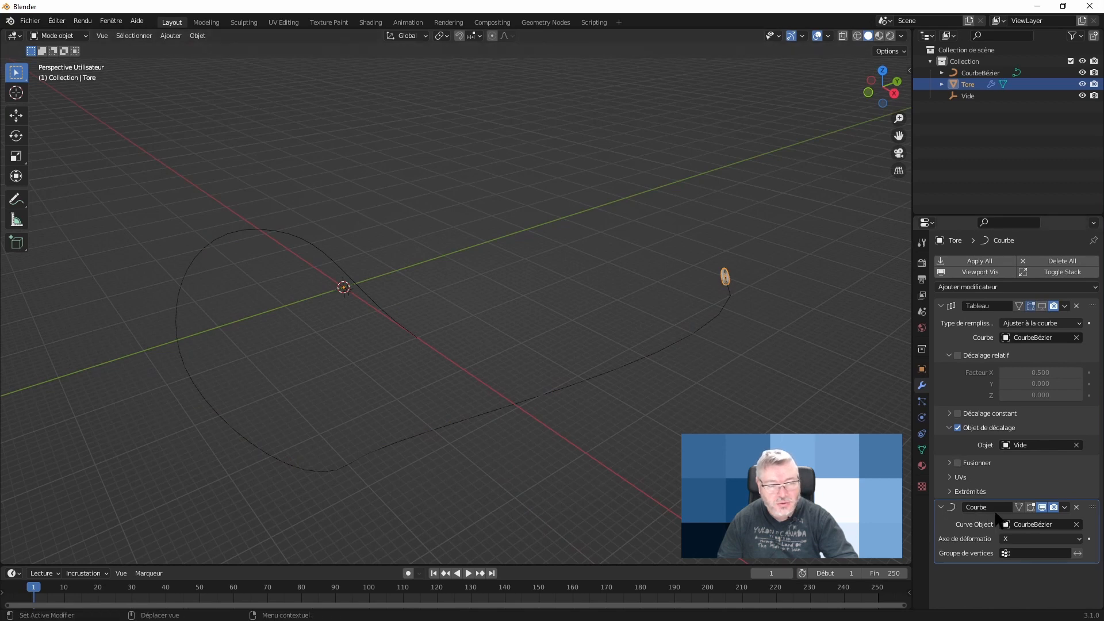
- Turn off the Courbe modifier's viewport display, and restore the viewport display of Tableau and then Courbe
{"action": "left_click", "coordinate": [1043, 508]}
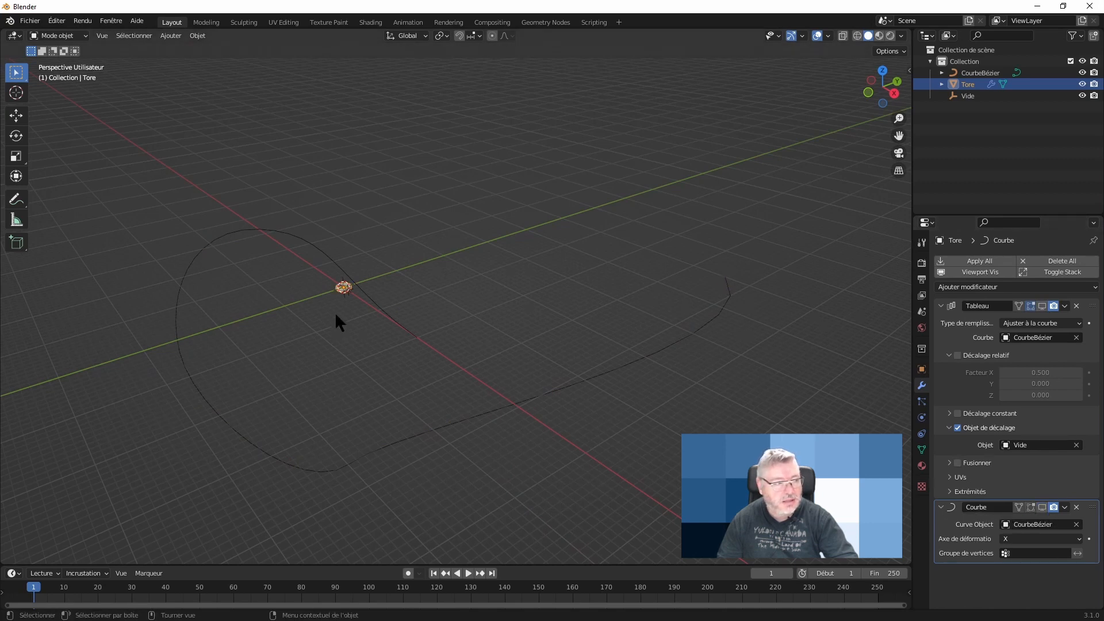
{"action": "scroll", "coordinate": [326, 293], "scroll_direction": "up", "scroll_amount": 1}
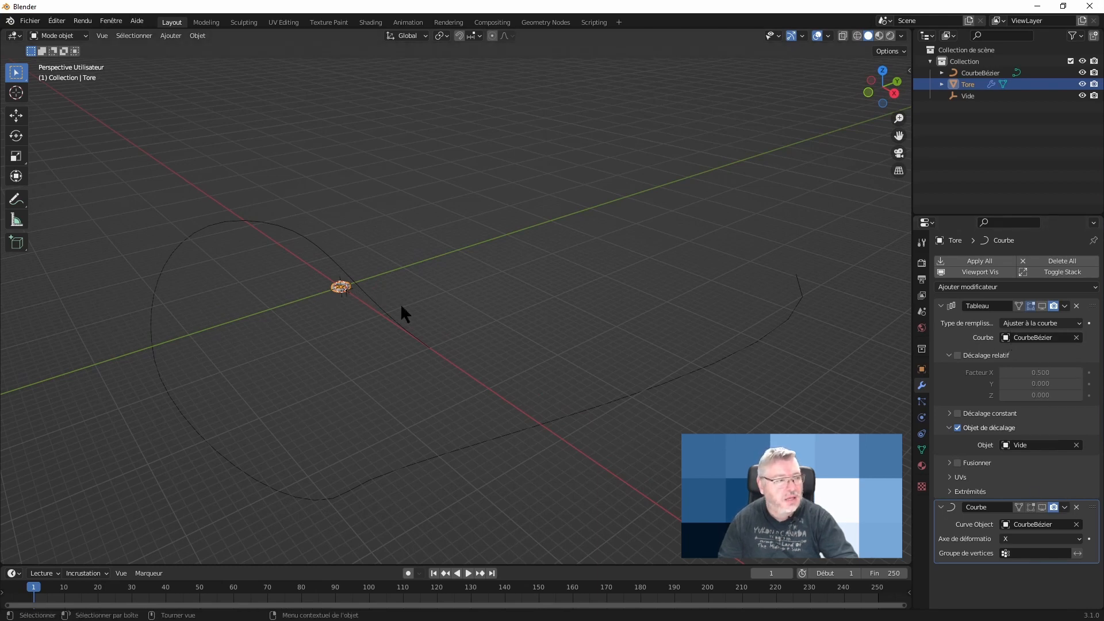
{"action": "left_click", "coordinate": [1042, 305]}
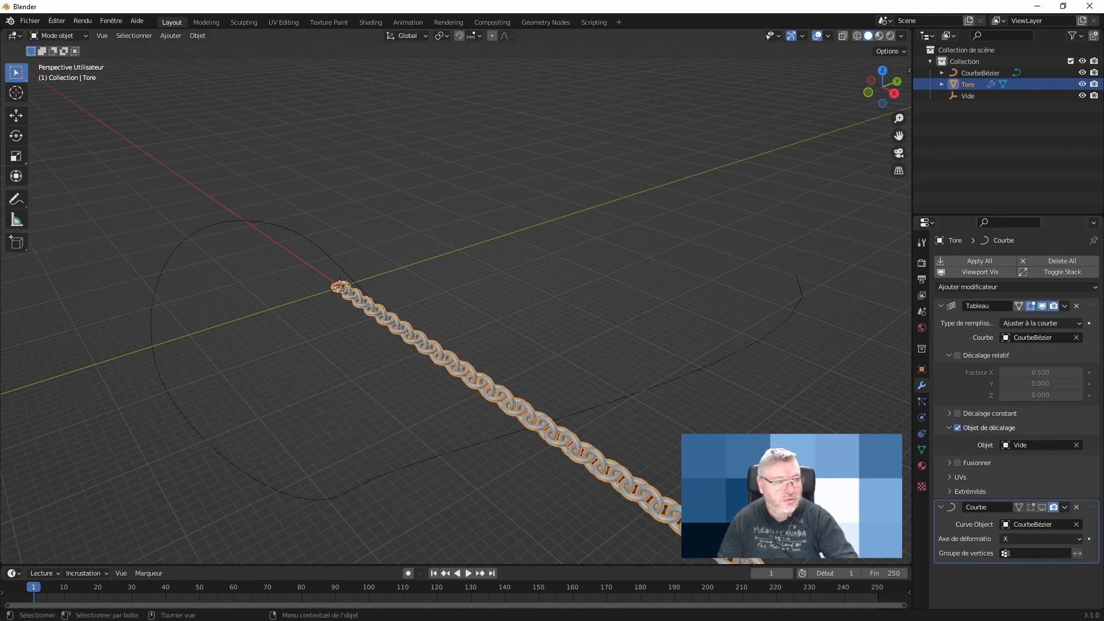
{"action": "left_click", "coordinate": [1041, 507]}
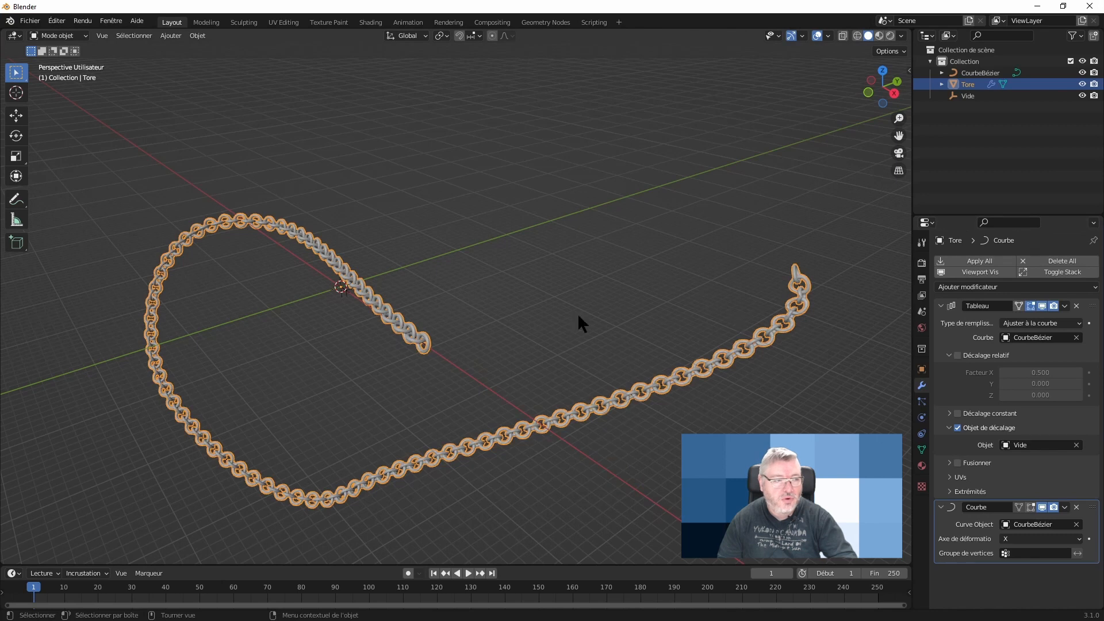
- Enter edit mode on the torus and toggle the Tableau modifier's on-cage display on and back off
{"action": "key", "text": "Tab"}
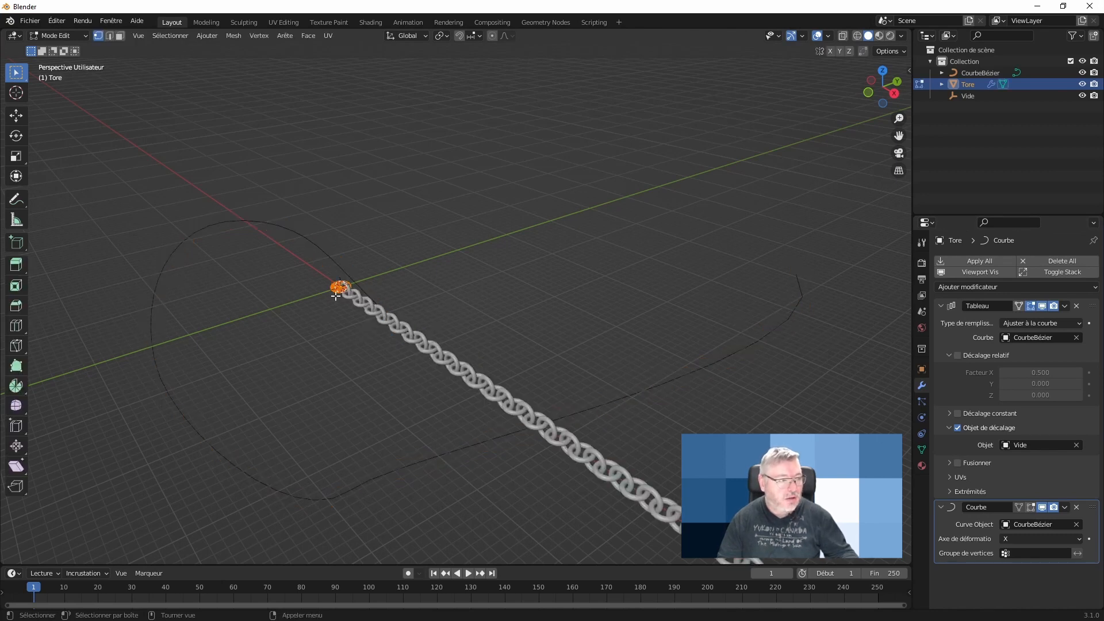
{"action": "mouse_move", "coordinate": [339, 287]}
{"action": "middle_mouse_down"}
{"action": "mouse_move", "coordinate": [397, 360]}
{"action": "mouse_move", "coordinate": [412, 355]}
{"action": "mouse_move", "coordinate": [338, 308]}
{"action": "middle_mouse_up"}
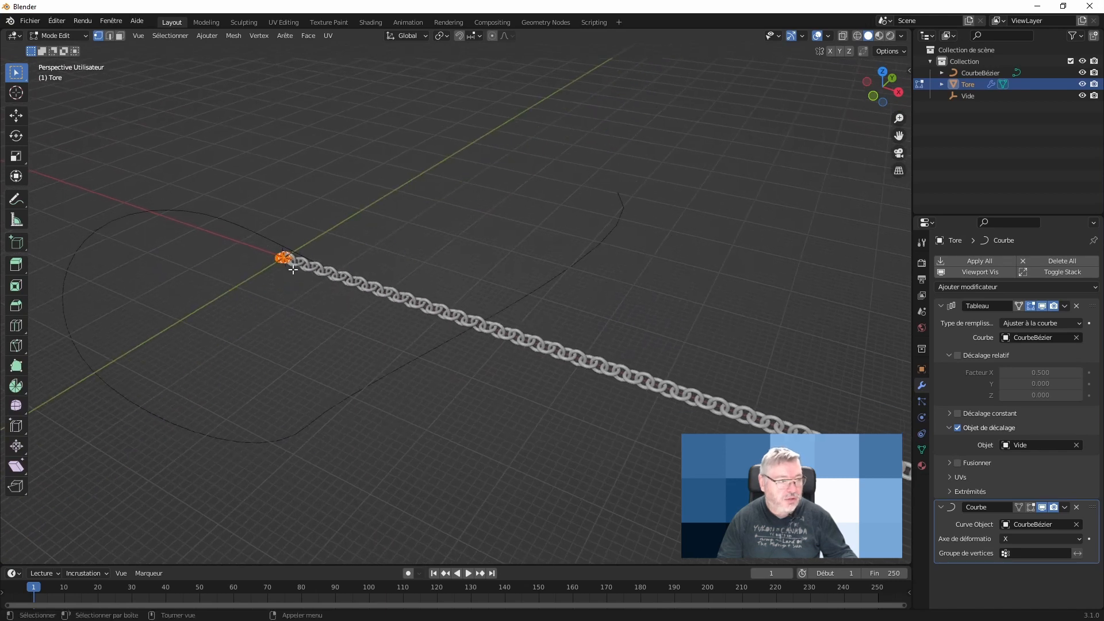
{"action": "left_click", "coordinate": [1019, 306]}
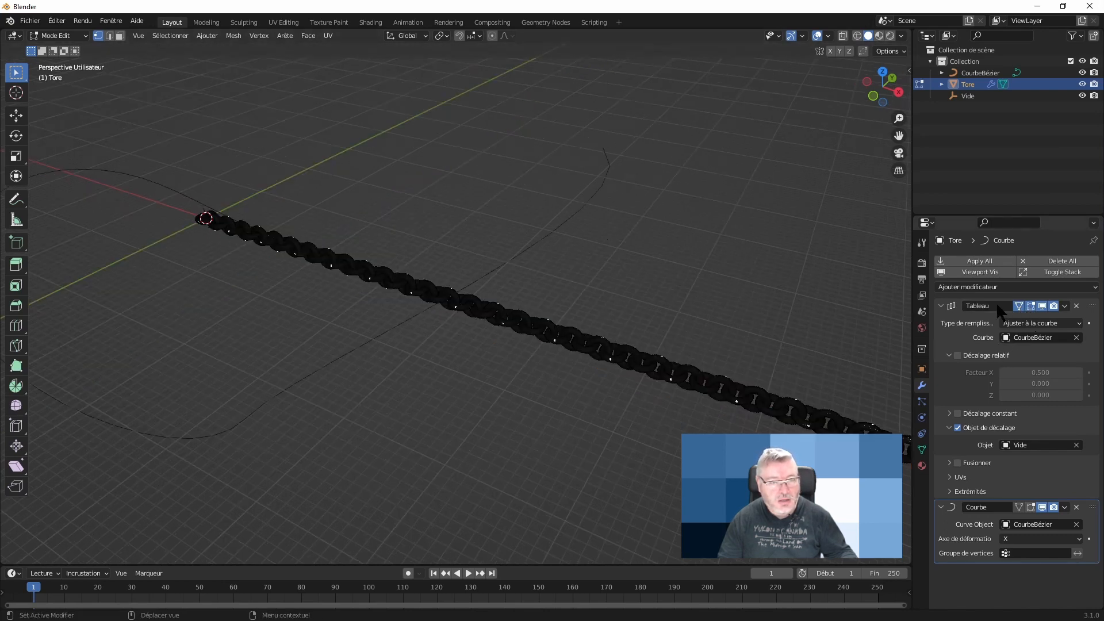
{"action": "left_click", "coordinate": [1019, 306]}
{"action": "scroll", "coordinate": [202, 218], "scroll_direction": "up", "scroll_amount": 3}
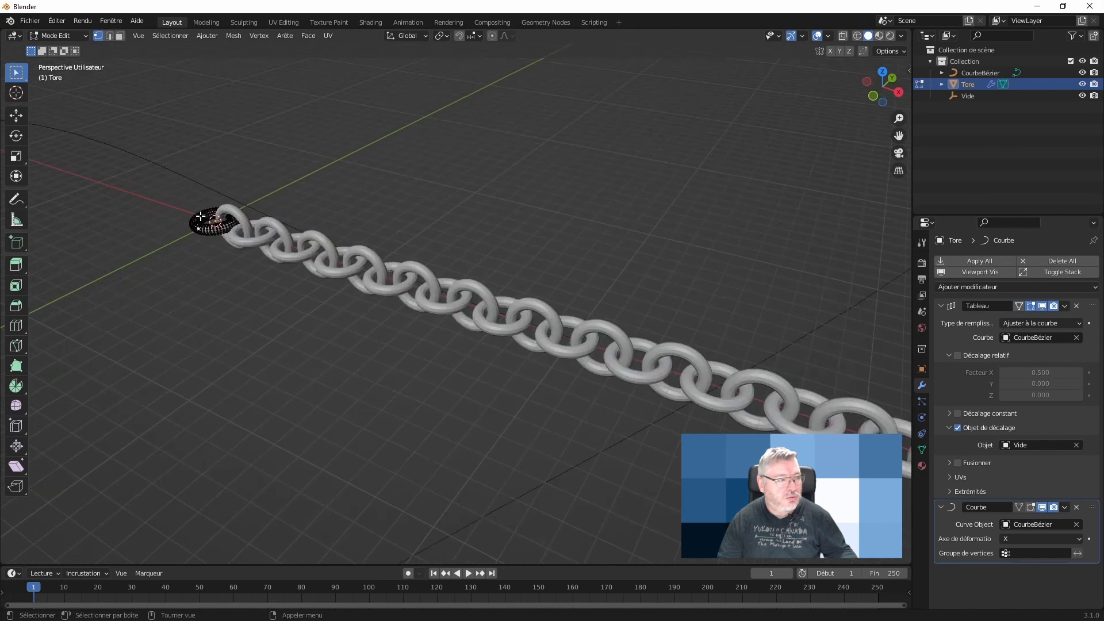
{"action": "scroll", "coordinate": [202, 220], "scroll_direction": "down", "scroll_amount": 4}
{"action": "middle_click_drag", "start_coordinate": [426, 224], "coordinate": [527, 202], "text": "shift"}
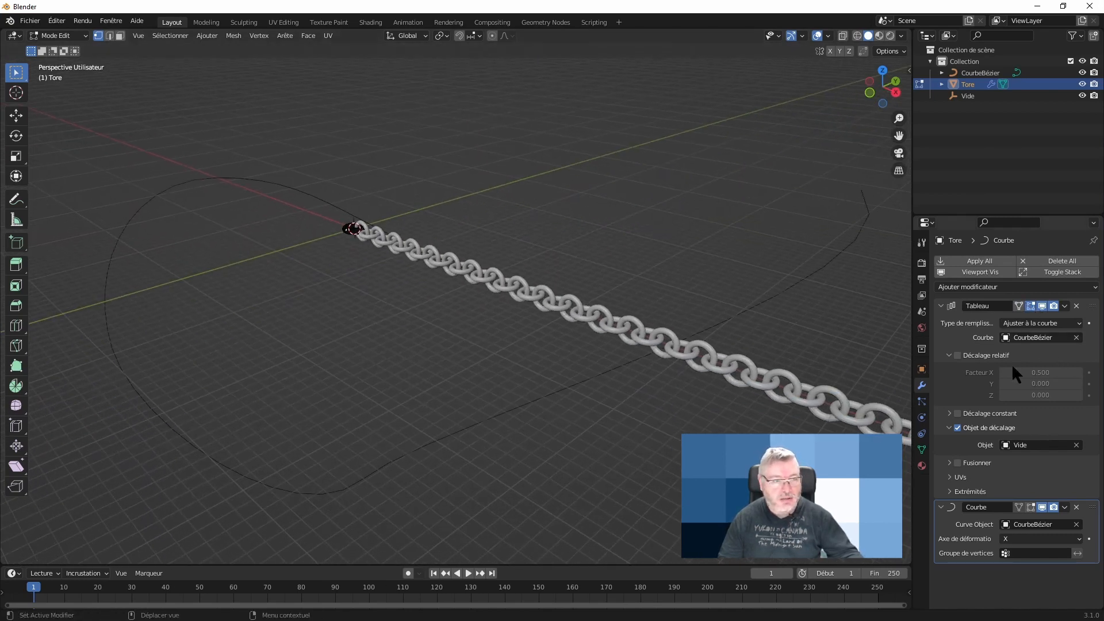
- Enable the Courbe modifier's display in edit mode and return the torus chain to object mode
{"action": "left_click", "coordinate": [1030, 507]}
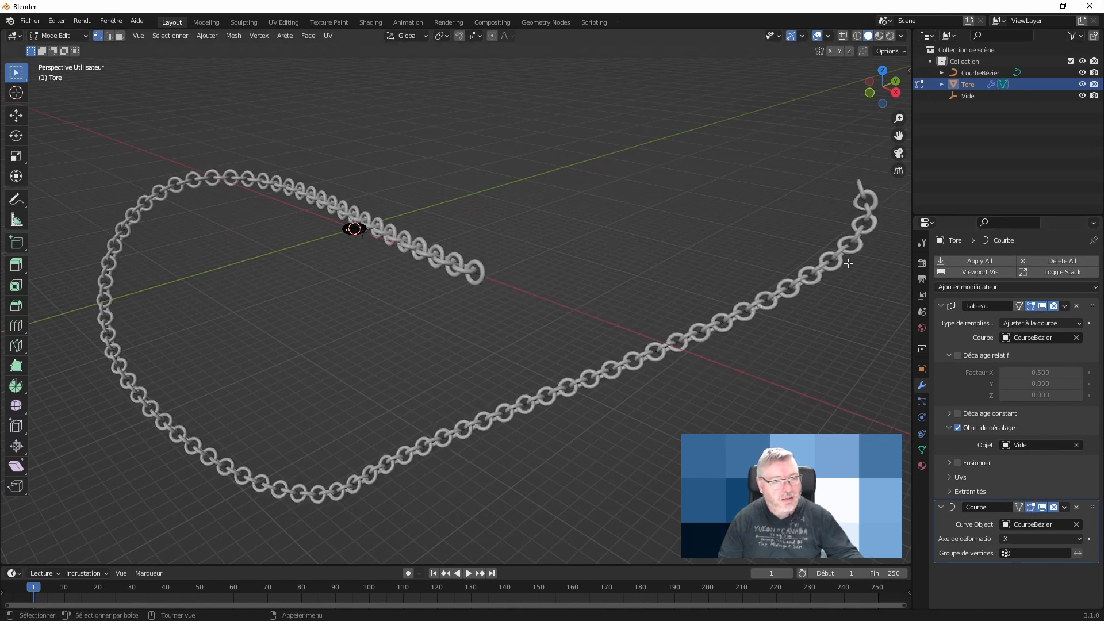
{"action": "mouse_move", "coordinate": [437, 296]}
{"action": "middle_mouse_down"}
{"action": "mouse_move", "coordinate": [453, 318]}
{"action": "mouse_move", "coordinate": [455, 303]}
{"action": "middle_mouse_up"}
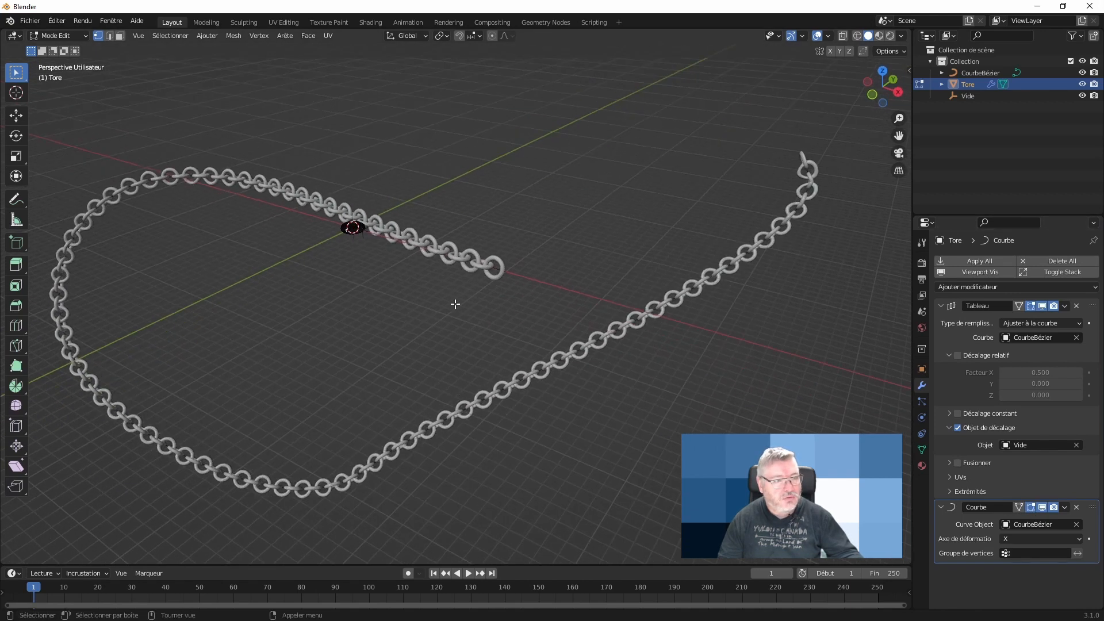
{"action": "key", "text": "Tab"}
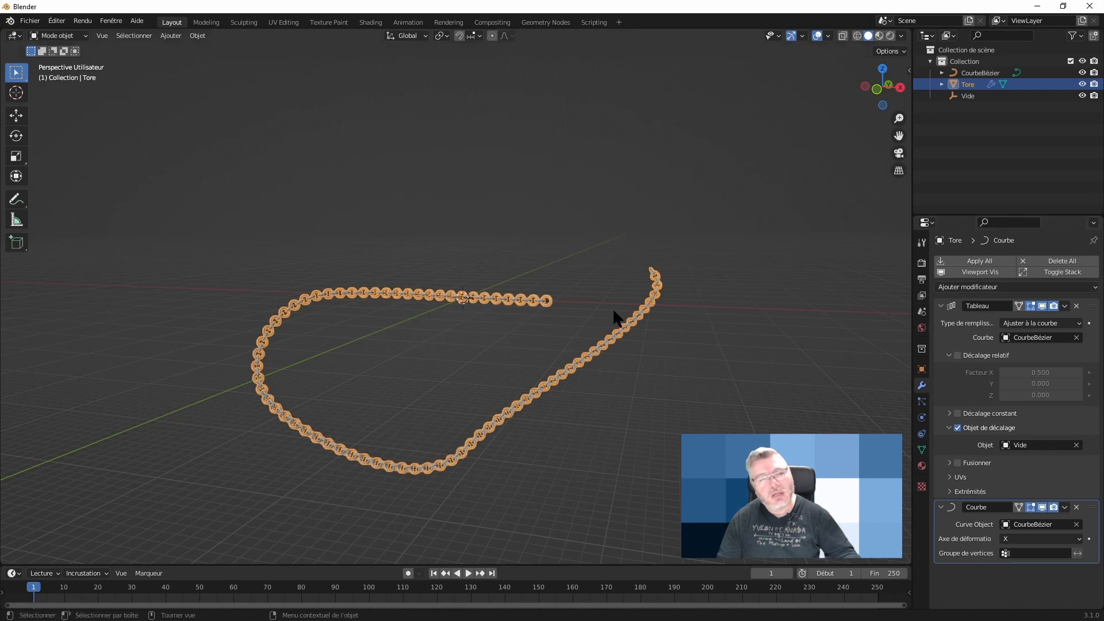
{"action": "middle_click_drag", "start_coordinate": [613, 313], "coordinate": [639, 388]}
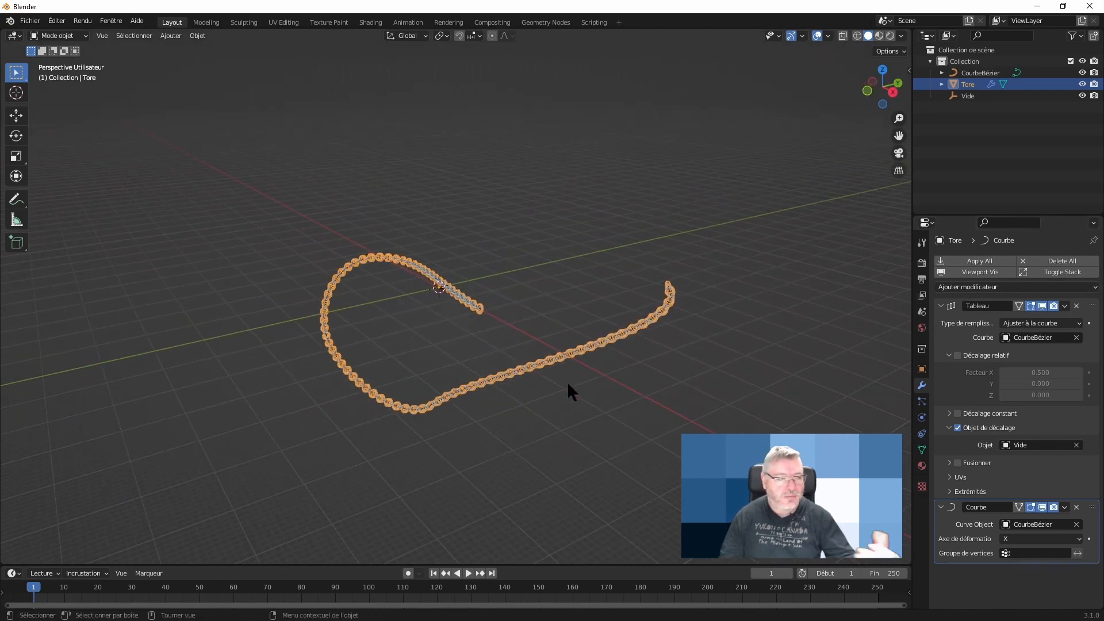
{"action": "middle_click_drag", "start_coordinate": [563, 385], "coordinate": [386, 320]}
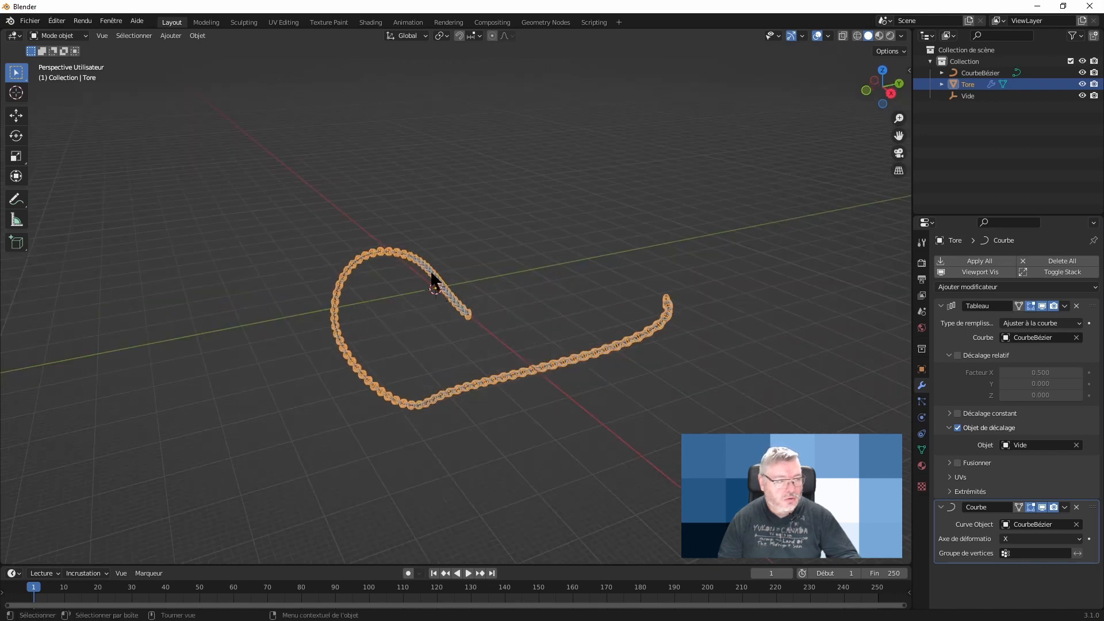
{"action": "middle_click_drag", "start_coordinate": [682, 311], "coordinate": [490, 326]}
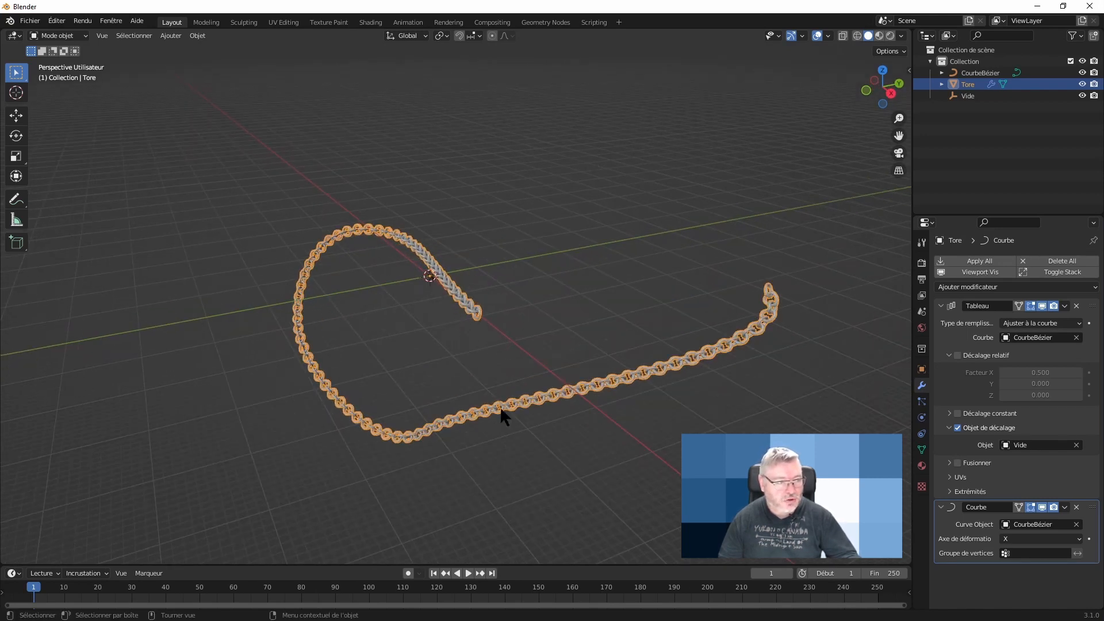
{"action": "scroll", "coordinate": [454, 313], "scroll_direction": "up", "scroll_amount": 1}
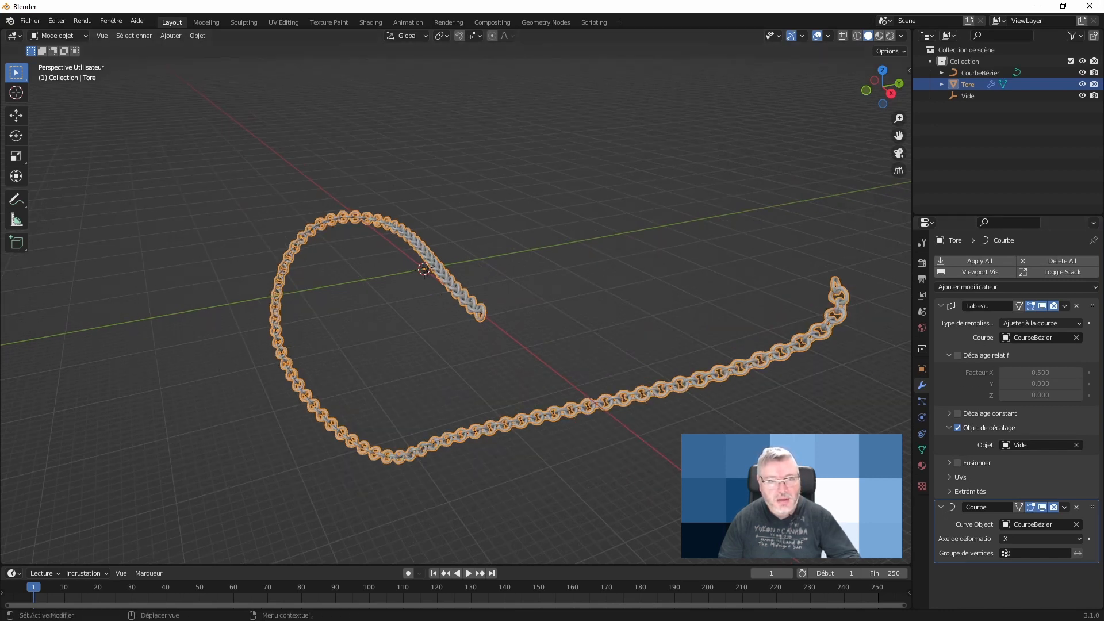
- Check which actions the Tableau modifier offers, including Appliquer, while the torus is in edit mode
{"action": "left_click", "coordinate": [1063, 306]}
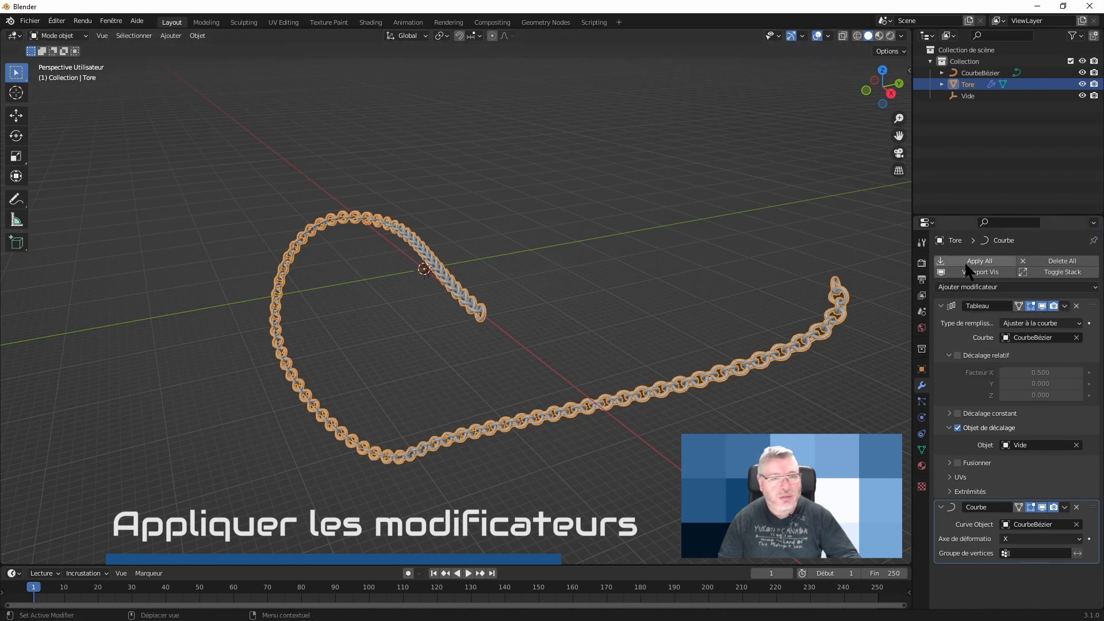
{"action": "key", "text": "Tab"}
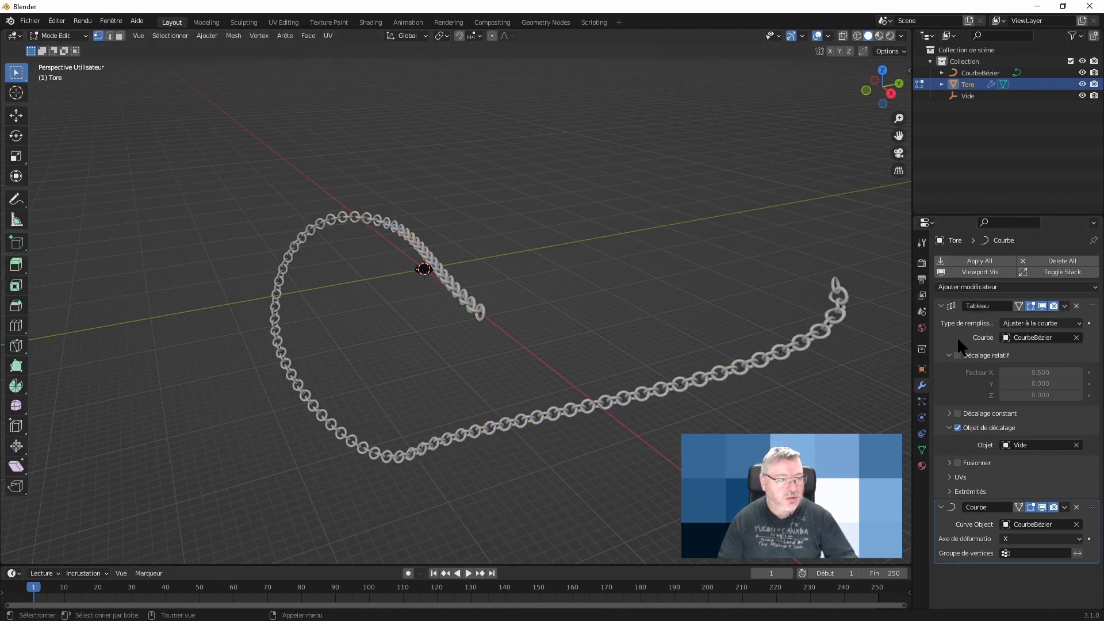
{"action": "left_click", "coordinate": [1065, 304]}
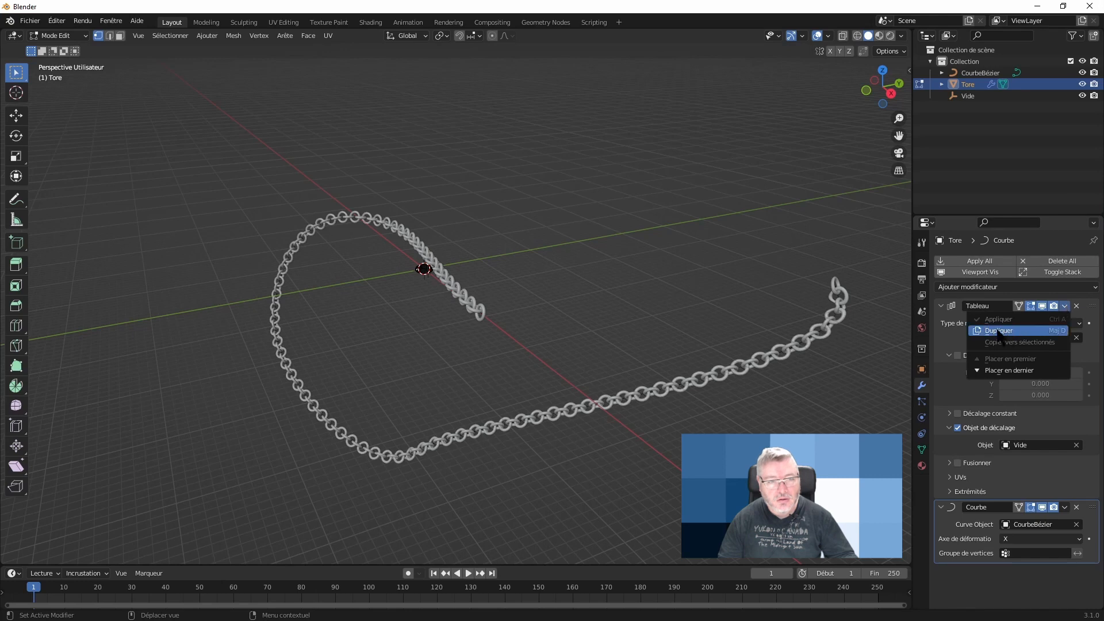
- Return the torus chain to object mode and apply its Tableau modifier
{"action": "key", "text": "Tab"}
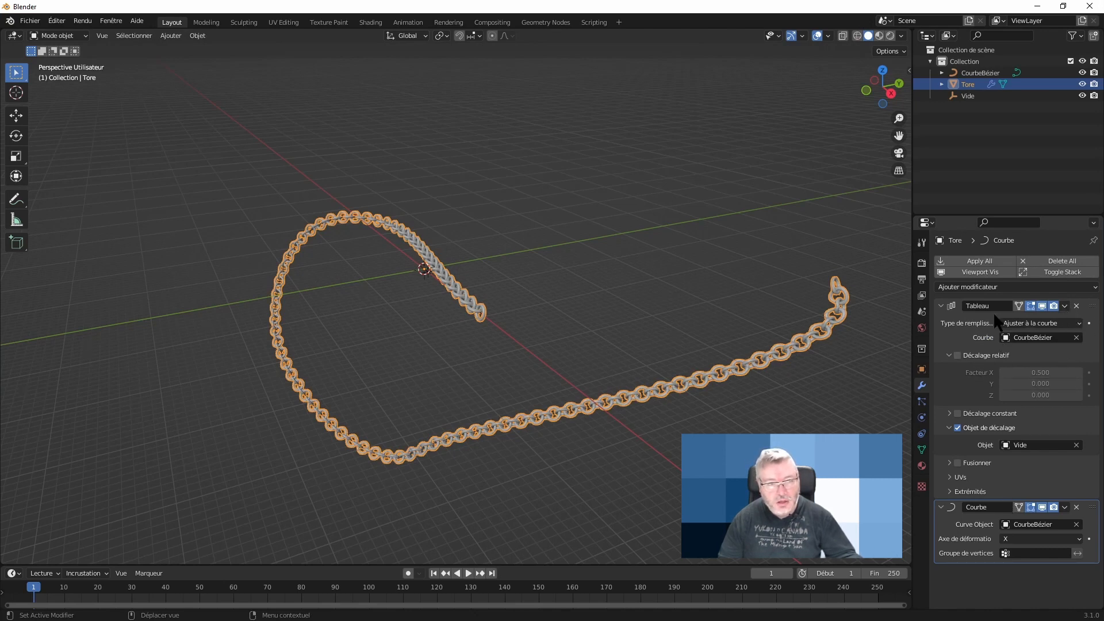
{"action": "left_click", "coordinate": [1064, 305]}
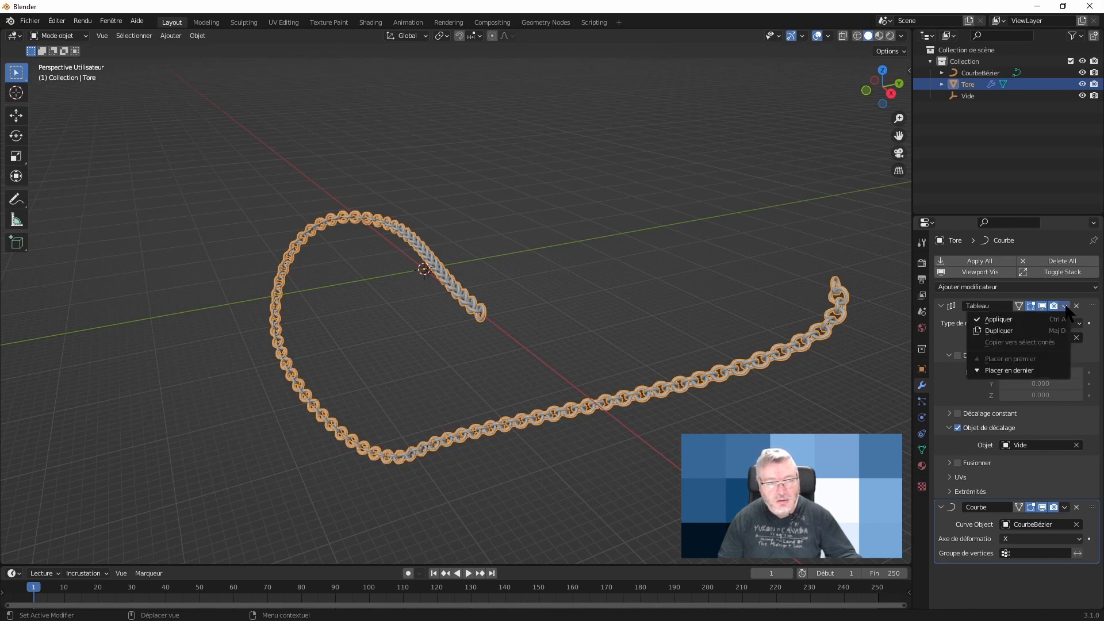
{"action": "left_click", "coordinate": [1013, 320]}
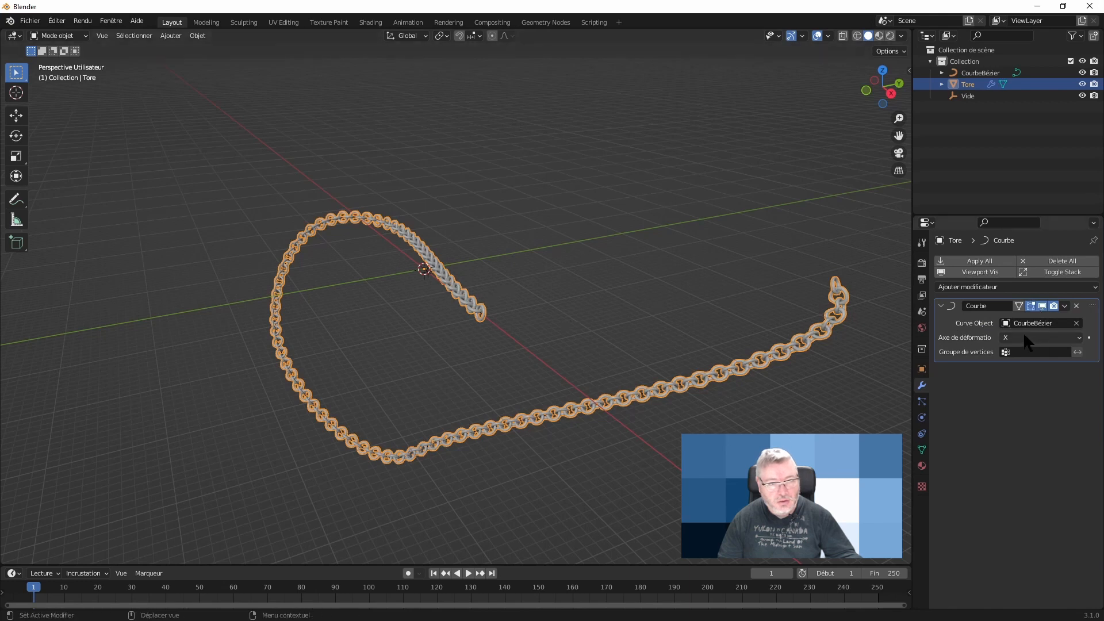
- Inspect the chain's underlying mesh in edit mode with the Courbe modifier's viewport display turned off, and re-enable the display in object mode
{"action": "left_click", "coordinate": [1042, 306]}
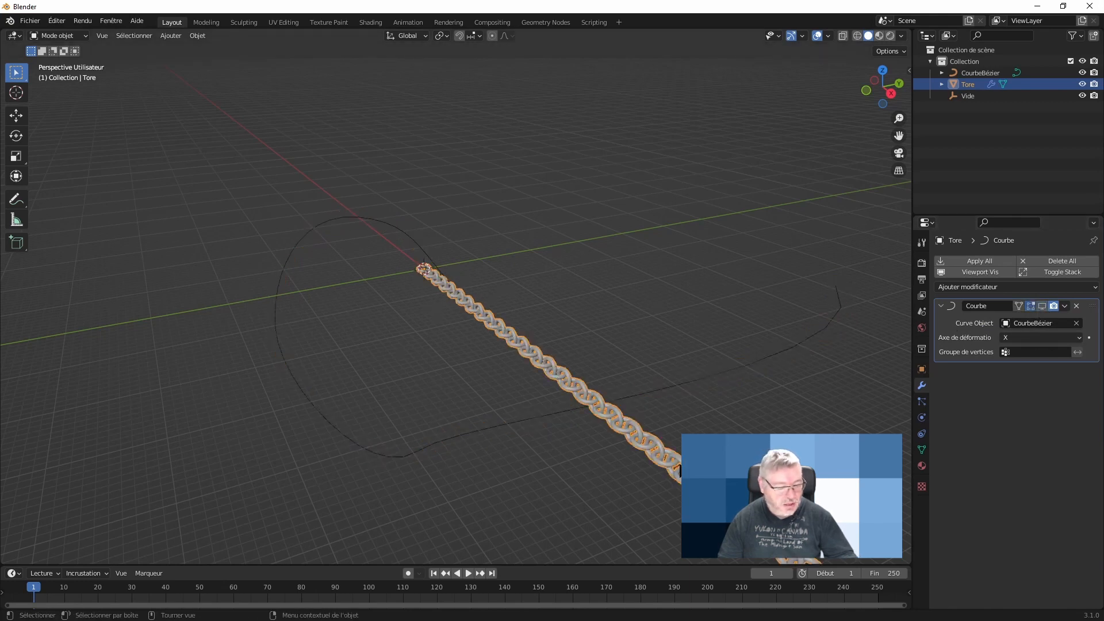
{"action": "key", "text": "Tab"}
{"action": "scroll", "coordinate": [680, 470], "scroll_direction": "up", "scroll_amount": 10}
{"action": "scroll", "coordinate": [680, 471], "scroll_direction": "down", "scroll_amount": 3}
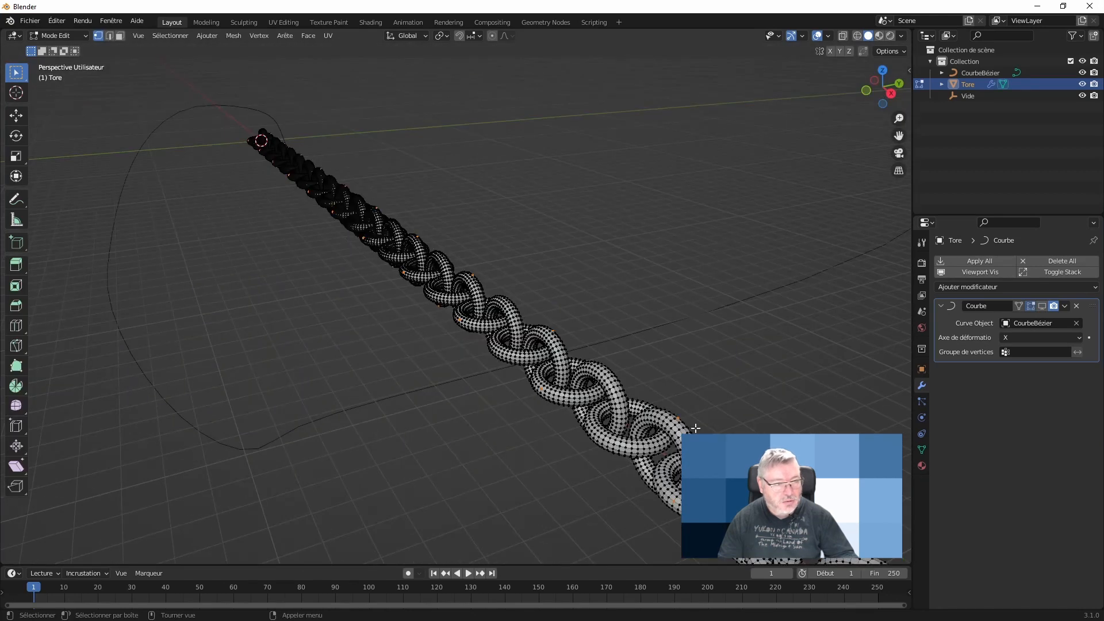
{"action": "key", "text": "Tab"}
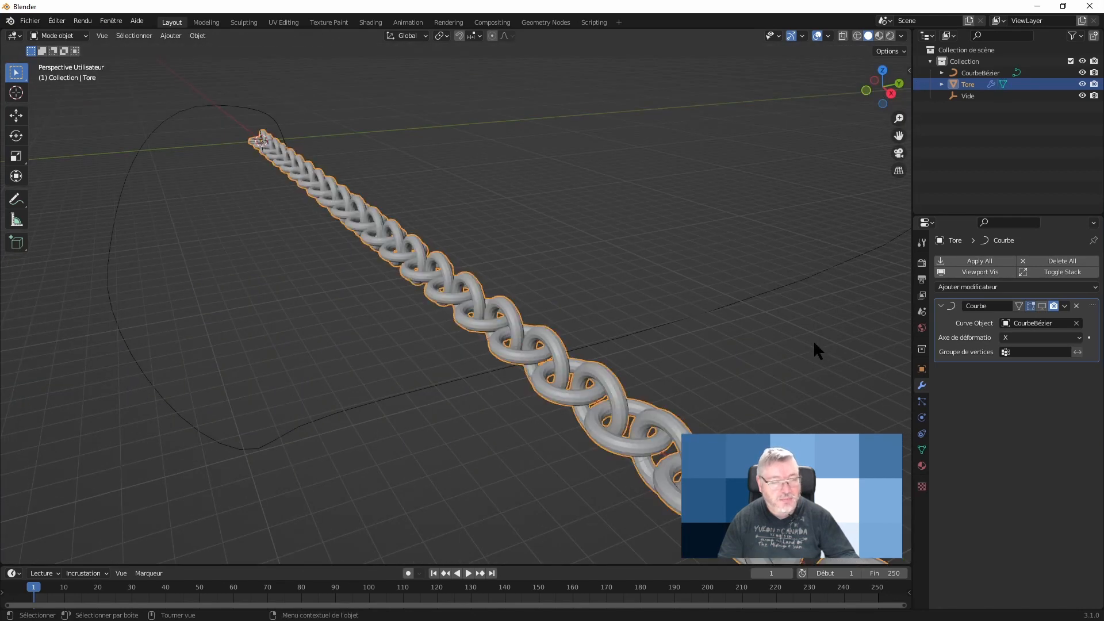
{"action": "scroll", "coordinate": [719, 326], "scroll_direction": "up", "scroll_amount": 5}
{"action": "scroll", "coordinate": [720, 327], "scroll_direction": "down", "scroll_amount": 6}
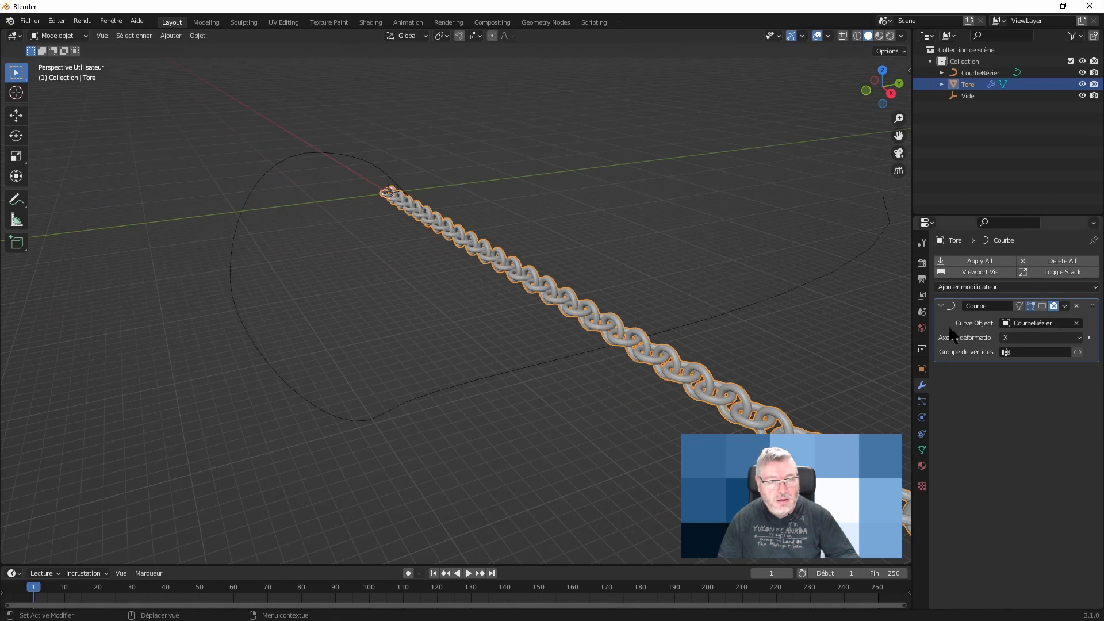
{"action": "left_click", "coordinate": [1042, 306]}
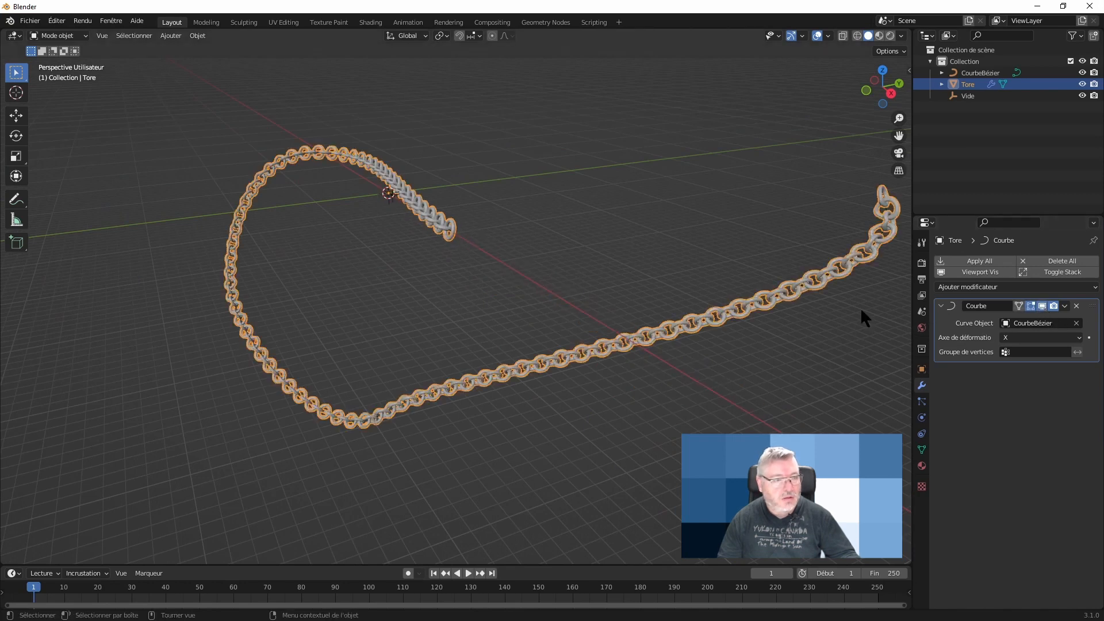
- Apply the Courbe modifier to the torus chain and check its mesh briefly in edit mode
{"action": "left_click", "coordinate": [1065, 306]}
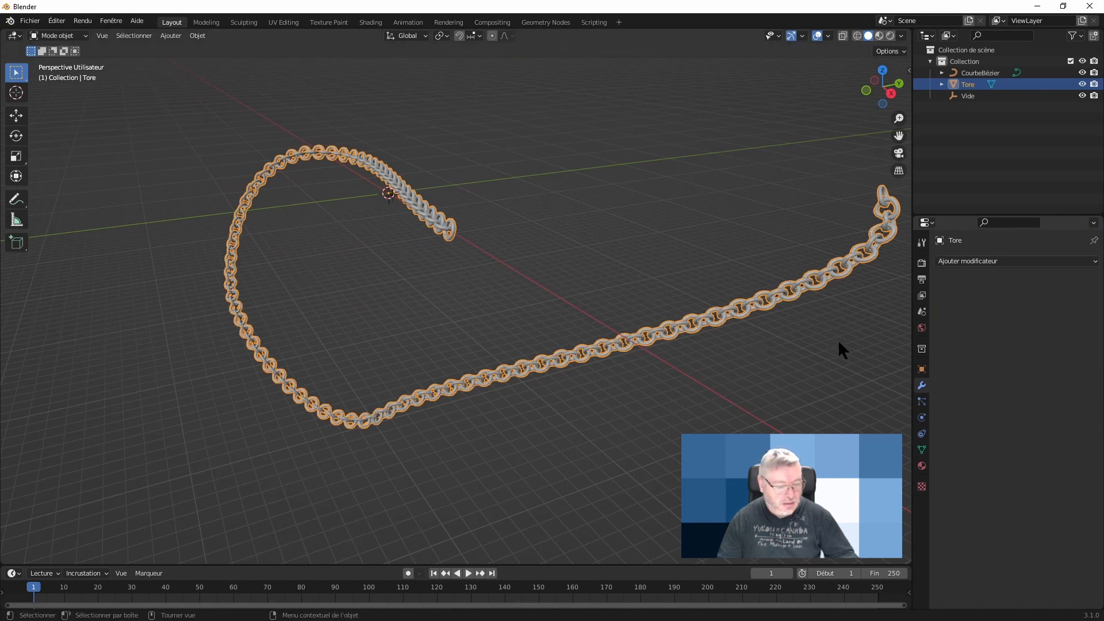
{"action": "key", "text": "Tab"}
{"action": "key", "text": "Tab"}
{"action": "middle_click_drag", "start_coordinate": [506, 263], "coordinate": [657, 325]}
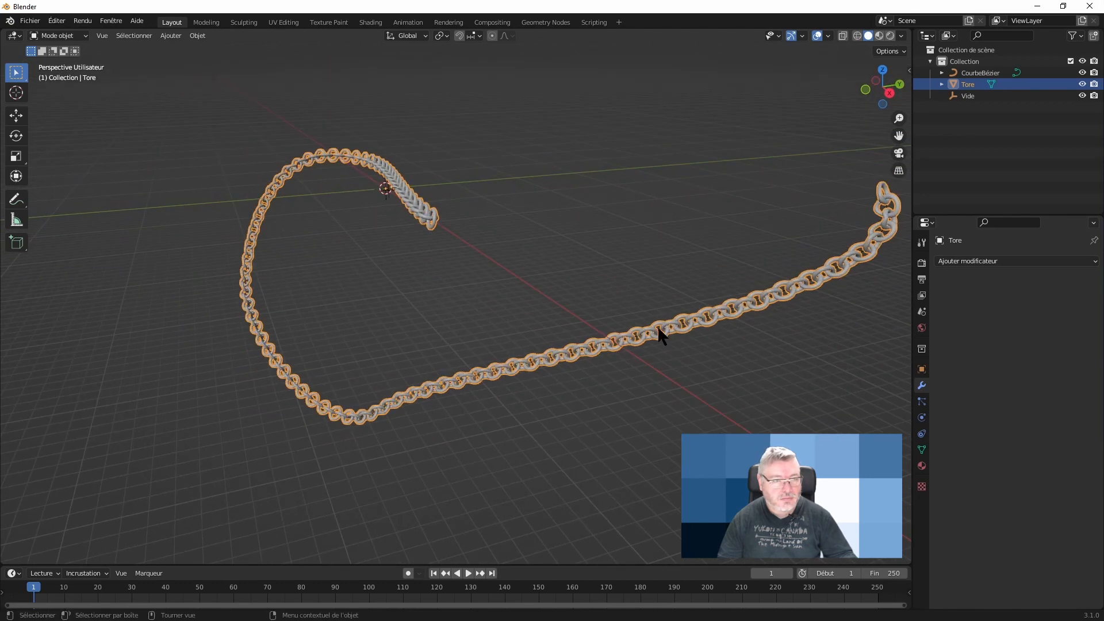
{"action": "scroll", "coordinate": [657, 325], "scroll_direction": "down", "scroll_amount": 3}
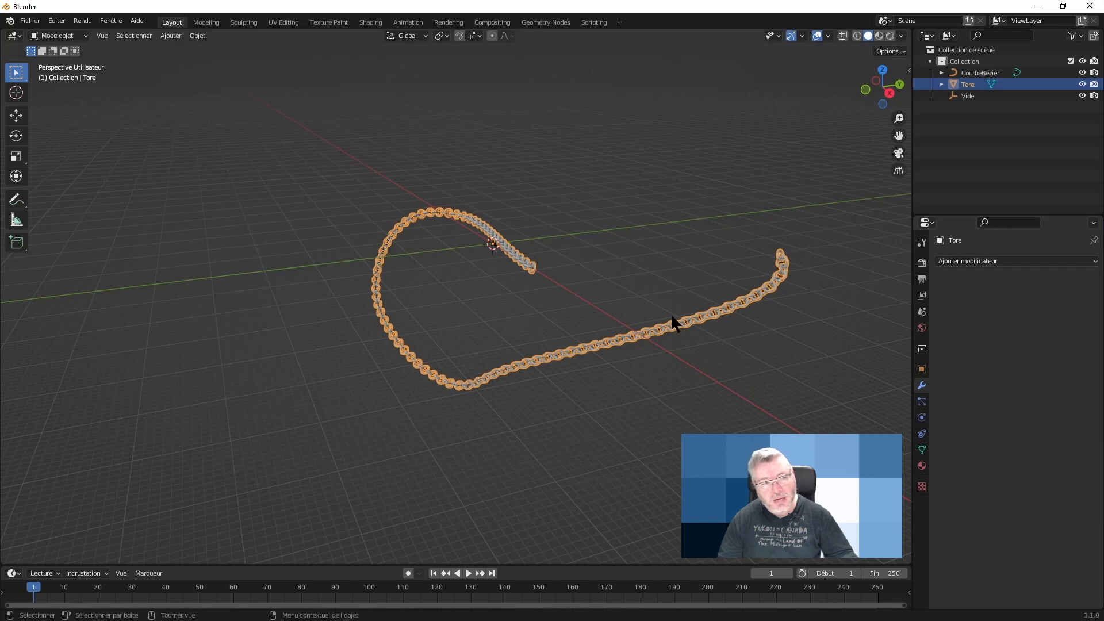
{"action": "middle_click_drag", "start_coordinate": [723, 317], "coordinate": [699, 314]}
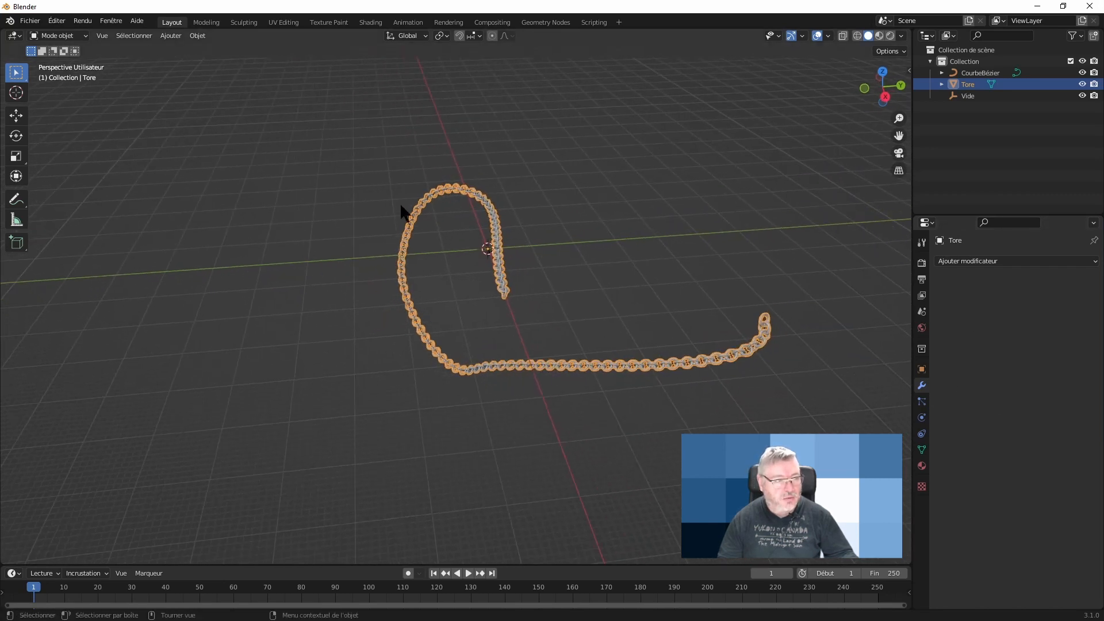
{"action": "mouse_move", "coordinate": [764, 379]}
{"action": "middle_mouse_down"}
{"action": "mouse_move", "coordinate": [752, 367]}
{"action": "mouse_move", "coordinate": [761, 377]}
{"action": "middle_mouse_up"}
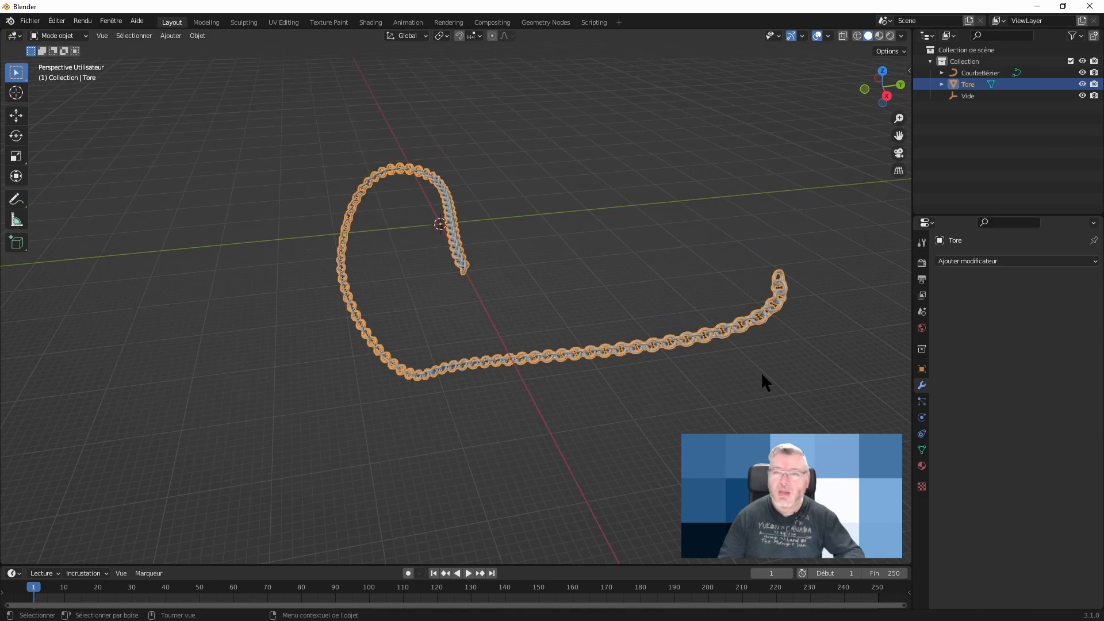